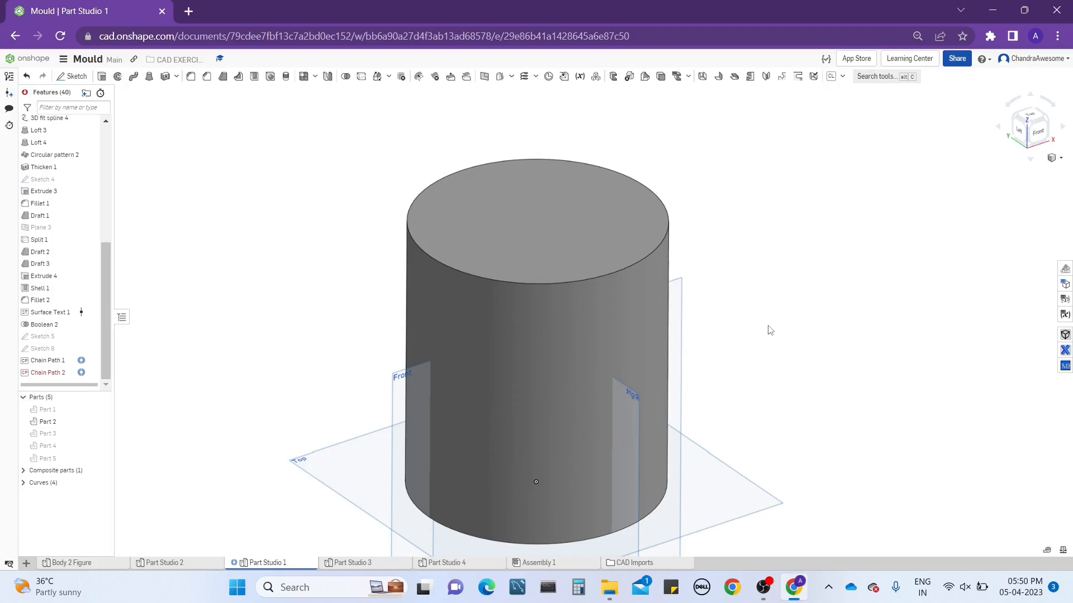
pyautogui.moveTo(675, 222); pyautogui.dragTo(733, 266, button='right')
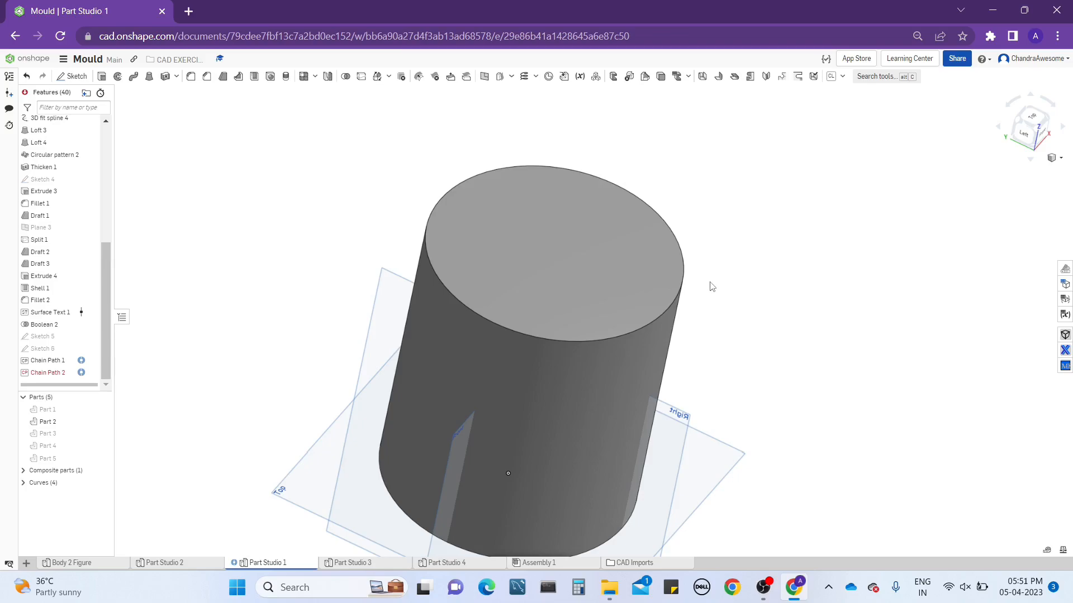
pyautogui.moveTo(741, 276); pyautogui.dragTo(768, 221, button='middle')
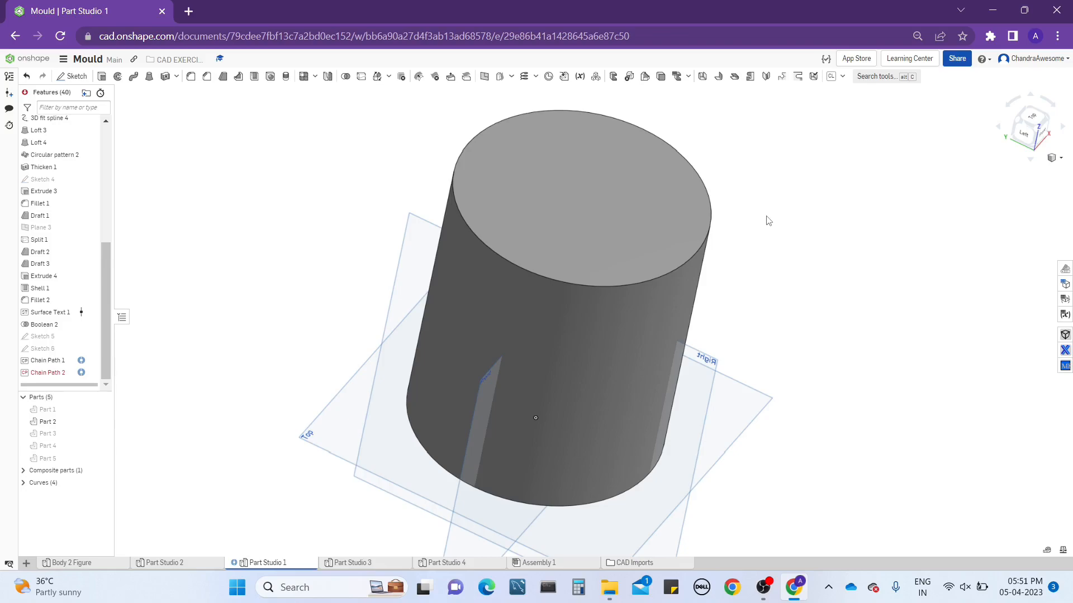
pyautogui.moveTo(703, 178); pyautogui.dragTo(742, 179, button='right')
pyautogui.scroll(-3, 783, 220)
pyautogui.scroll(4, 783, 220)
pyautogui.scroll(-3, 747, 220)
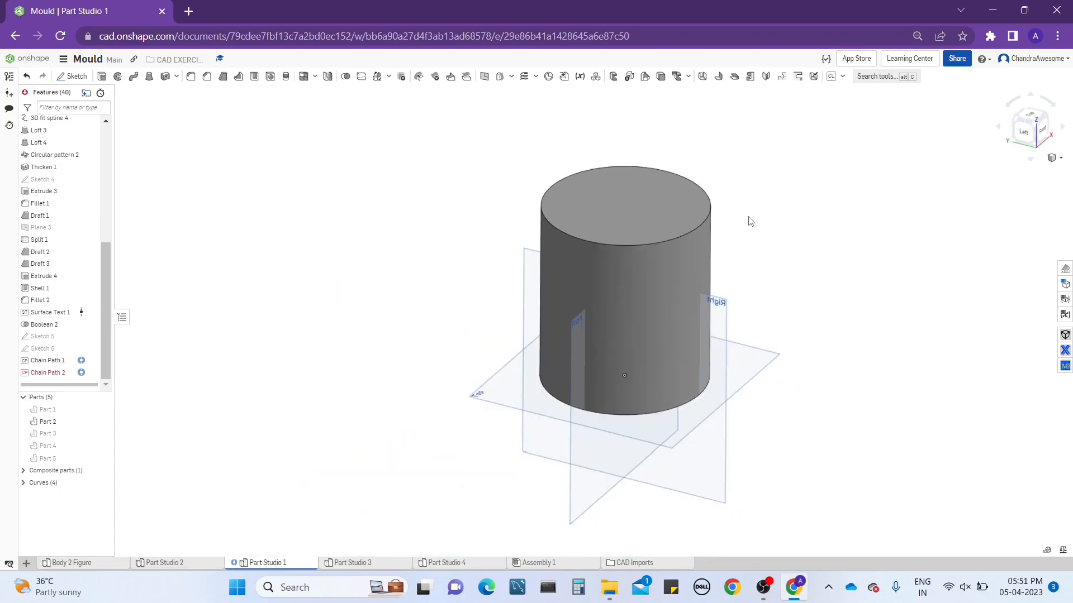
pyautogui.scroll(1, 750, 239)
pyautogui.moveTo(781, 220); pyautogui.dragTo(697, 254, button='middle')
pyautogui.scroll(3, 696, 253)
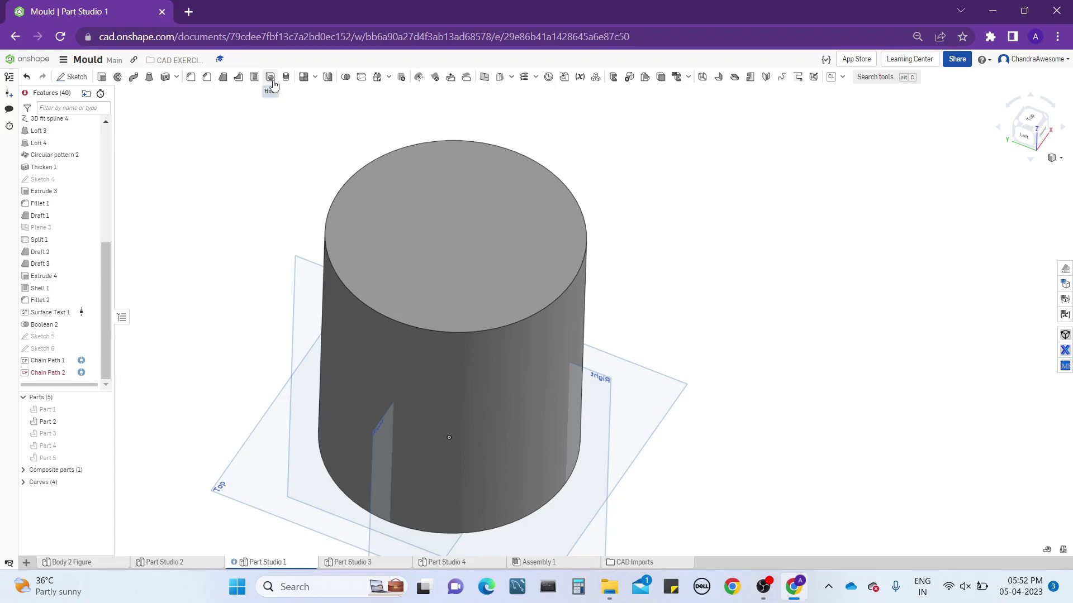
pyautogui.moveTo(292, 184); pyautogui.dragTo(313, 187, button='middle')
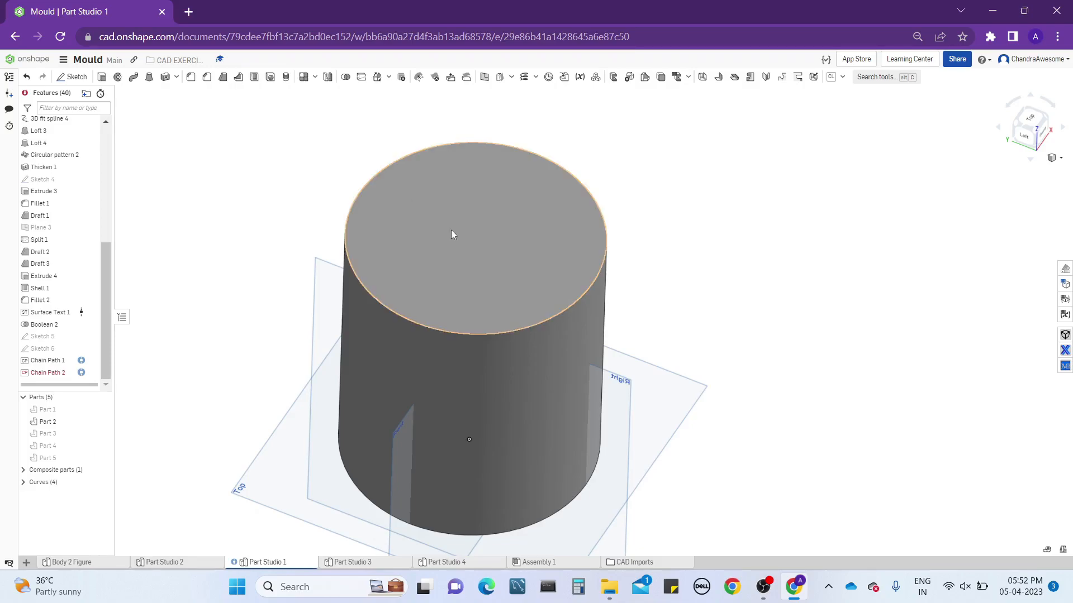
# Sketch a small circle at the centre of the cylinder's top face and finish the sketch
pyautogui.moveTo(476, 249)
pyautogui.mouseDown(button='right')
pyautogui.moveTo(490, 217)
pyautogui.moveTo(498, 227)
pyautogui.moveTo(487, 260)
pyautogui.mouseUp(button='right')
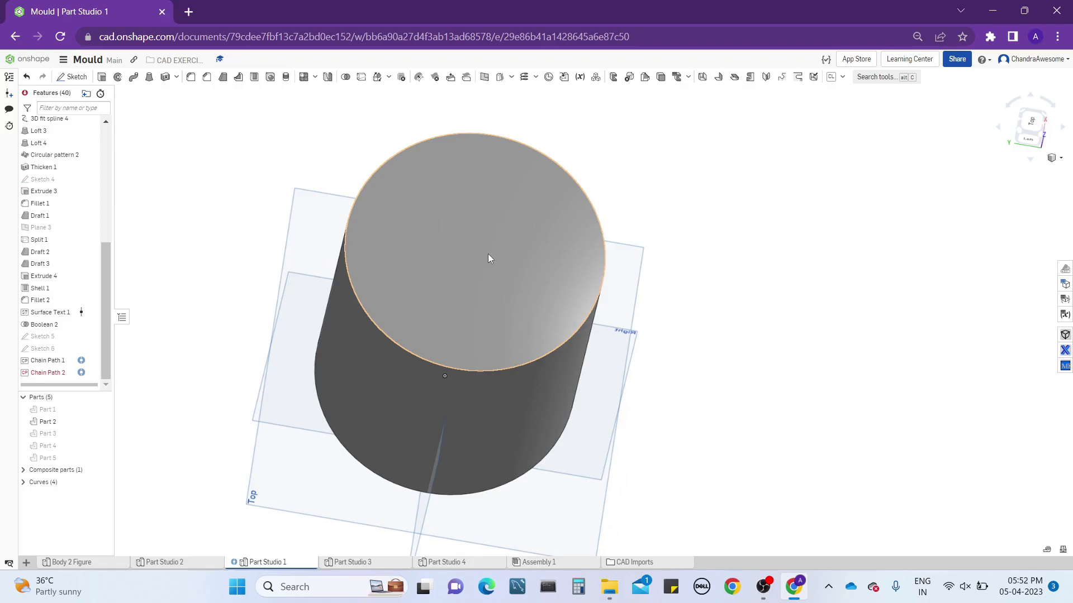
pyautogui.moveTo(462, 258)
pyautogui.mouseDown(button='right')
pyautogui.moveTo(493, 220)
pyautogui.moveTo(476, 243)
pyautogui.mouseUp(button='right')
pyautogui.click(476, 244)
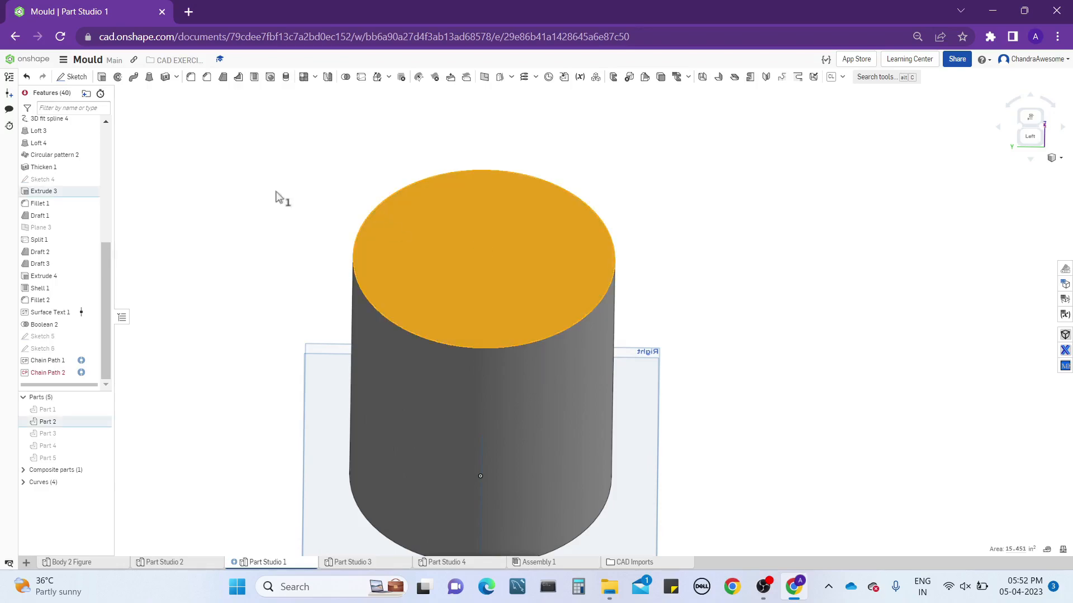
pyautogui.click(76, 77)
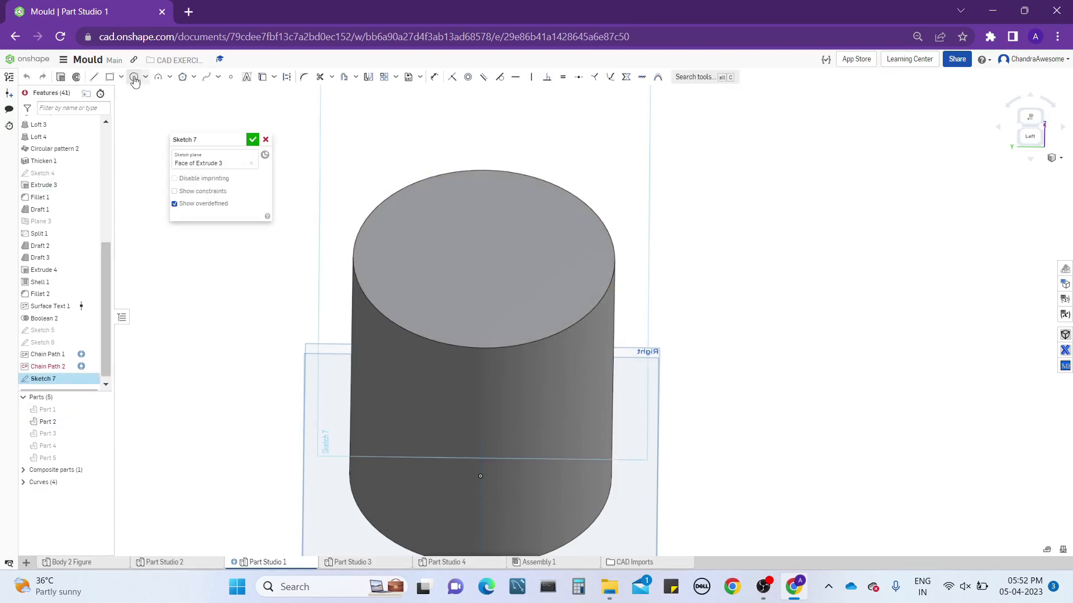
pyautogui.click(133, 76)
pyautogui.click(483, 259)
pyautogui.click(495, 282)
pyautogui.click(253, 139)
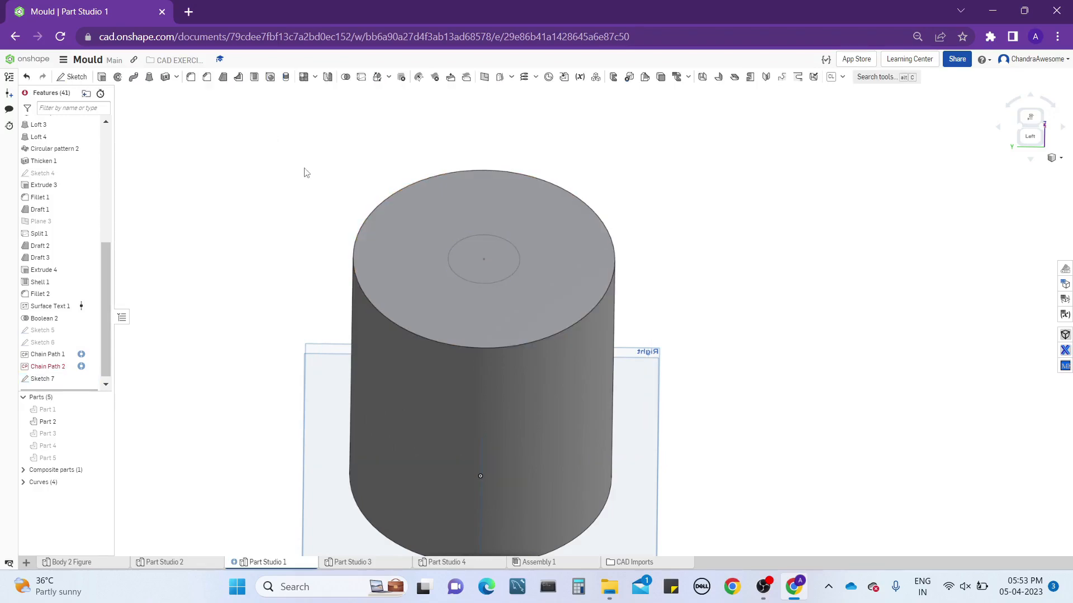
# Extrude the sketched circle down through the cylinder as a material removal to cut a central hole
pyautogui.hotkey('shift', '5')
pyautogui.moveTo(498, 243); pyautogui.dragTo(501, 209, button='right')
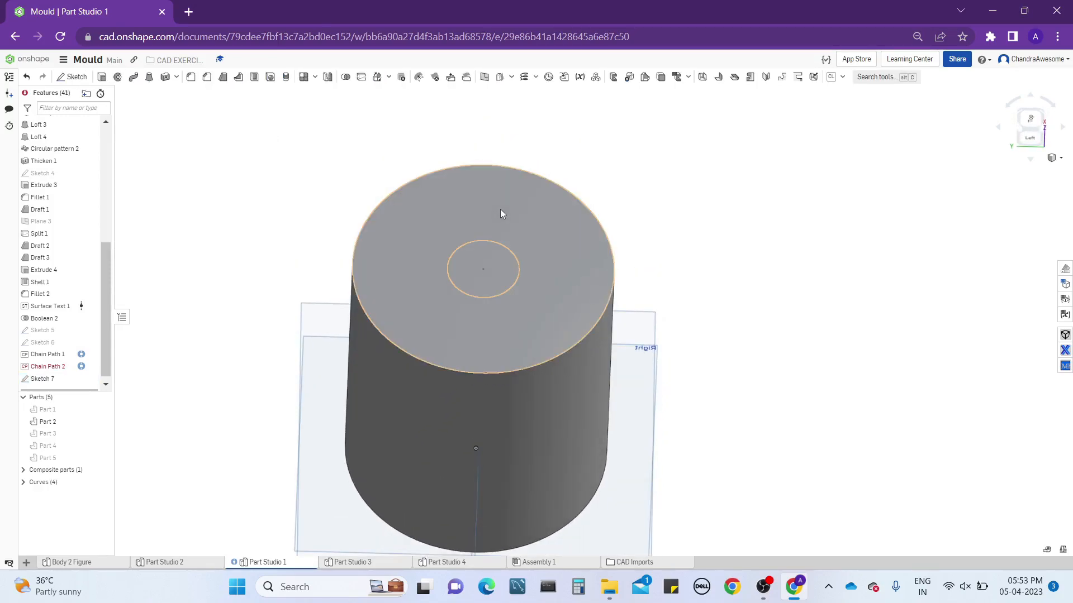
pyautogui.click(102, 76)
pyautogui.click(500, 254)
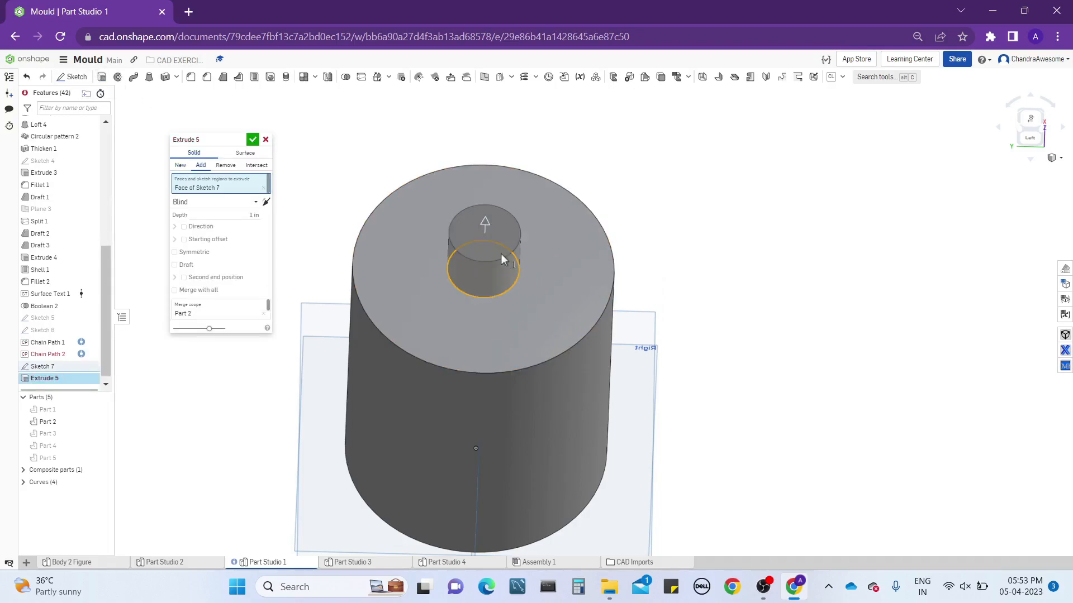
pyautogui.click(226, 165)
pyautogui.moveTo(481, 316); pyautogui.dragTo(474, 525)
pyautogui.click(253, 139)
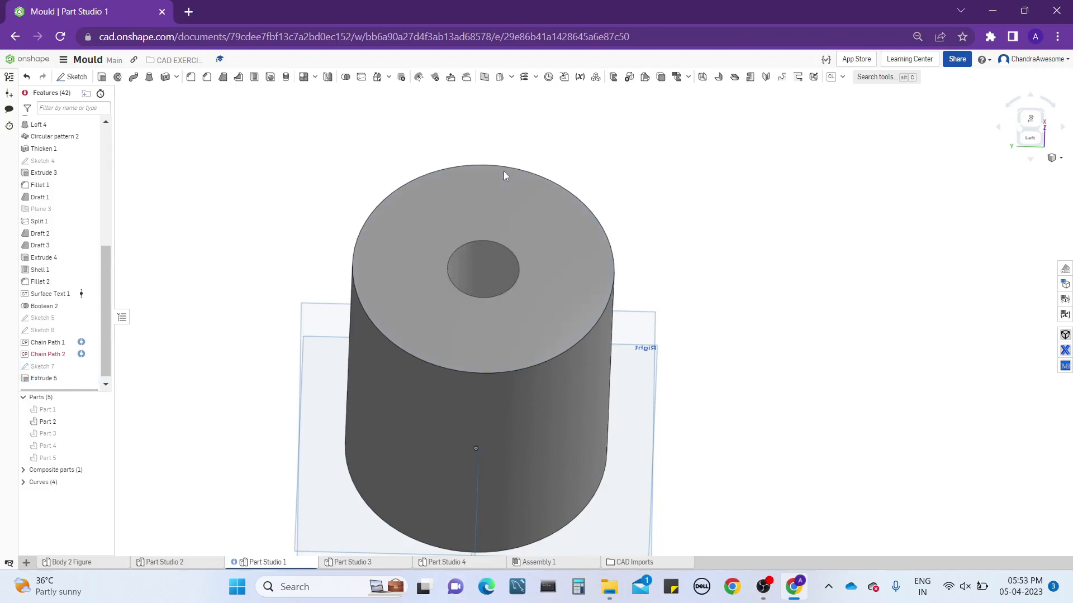
# Examine the central hole in the cylinder from several angles and distances
pyautogui.moveTo(504, 171)
pyautogui.mouseDown(button='right')
pyautogui.moveTo(504, 235)
pyautogui.moveTo(511, 186)
pyautogui.mouseUp(button='right')
pyautogui.scroll(3, 491, 261)
pyautogui.moveTo(491, 260); pyautogui.dragTo(484, 229, button='right')
pyautogui.scroll(-3, 479, 300)
pyautogui.moveTo(515, 176); pyautogui.dragTo(513, 197, button='middle')
pyautogui.scroll(3, 500, 218)
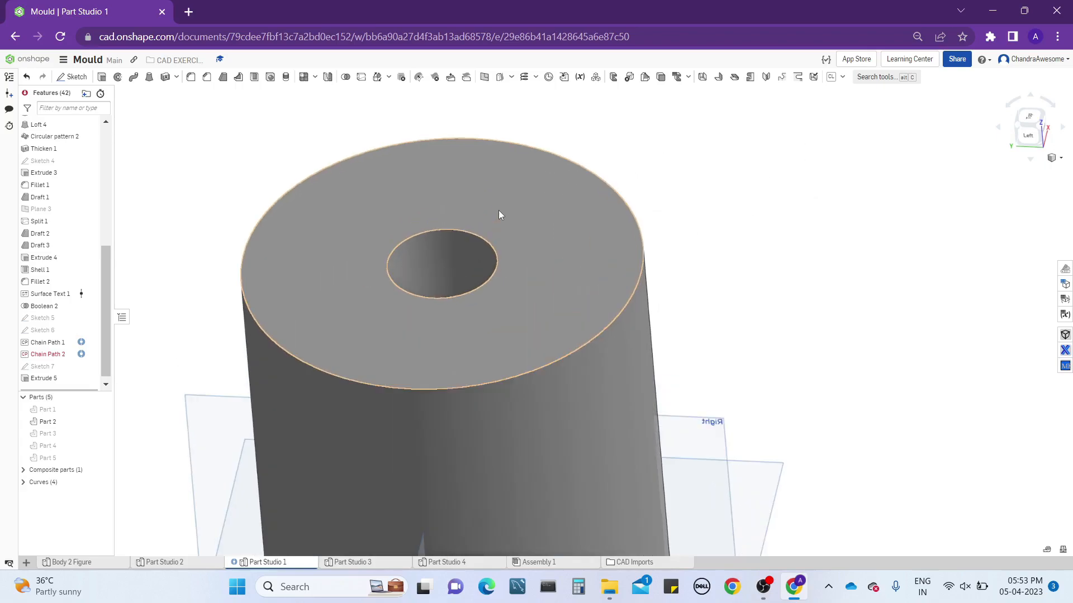
pyautogui.moveTo(501, 218); pyautogui.dragTo(494, 249, button='right')
pyautogui.scroll(-3, 495, 245)
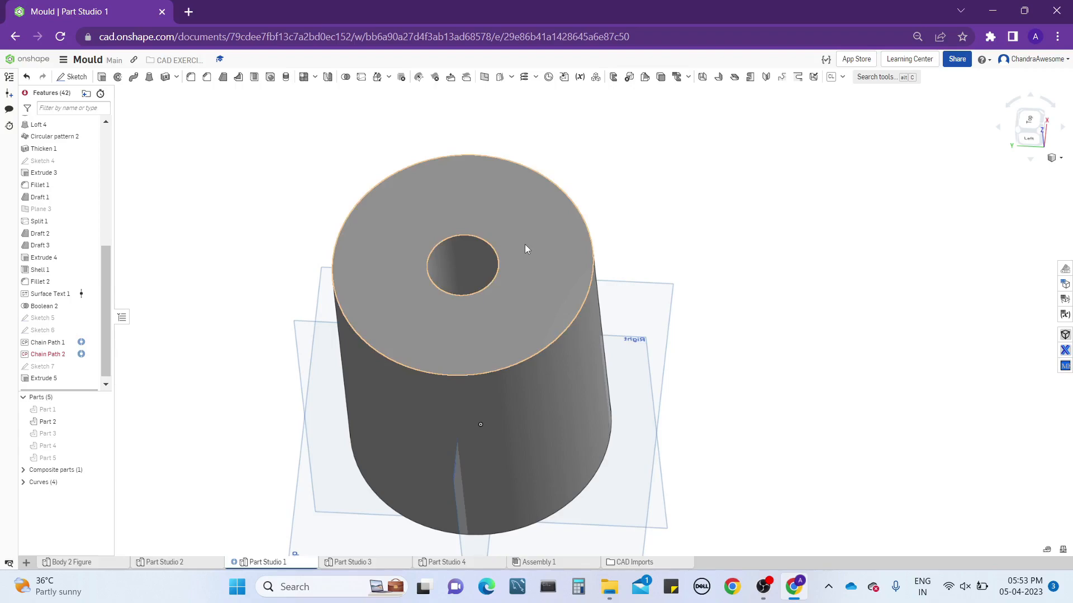
pyautogui.moveTo(527, 247); pyautogui.dragTo(585, 242, button='middle')
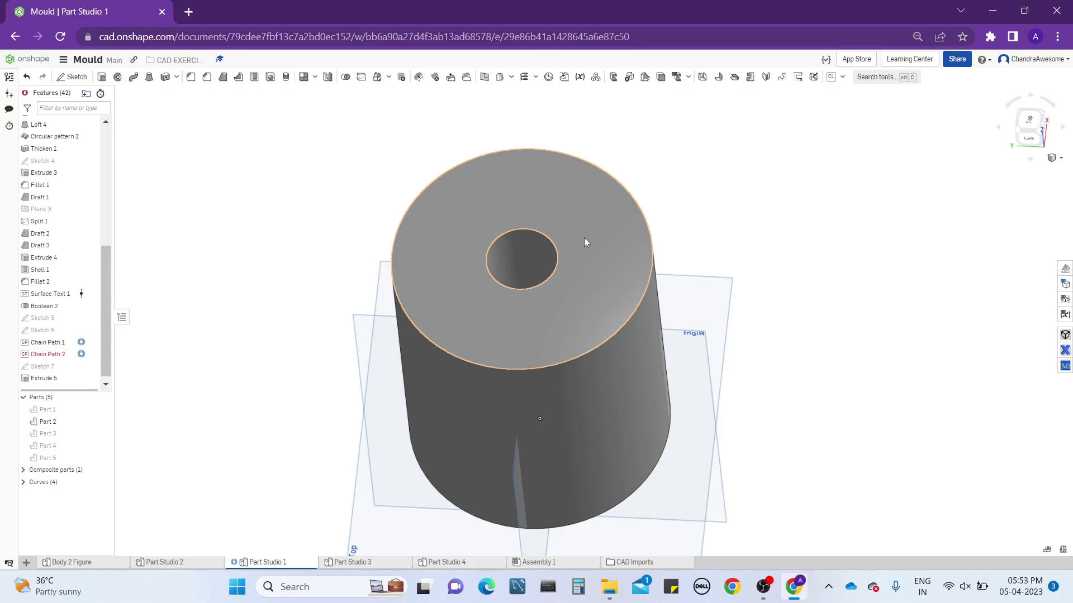
pyautogui.moveTo(592, 254); pyautogui.dragTo(866, 268, button='right')
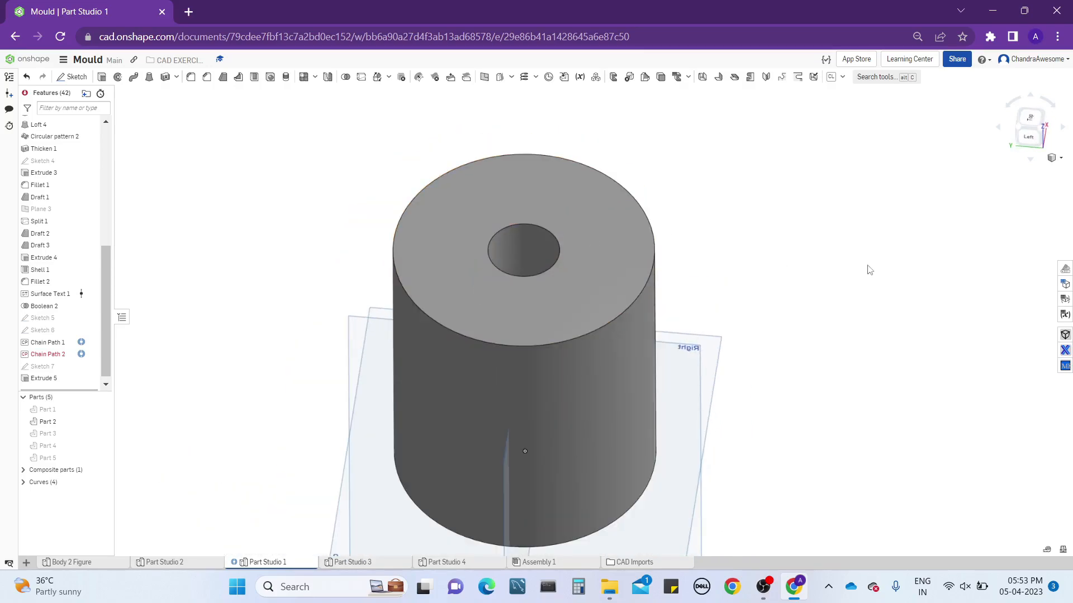
# Delete the extruded cut from the feature list and hide the circle sketch
pyautogui.rightClick(85, 380)
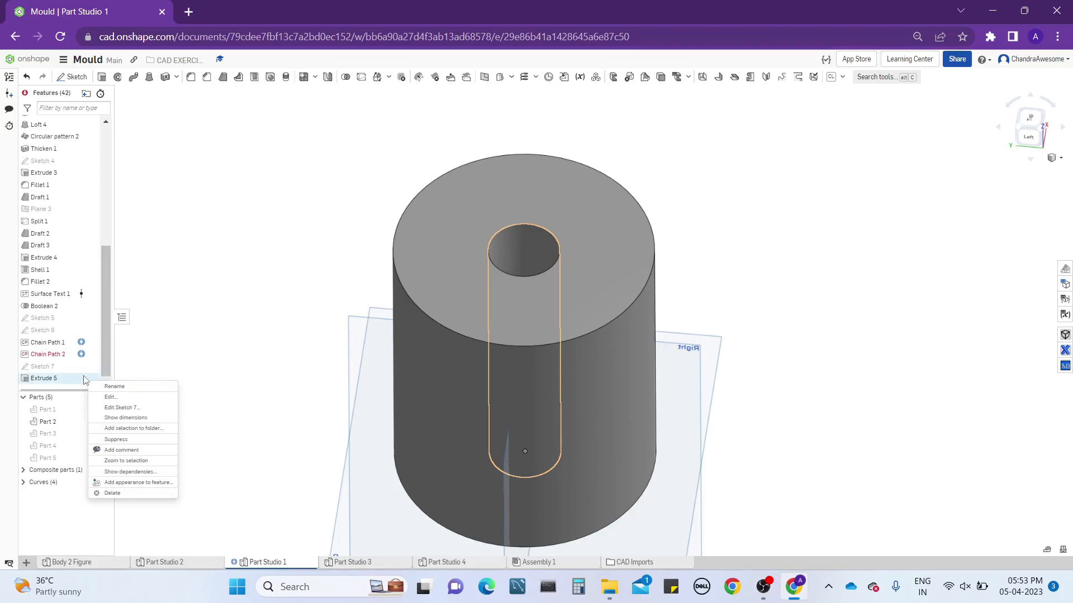
pyautogui.click(113, 493)
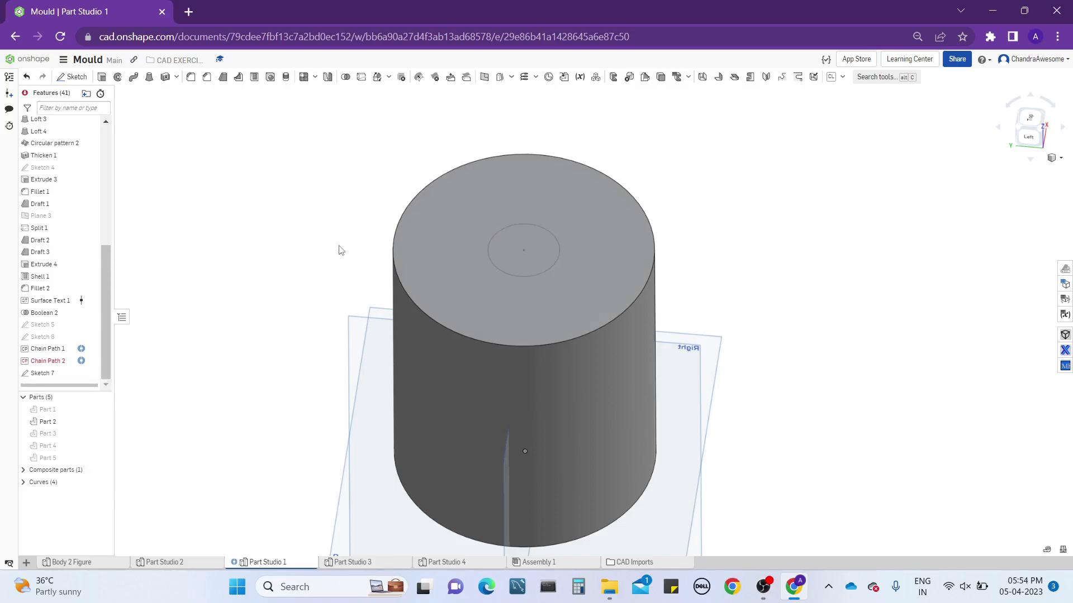
pyautogui.click(81, 373)
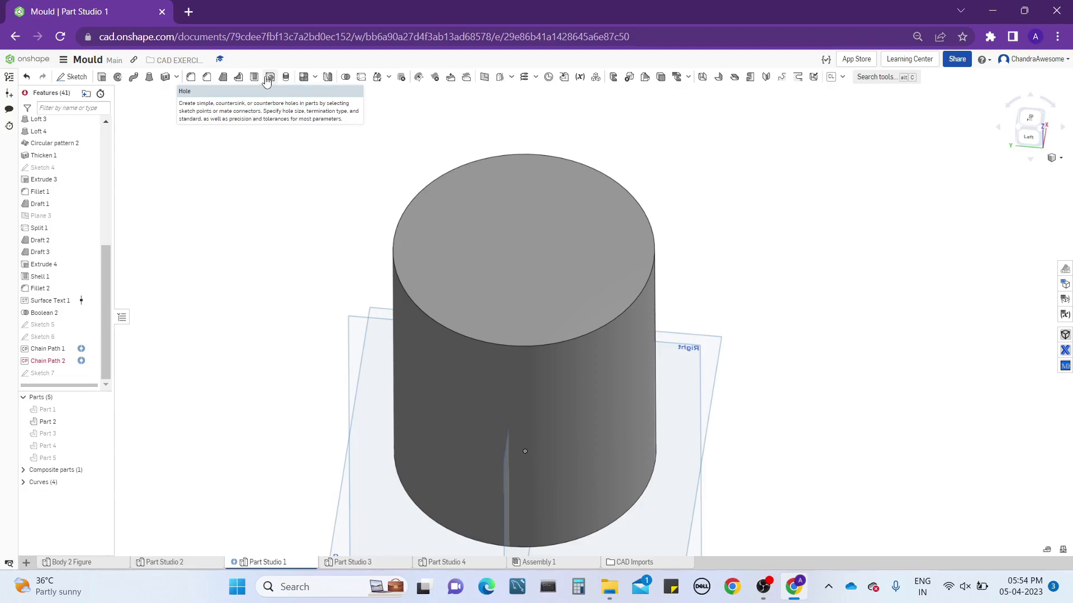
pyautogui.click(268, 78)
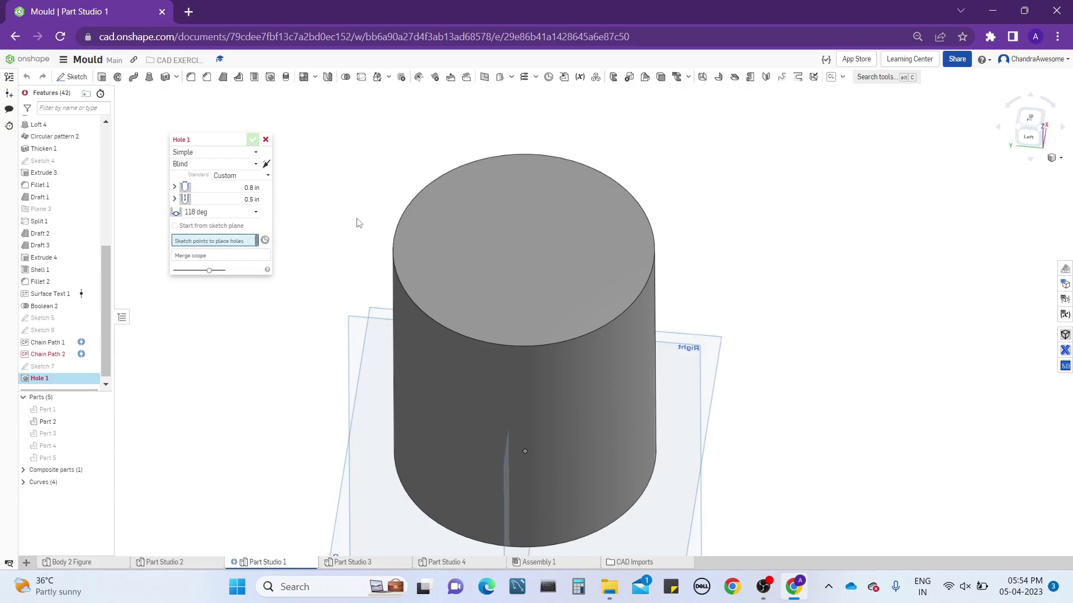
pyautogui.click(222, 255)
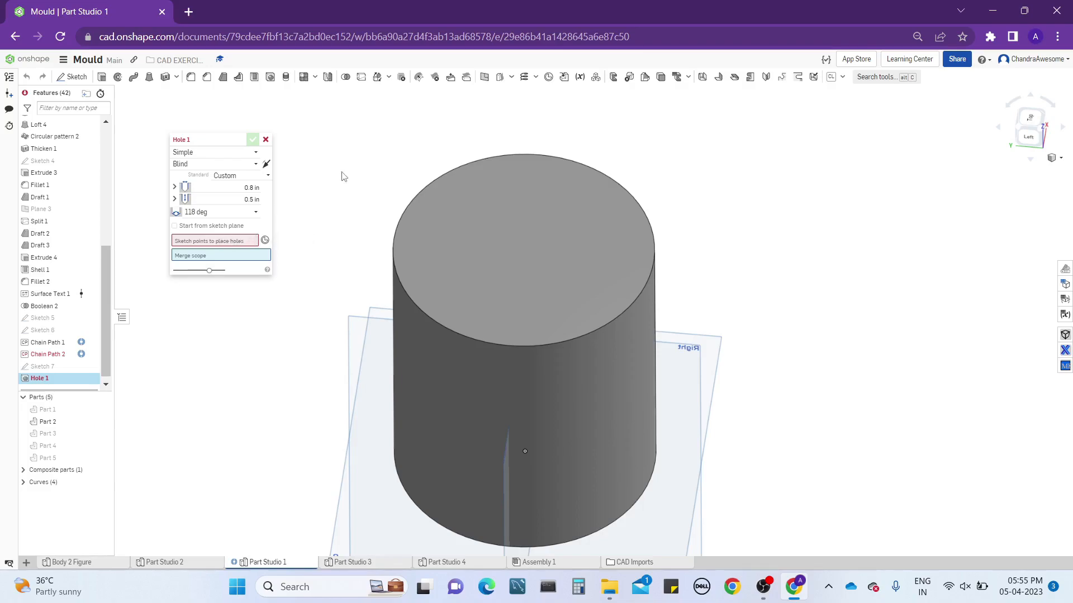
pyautogui.click(266, 139)
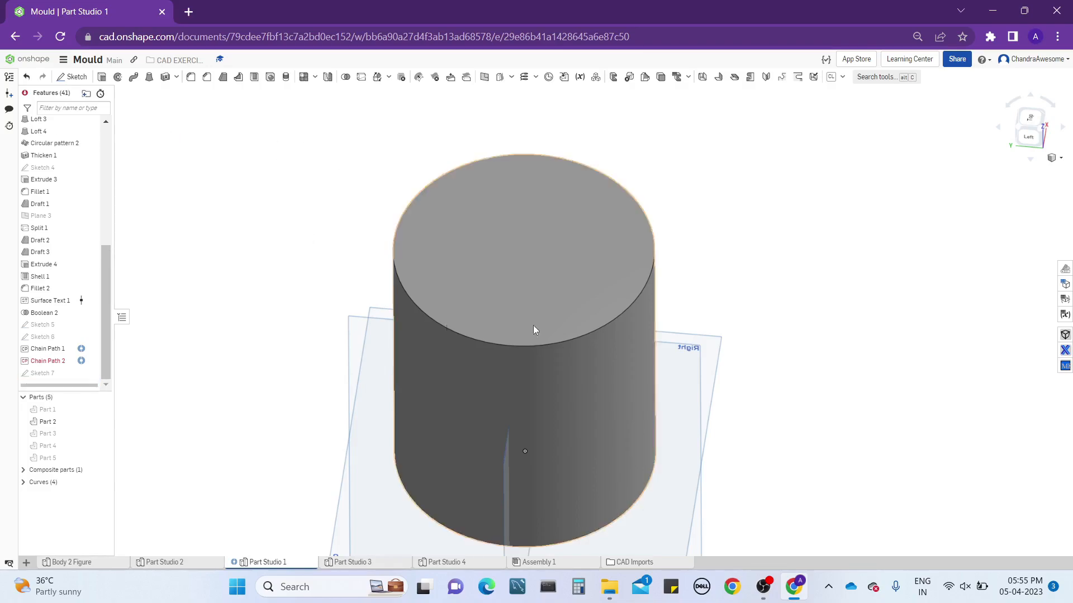
# Start a new sketch on the cylinder's top face and place several sketch points scattered across it
pyautogui.moveTo(533, 325); pyautogui.dragTo(483, 266, button='right')
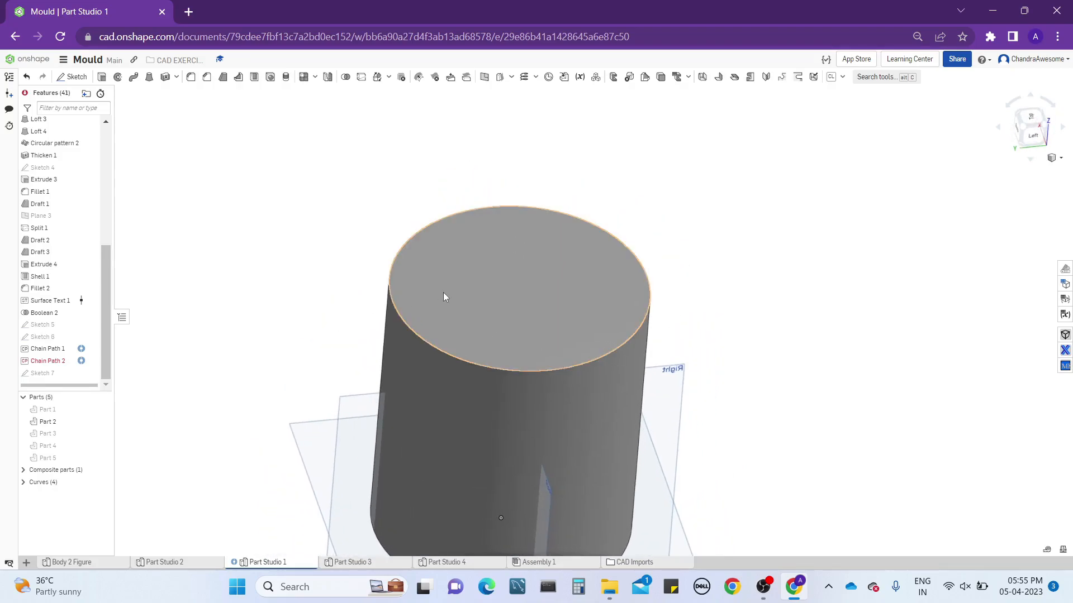
pyautogui.click(445, 295)
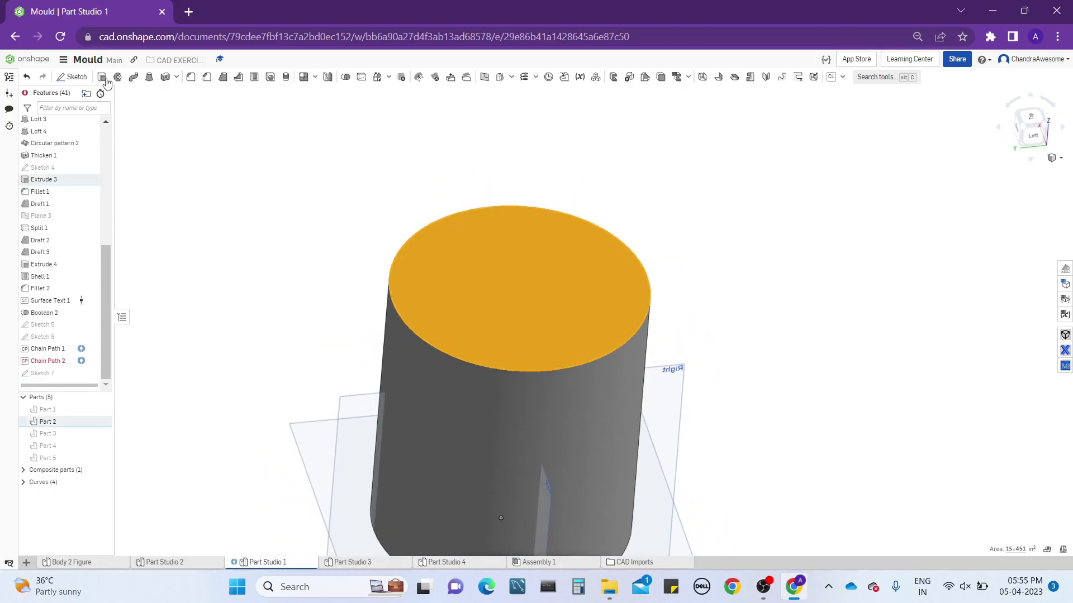
pyautogui.click(80, 82)
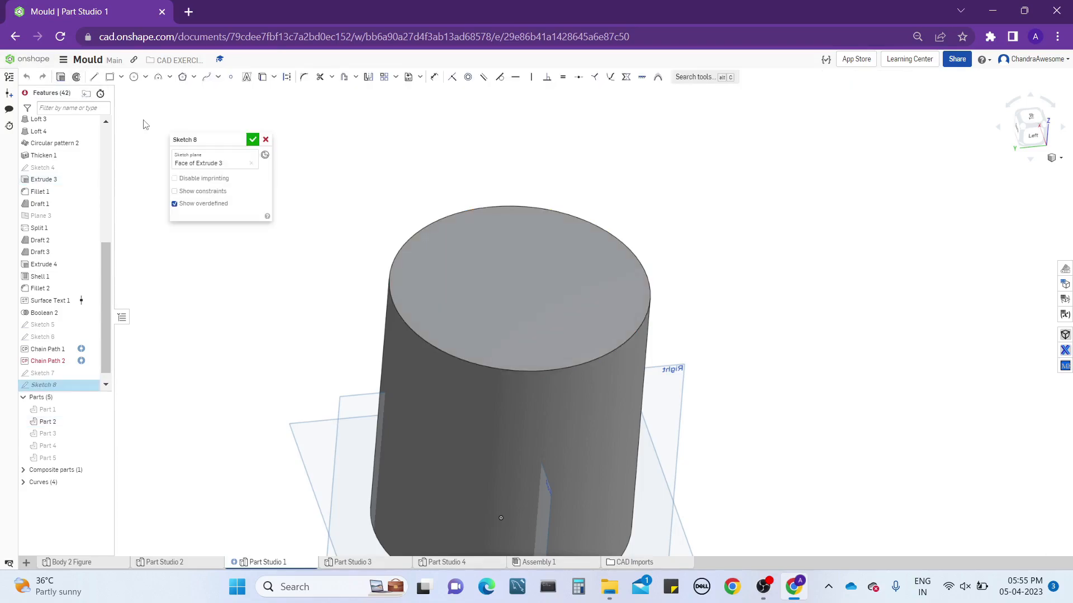
pyautogui.click(233, 84)
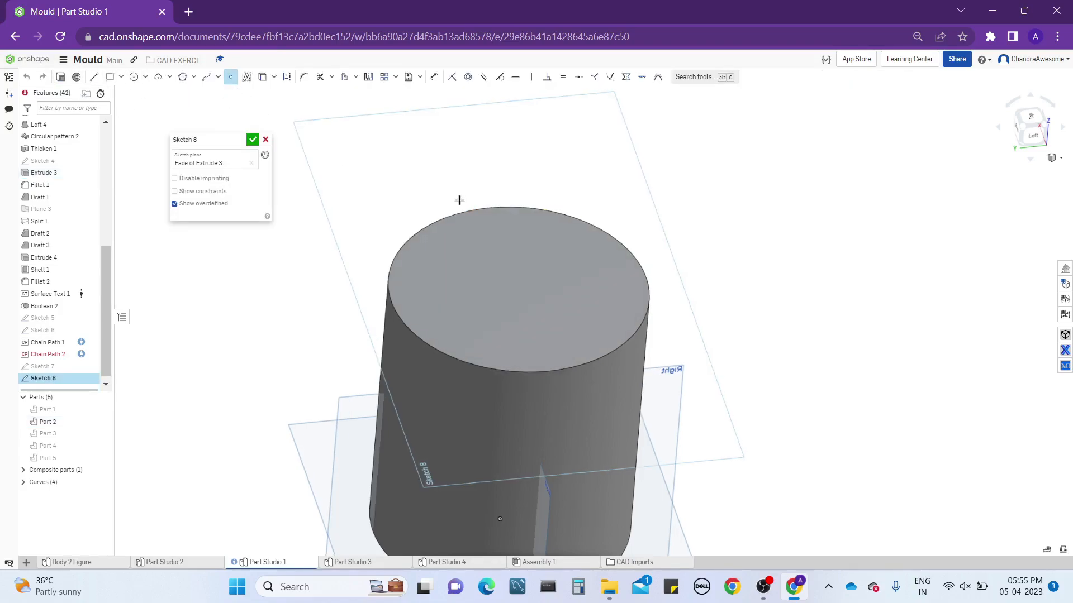
pyautogui.moveTo(459, 200); pyautogui.dragTo(469, 223, button='right')
pyautogui.scroll(-2, 469, 223)
pyautogui.scroll(3, 461, 224)
pyautogui.click(514, 236)
pyautogui.click(426, 247)
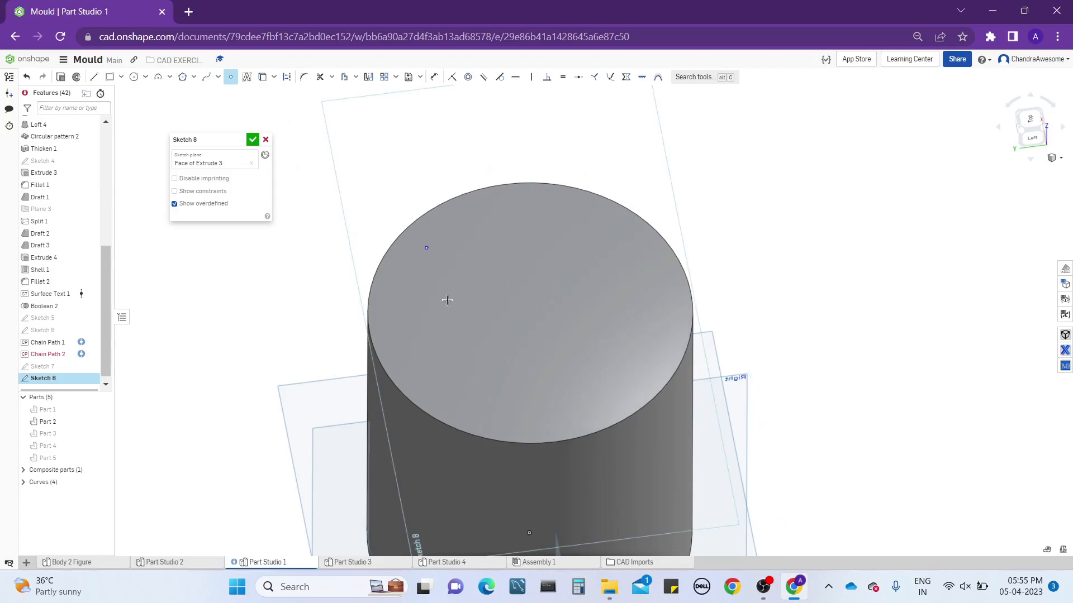
pyautogui.click(446, 299)
pyautogui.click(579, 309)
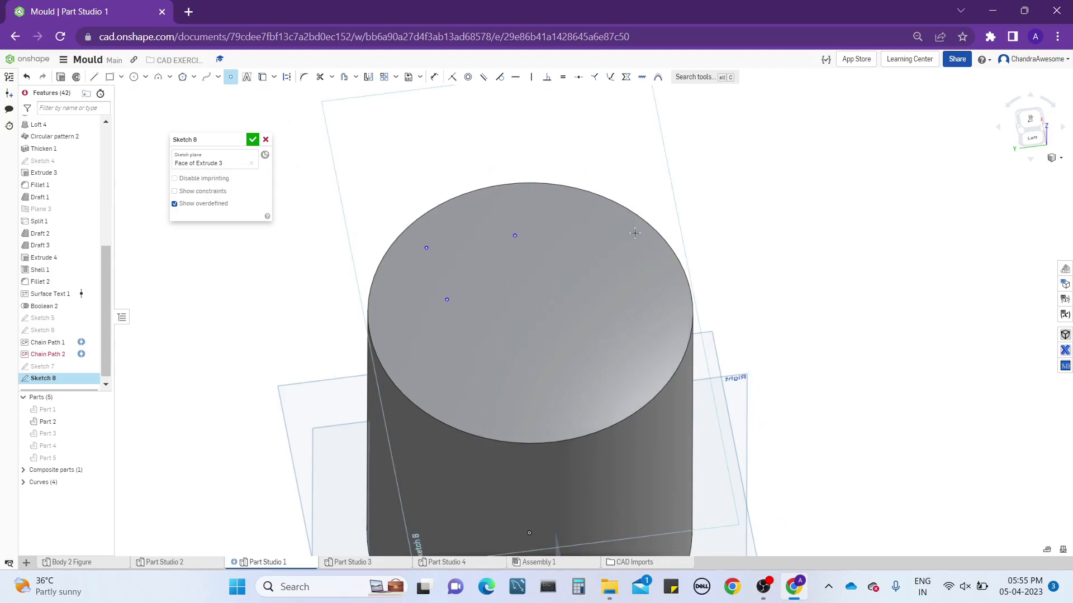
pyautogui.click(649, 313)
pyautogui.click(499, 401)
pyautogui.press('Escape')
# Dimension the sideways distance between the remaining sketch point and the origin as 1 in
pyautogui.click(434, 77)
pyautogui.moveTo(569, 264); pyautogui.dragTo(568, 317, button='right')
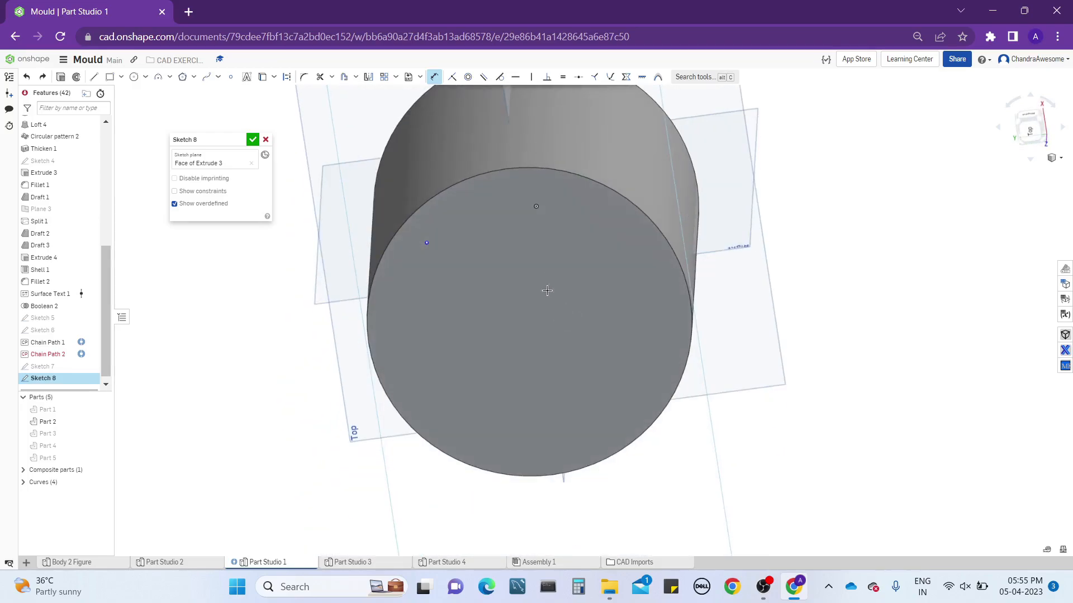
pyautogui.click(535, 208)
pyautogui.moveTo(537, 340); pyautogui.dragTo(539, 311, button='middle')
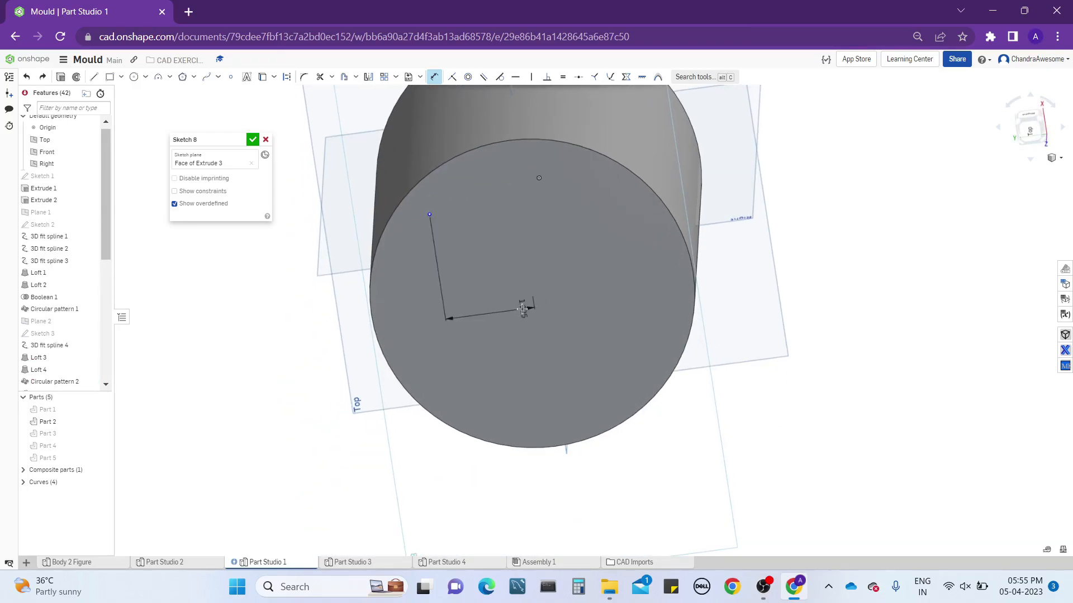
pyautogui.click(521, 311)
pyautogui.moveTo(584, 301); pyautogui.dragTo(587, 246, button='right')
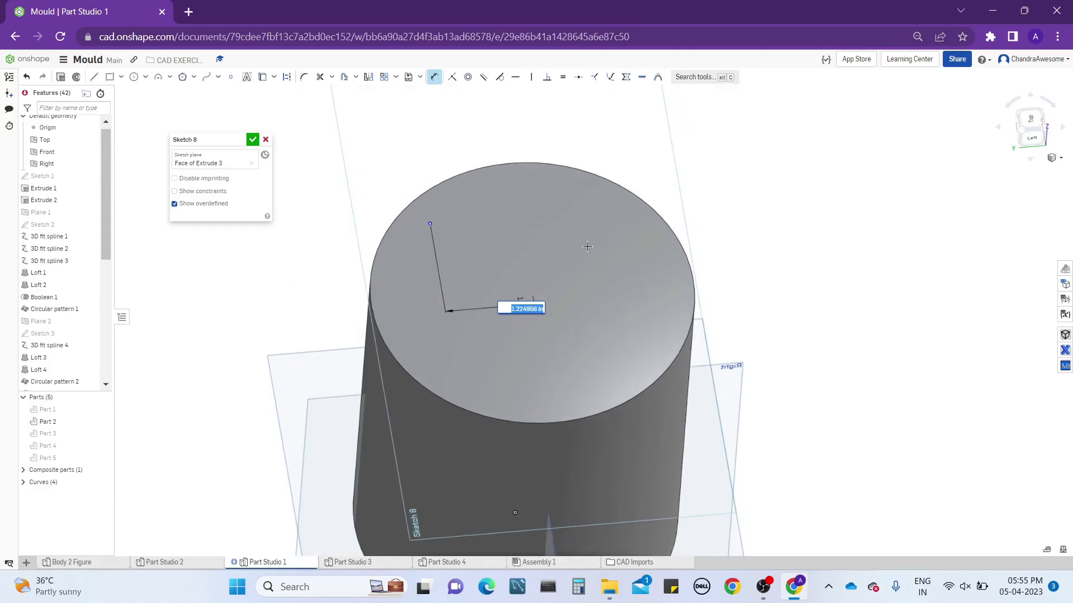
pyautogui.write('1')
pyautogui.press('Return')
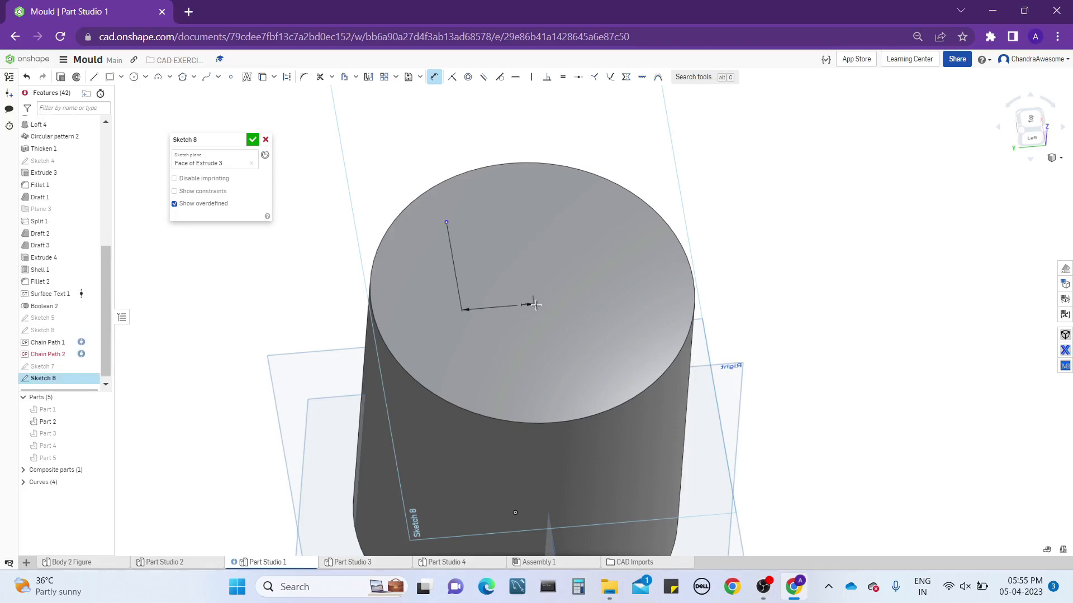
# Dimension the sketch point's distance from the origin in the perpendicular direction as 1 in
pyautogui.click(515, 512)
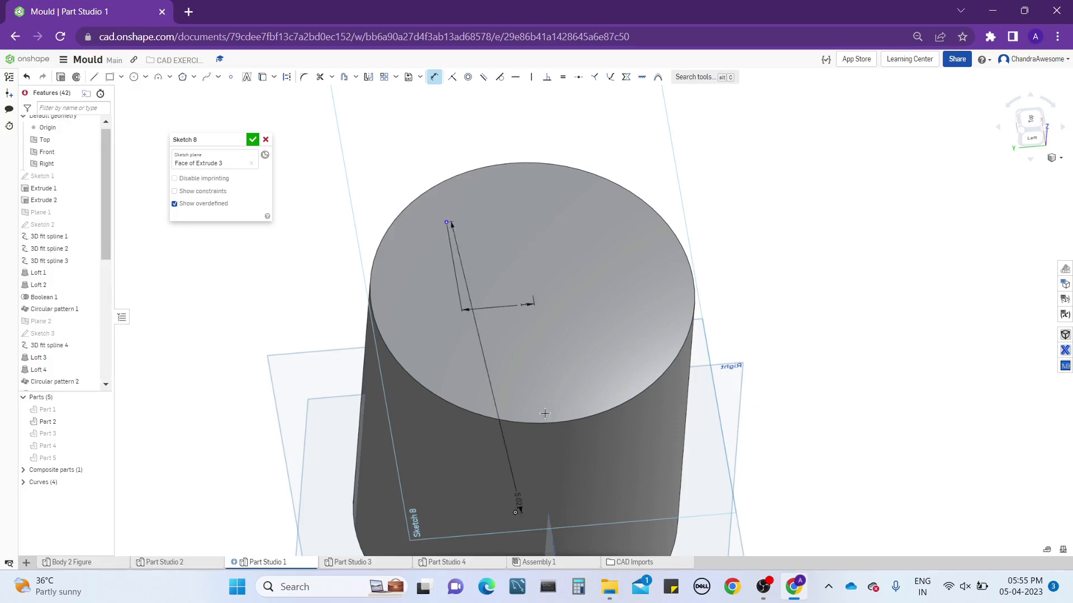
pyautogui.click(569, 269)
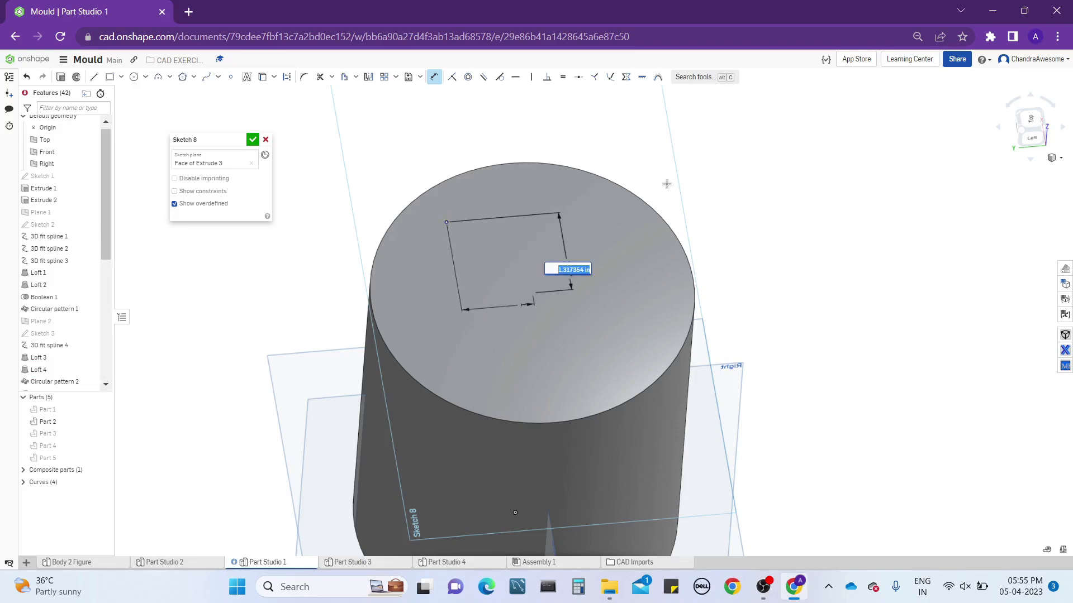
pyautogui.write('1')
pyautogui.press('Return')
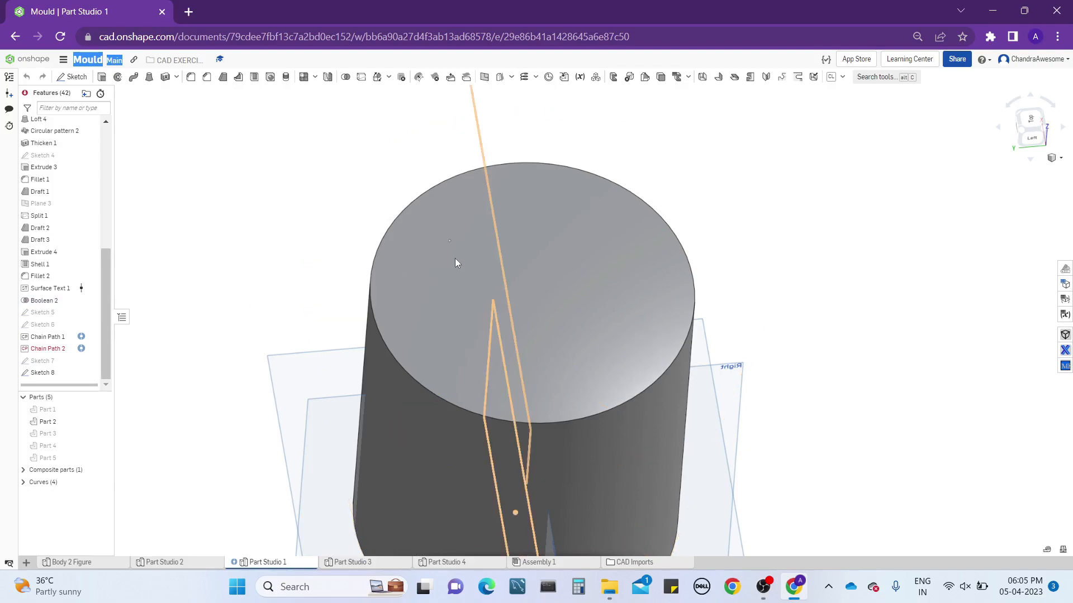
# Reopen the sketch on the cylinder's top face and apply a circular sketch pattern to its dimensioned point
pyautogui.rightClick(451, 242)
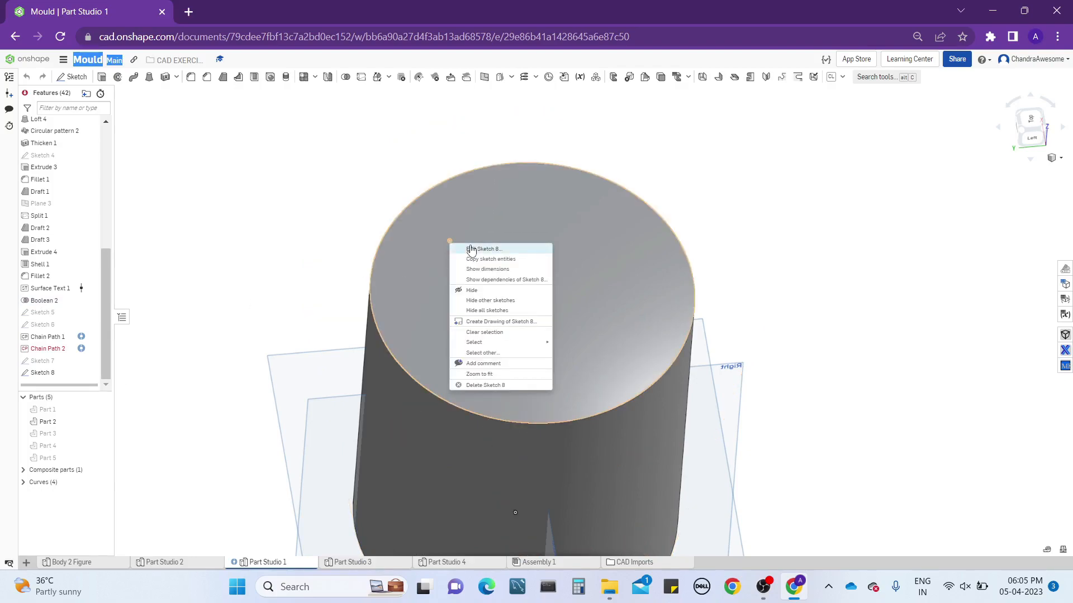
pyautogui.click(459, 249)
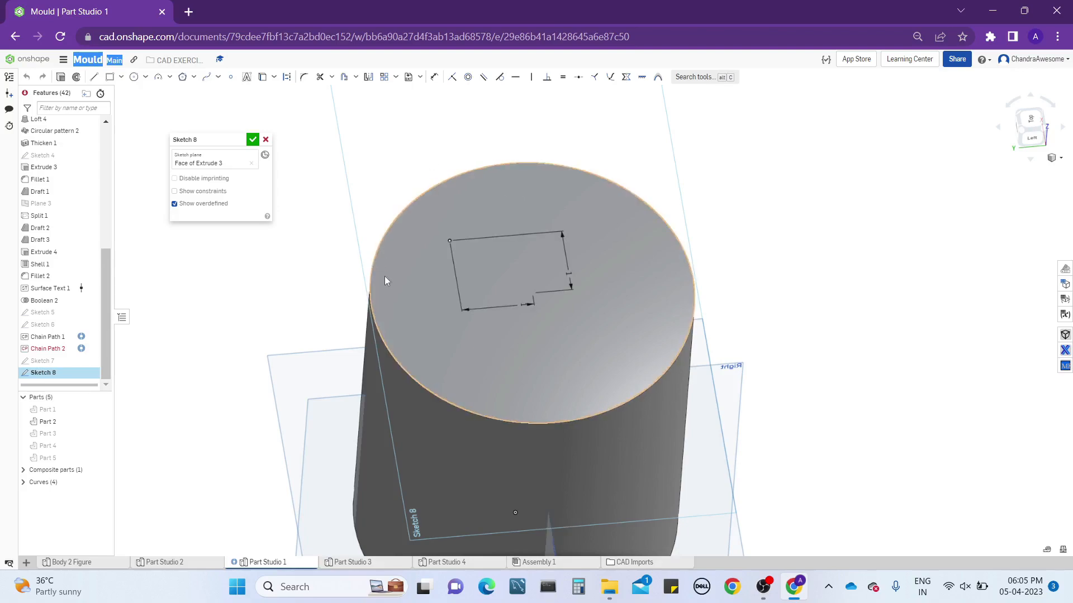
pyautogui.click(395, 81)
pyautogui.click(411, 110)
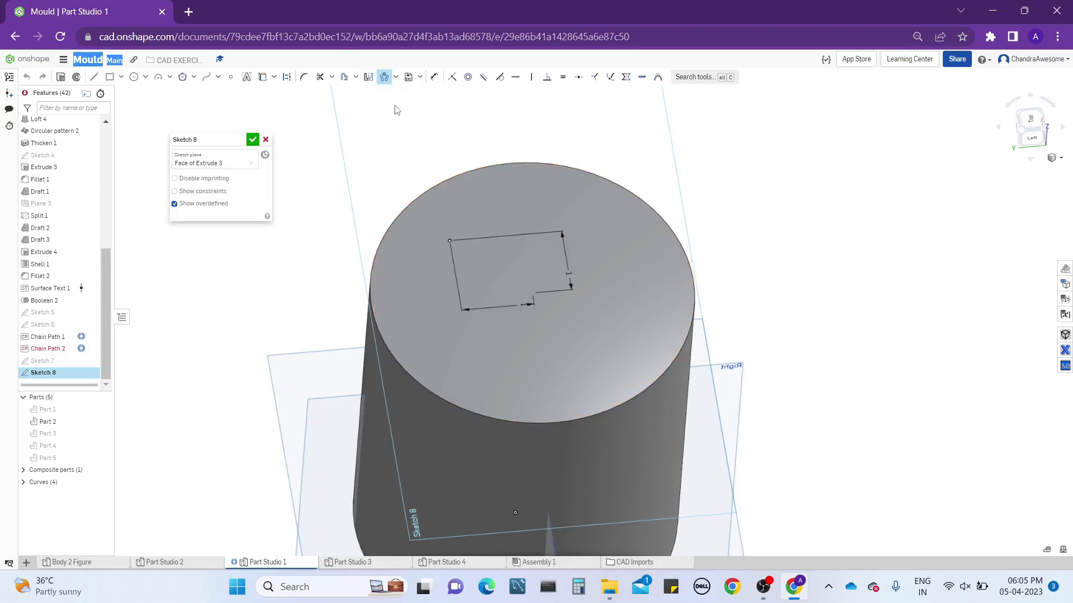
pyautogui.click(450, 241)
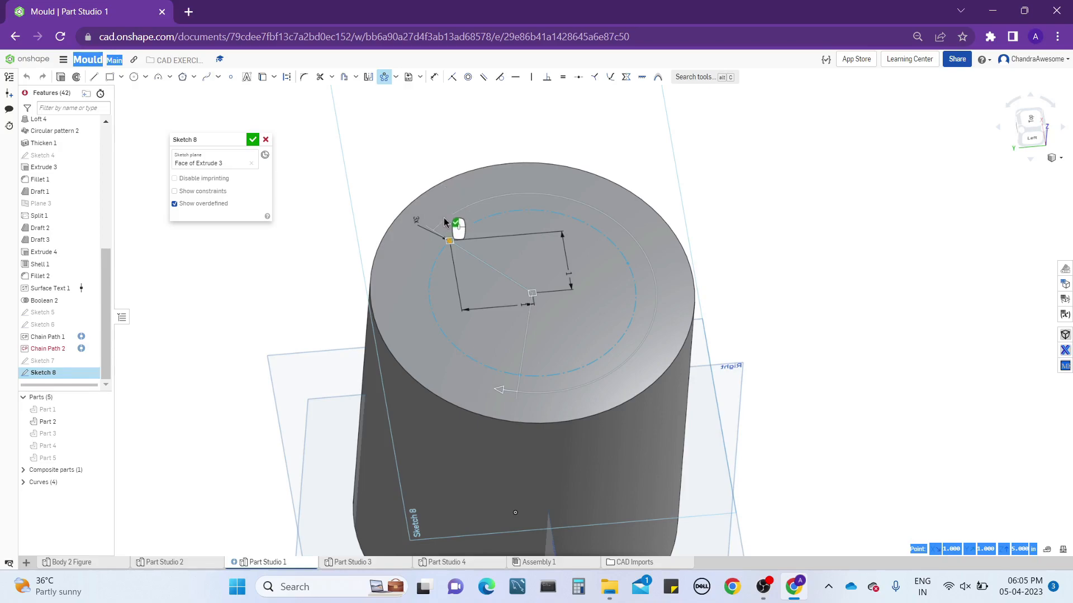
# Set the circular pattern of the sketch point to 10 instances and accept the sketch
pyautogui.doubleClick(414, 221)
pyautogui.write('11')
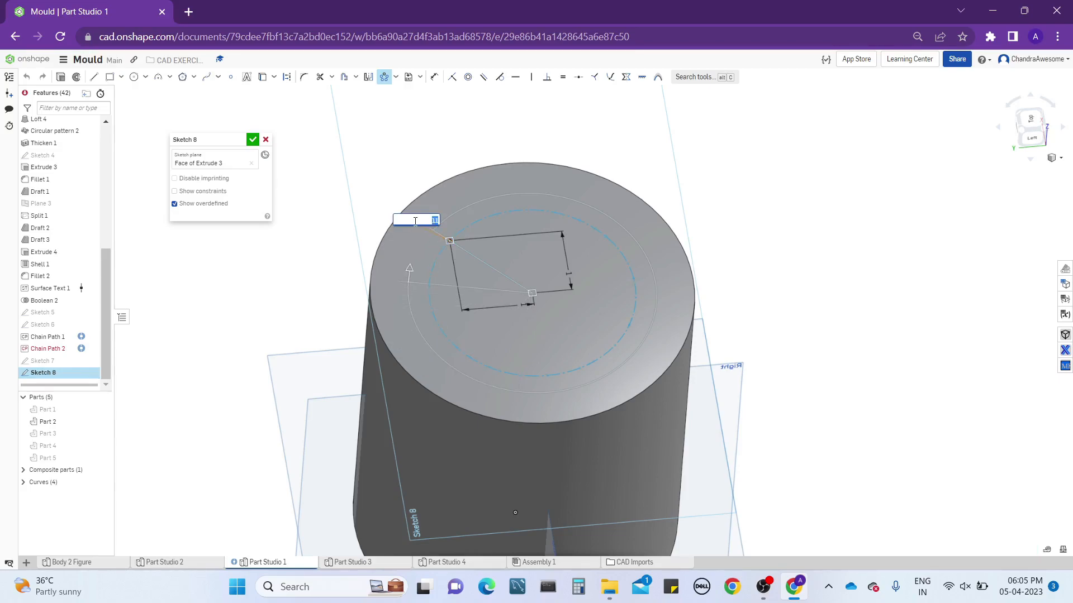
pyautogui.write('10')
pyautogui.press('Return')
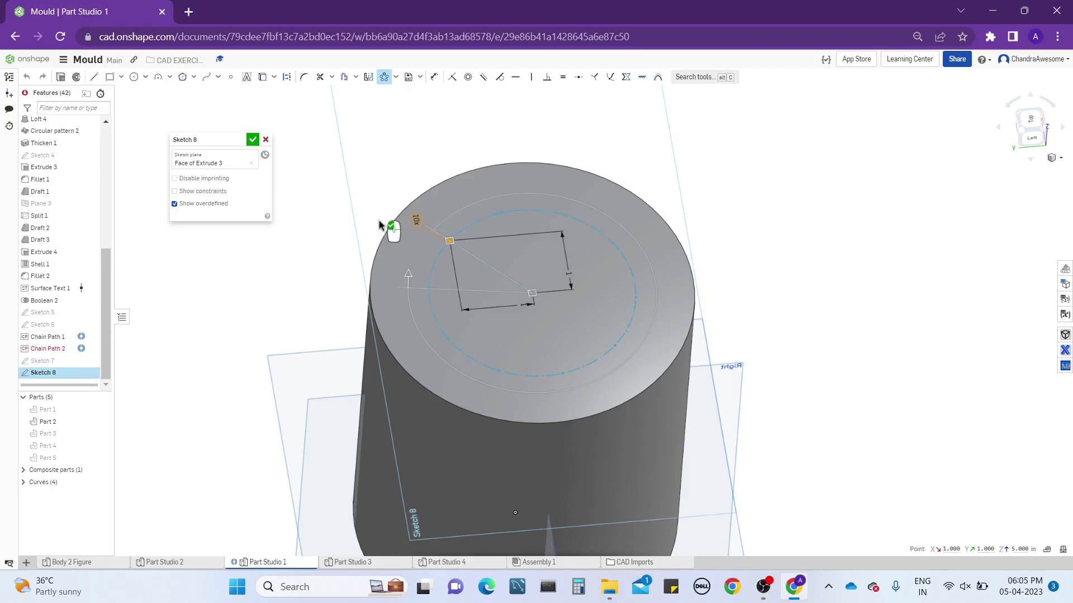
pyautogui.click(388, 110)
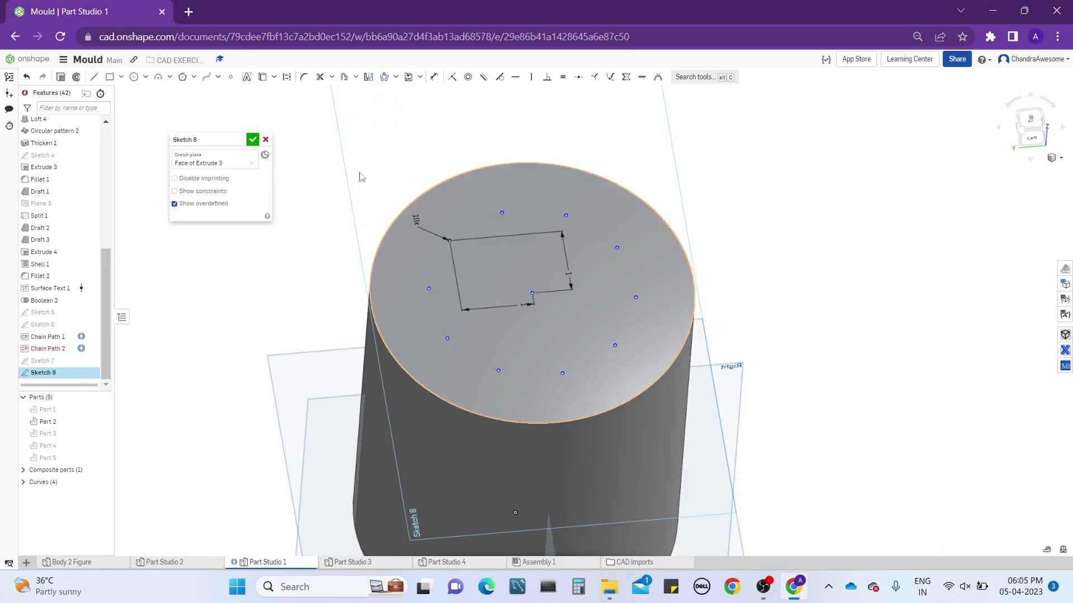
pyautogui.click(255, 141)
# Create simple blind holes with the Hole feature at all ten patterned sketch points on the cylinder's top face
pyautogui.moveTo(648, 177)
pyautogui.mouseDown(button='right')
pyautogui.moveTo(652, 215)
pyautogui.moveTo(662, 176)
pyautogui.mouseUp(button='right')
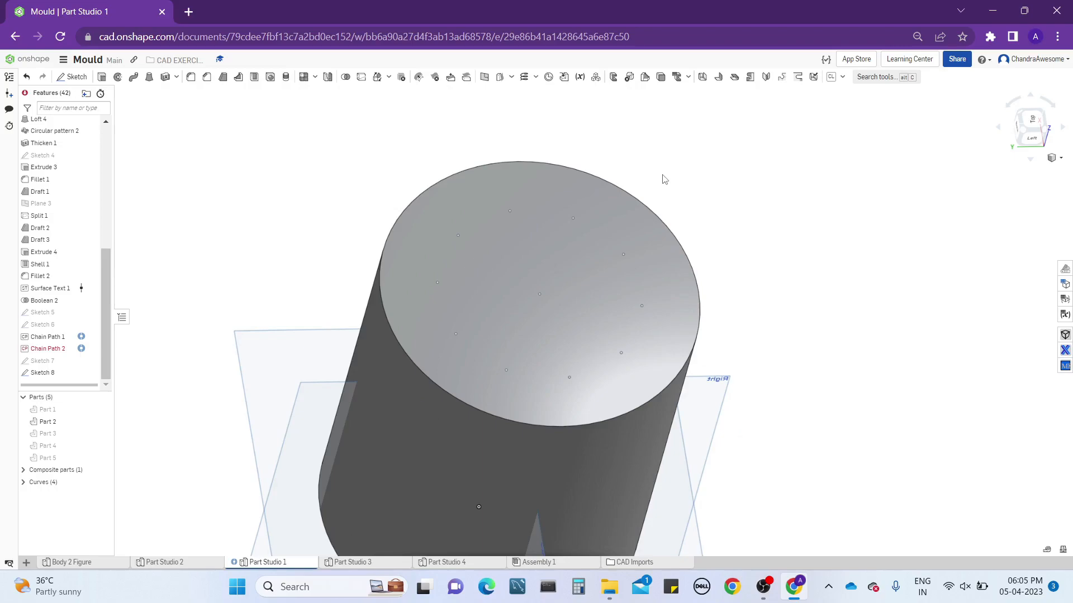
pyautogui.rightClick(484, 238)
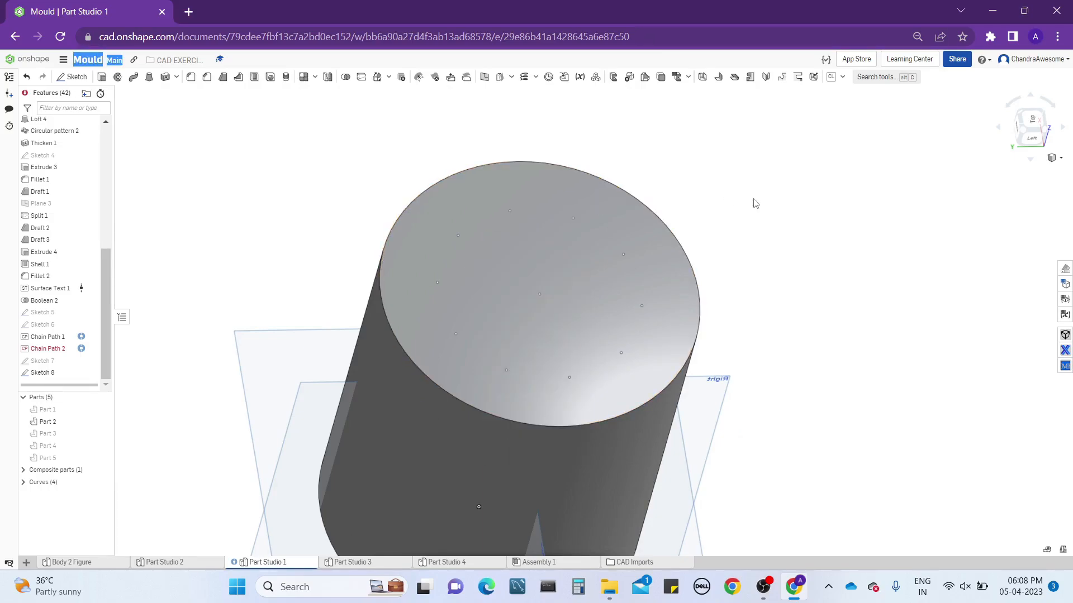
pyautogui.moveTo(529, 184); pyautogui.dragTo(469, 202, button='right')
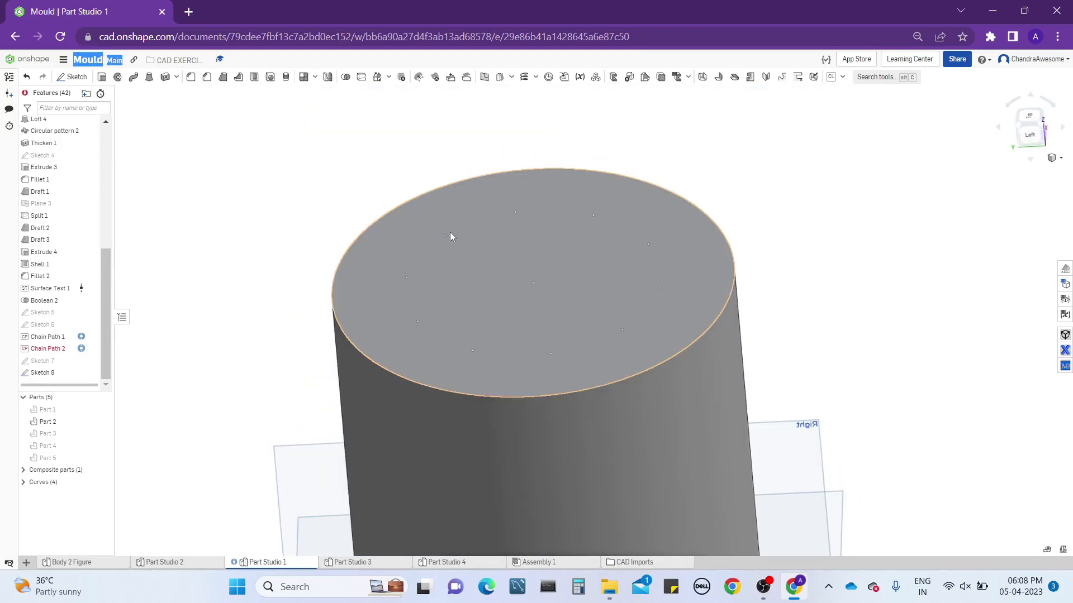
pyautogui.moveTo(459, 246); pyautogui.dragTo(205, 240, button='right')
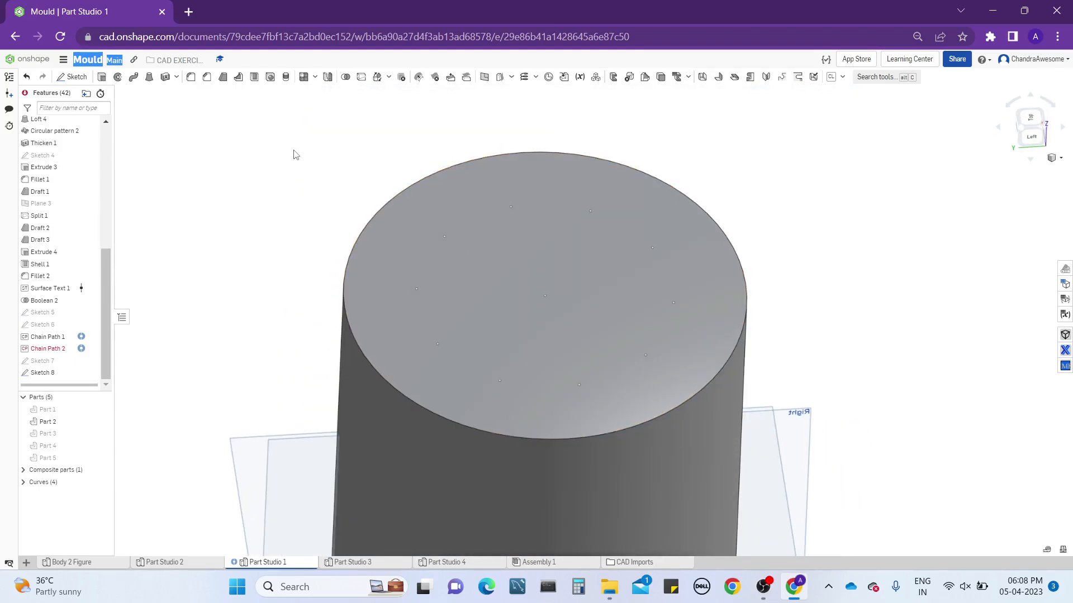
pyautogui.click(270, 77)
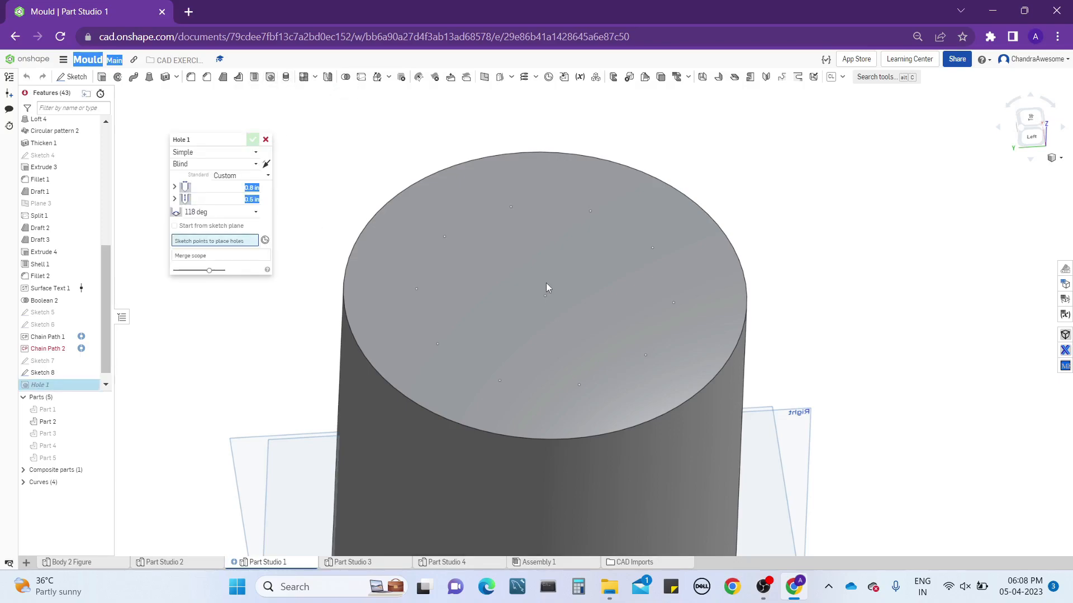
pyautogui.click(418, 289)
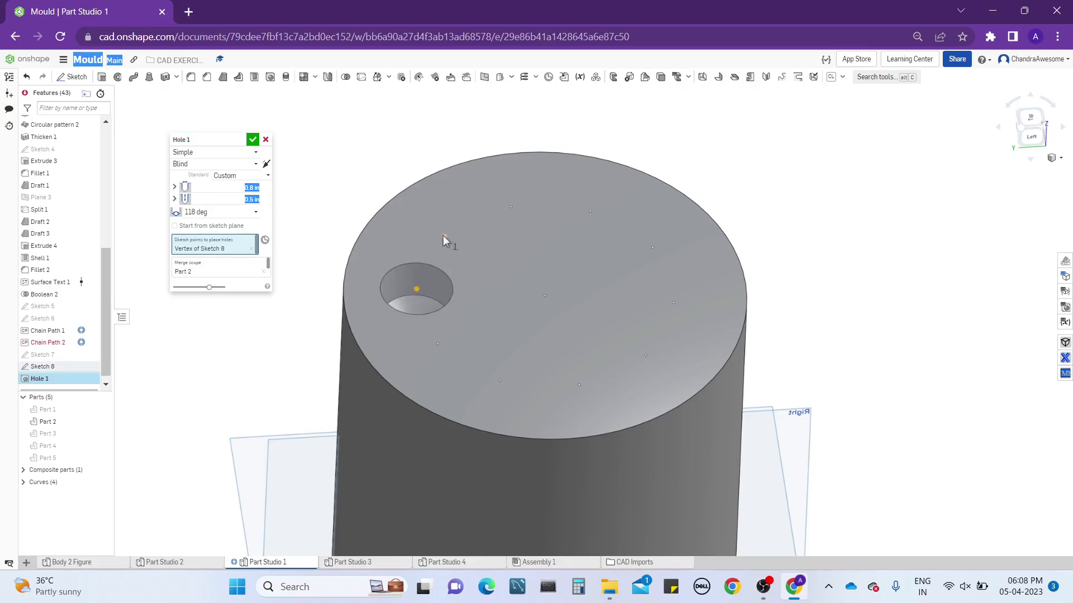
pyautogui.click(445, 235)
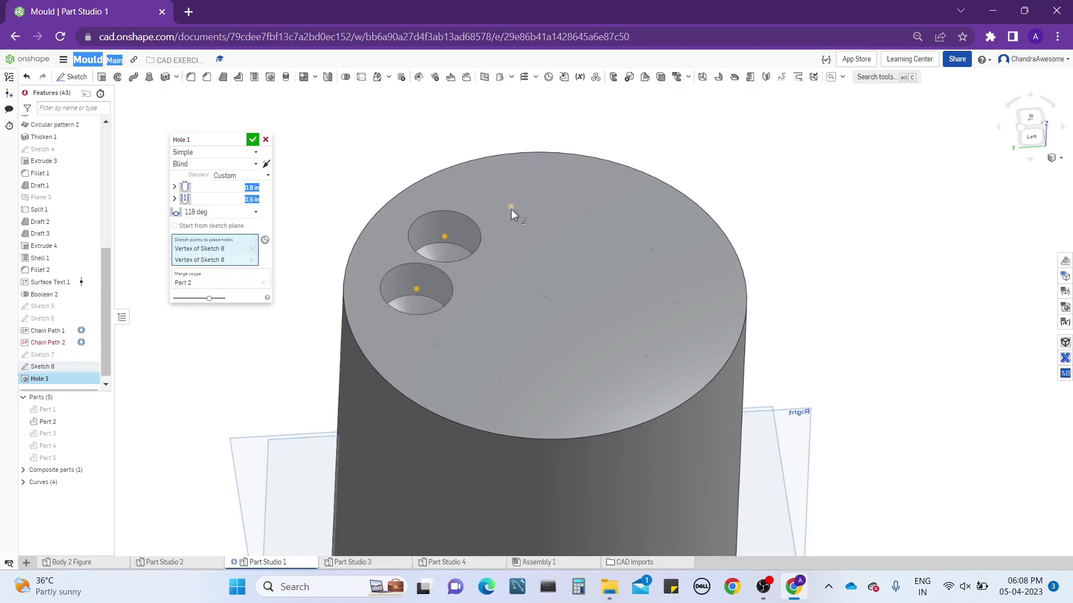
pyautogui.click(511, 207)
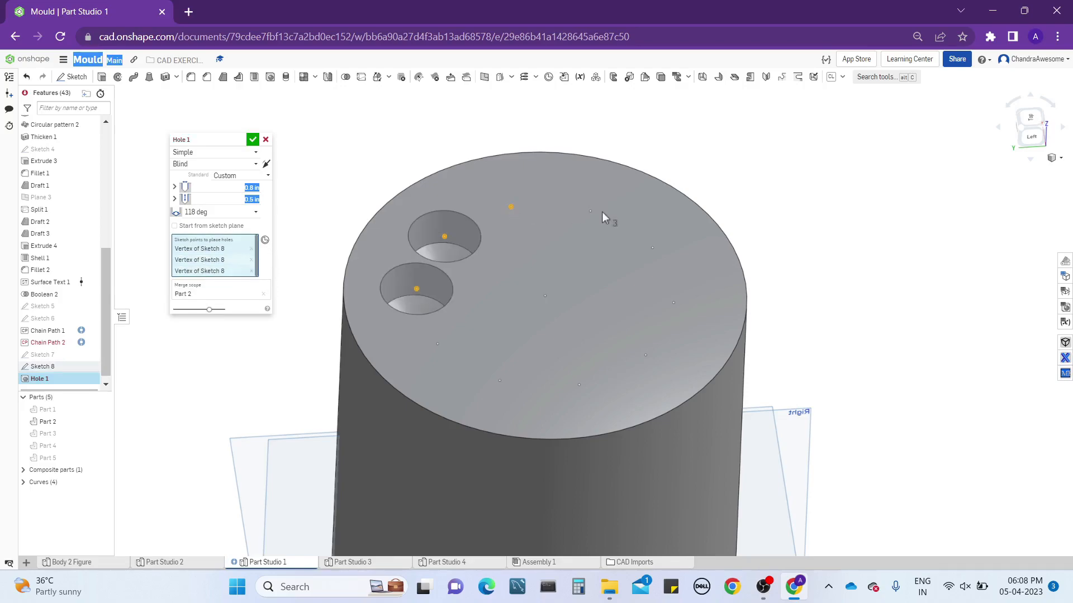
pyautogui.click(652, 249)
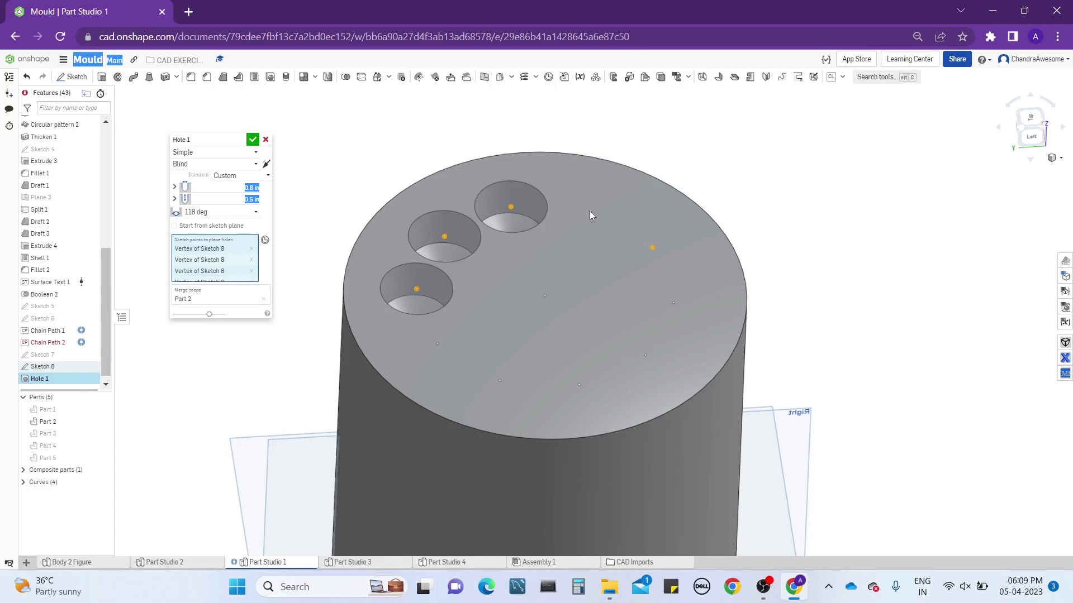
pyautogui.moveTo(591, 238); pyautogui.dragTo(595, 220, button='right')
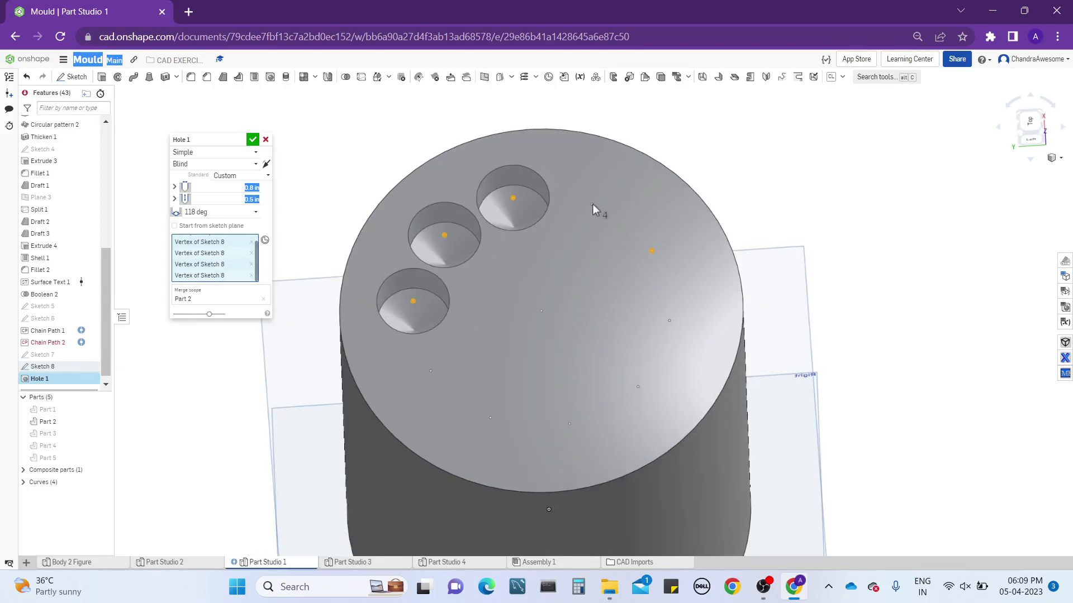
pyautogui.click(592, 205)
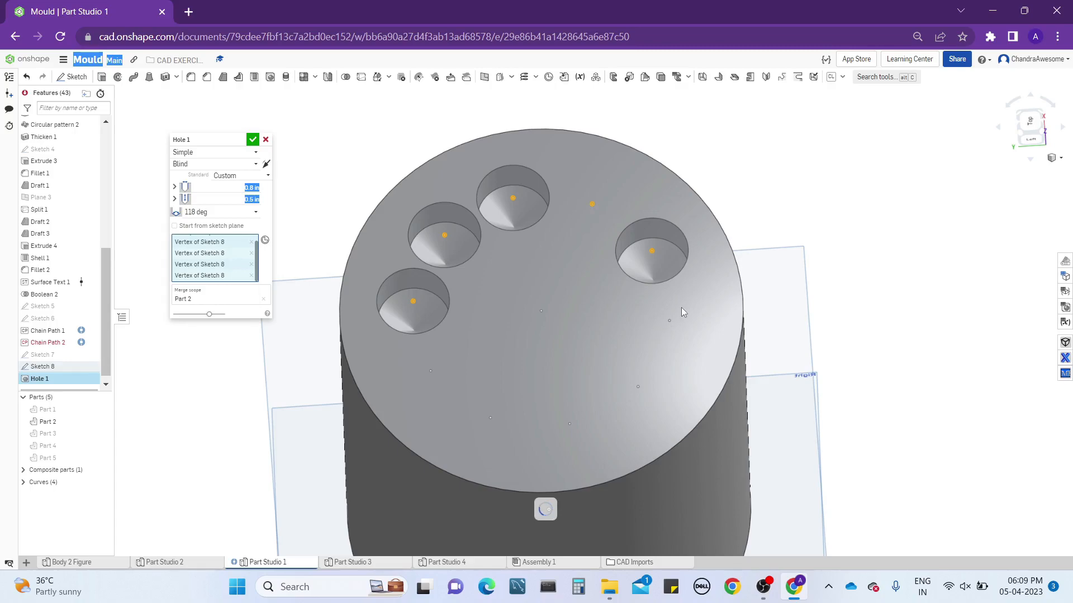
pyautogui.click(669, 322)
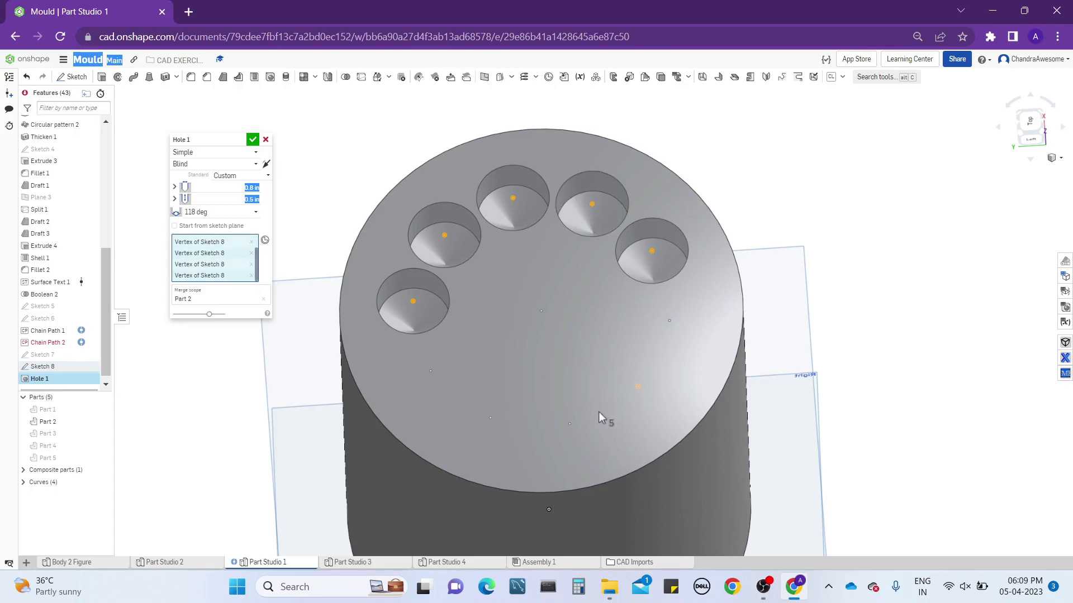
pyautogui.click(569, 423)
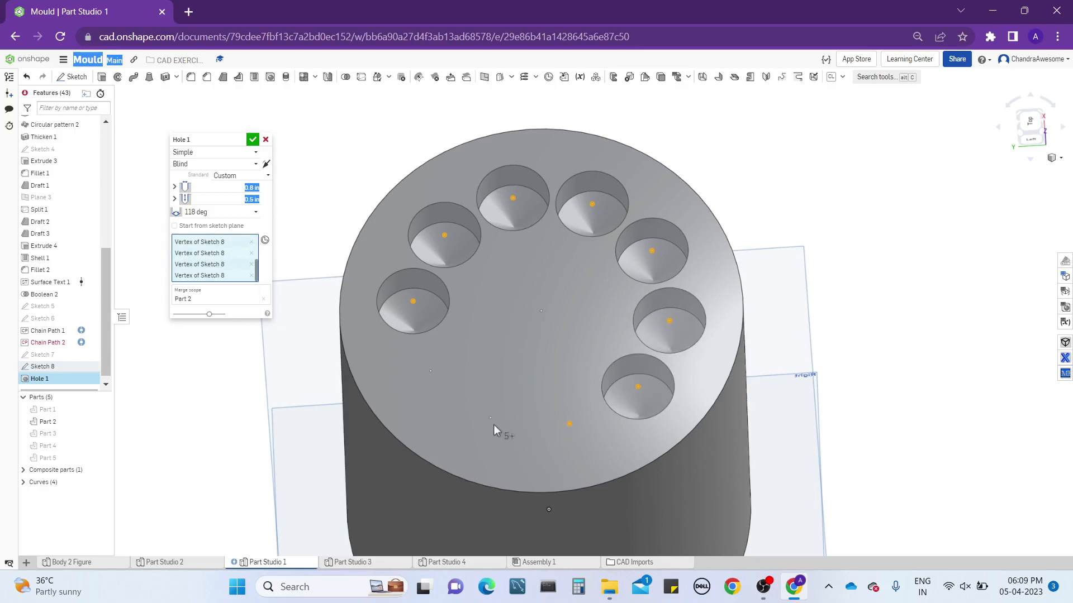
pyautogui.click(430, 372)
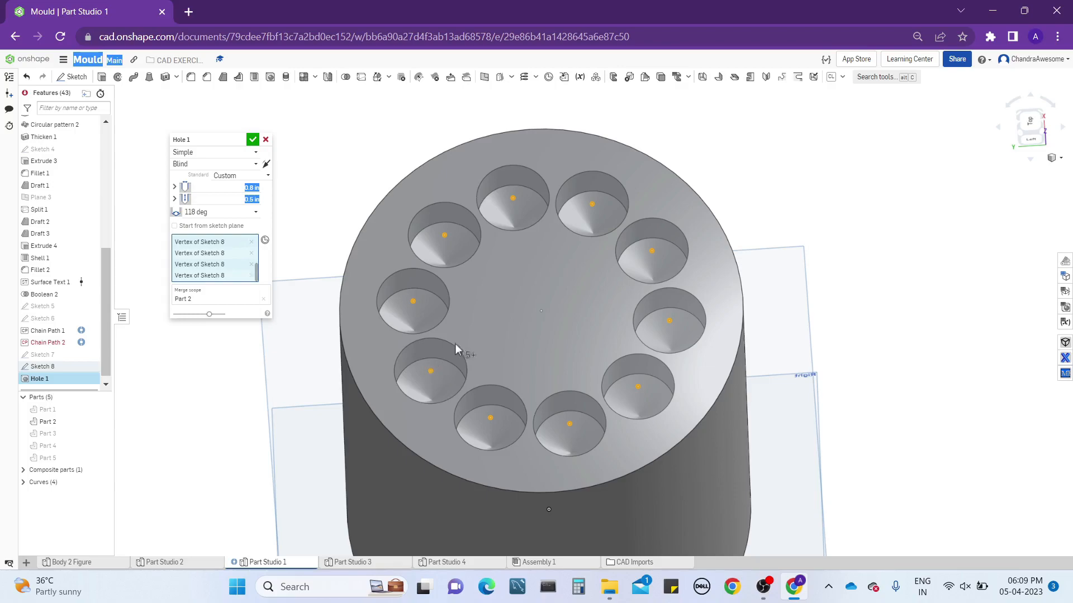
pyautogui.moveTo(533, 317); pyautogui.dragTo(592, 284, button='right')
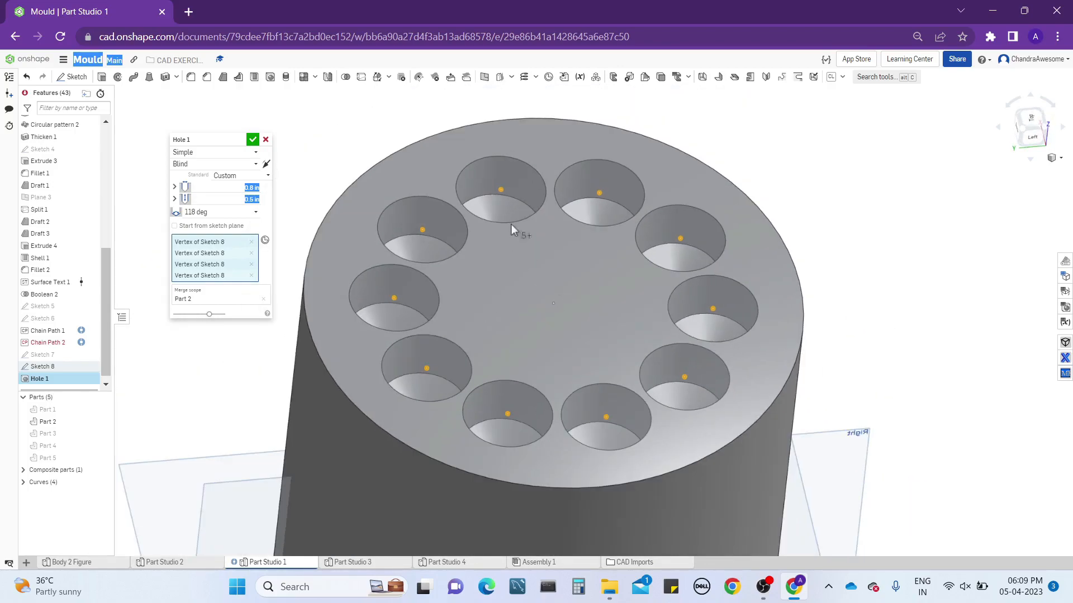
pyautogui.click(253, 141)
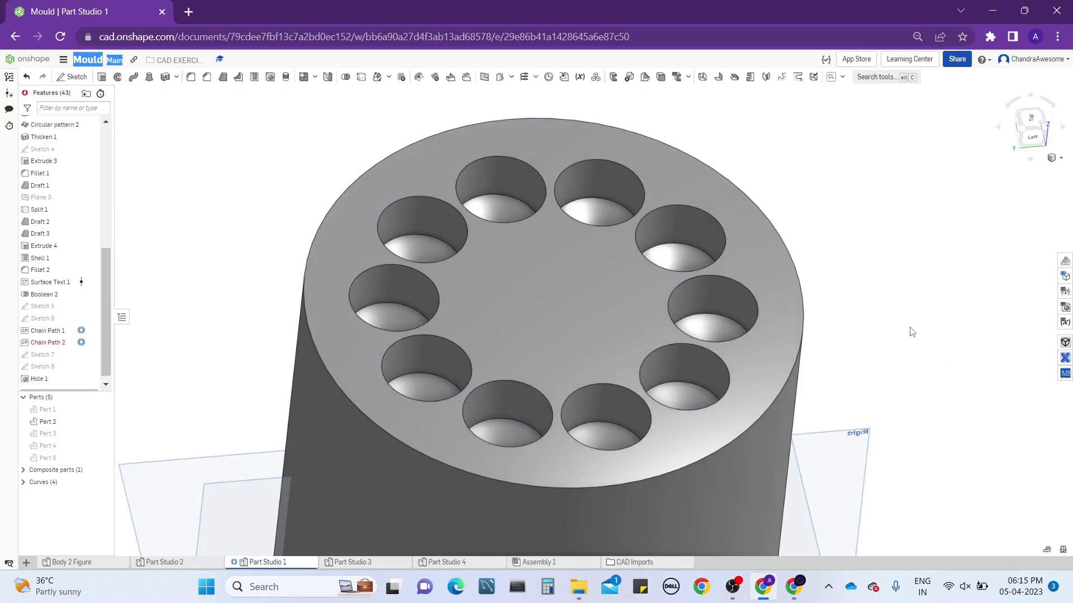
# Reopen the Hole feature for editing and set the diameter of the ten holes to 0.5 in
pyautogui.moveTo(485, 224); pyautogui.dragTo(478, 275, button='right')
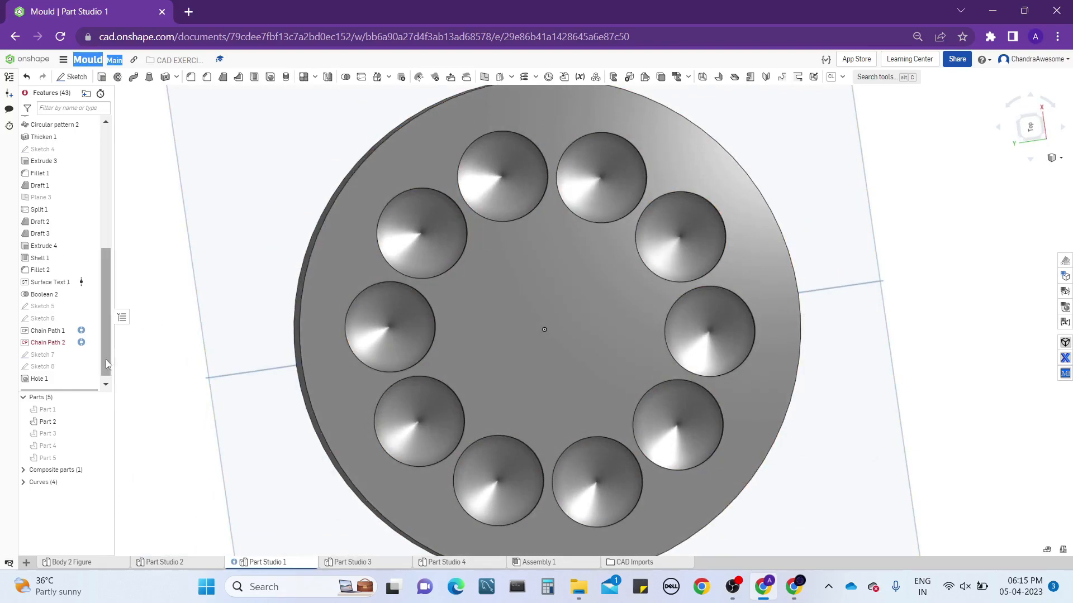
pyautogui.rightClick(77, 376)
pyautogui.click(95, 398)
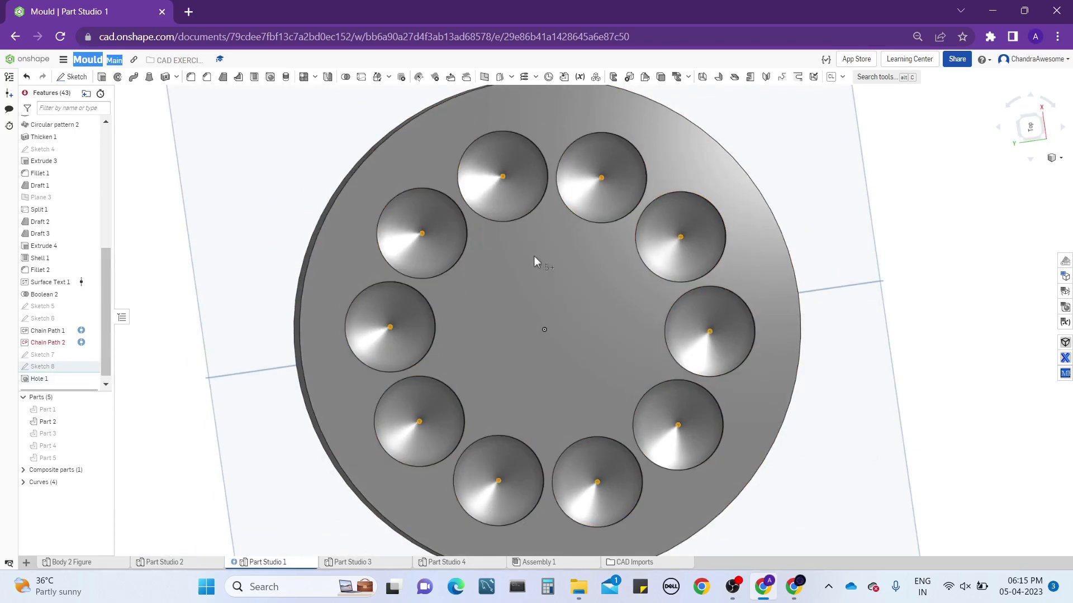
pyautogui.moveTo(534, 256); pyautogui.dragTo(536, 219, button='right')
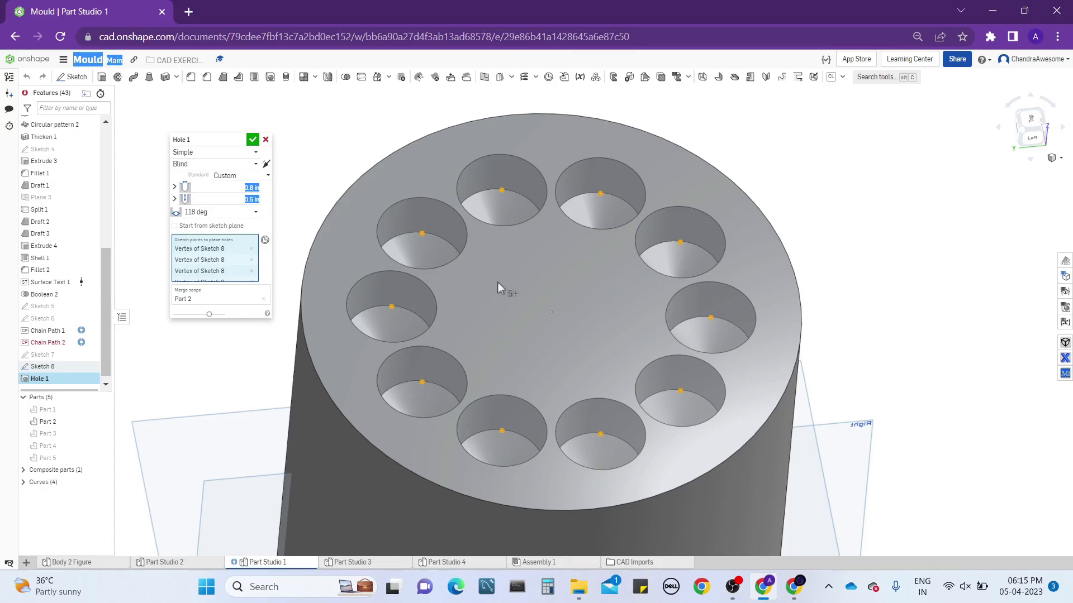
pyautogui.scroll(5, 542, 293)
pyautogui.scroll(-6, 526, 336)
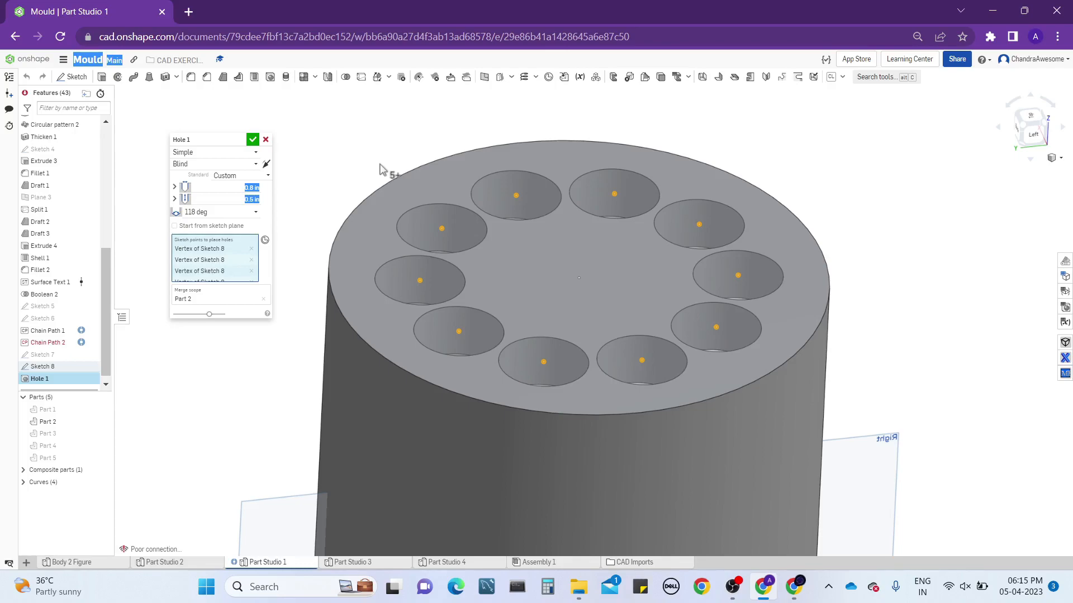
pyautogui.moveTo(385, 168); pyautogui.dragTo(382, 132, button='middle')
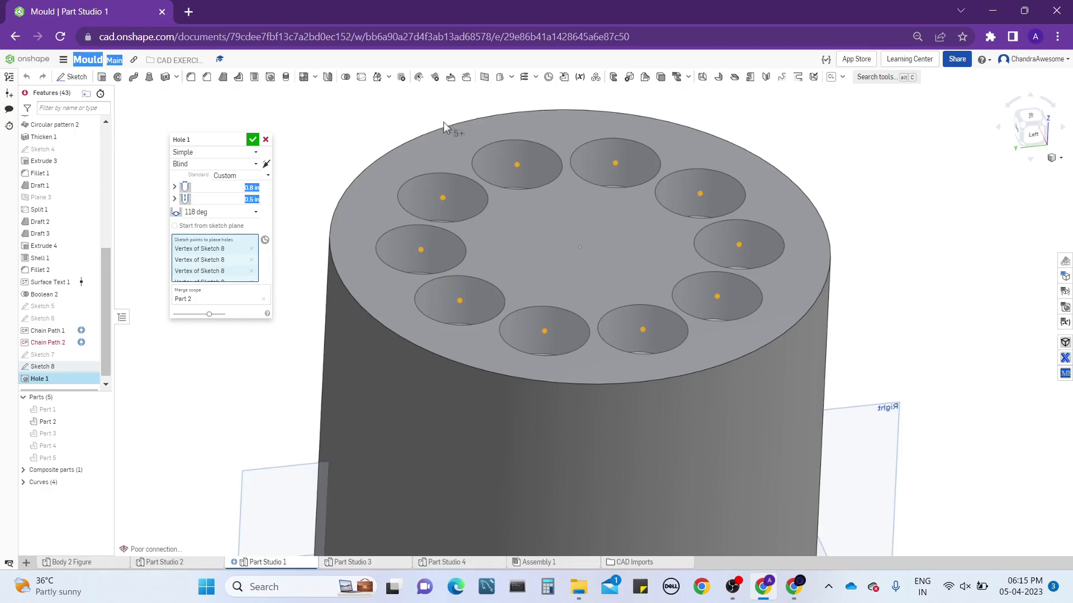
pyautogui.scroll(5, 405, 156)
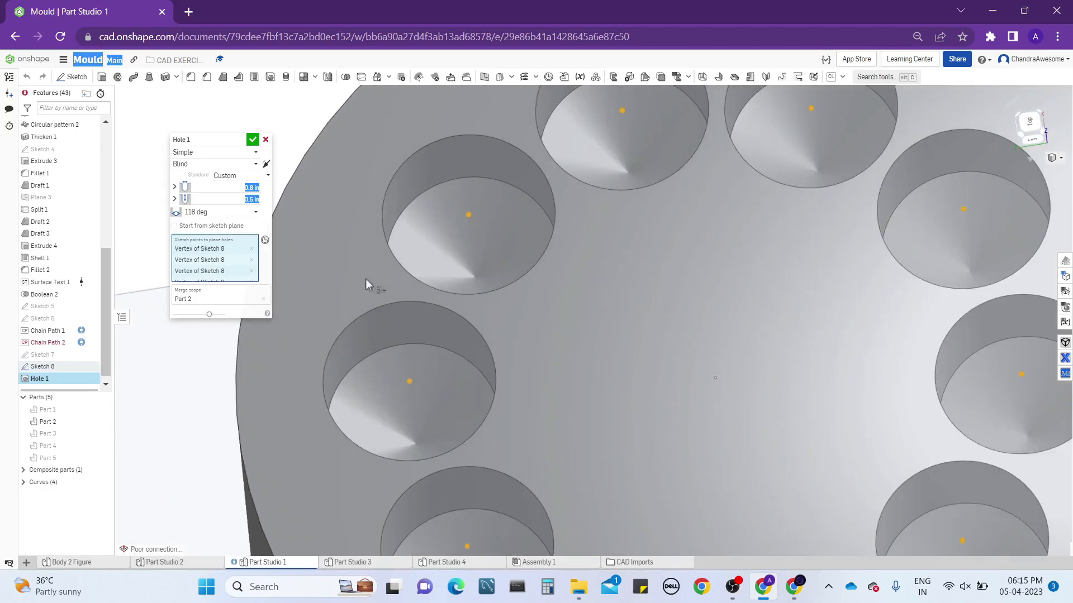
pyautogui.scroll(-5, 371, 265)
pyautogui.scroll(1, 383, 227)
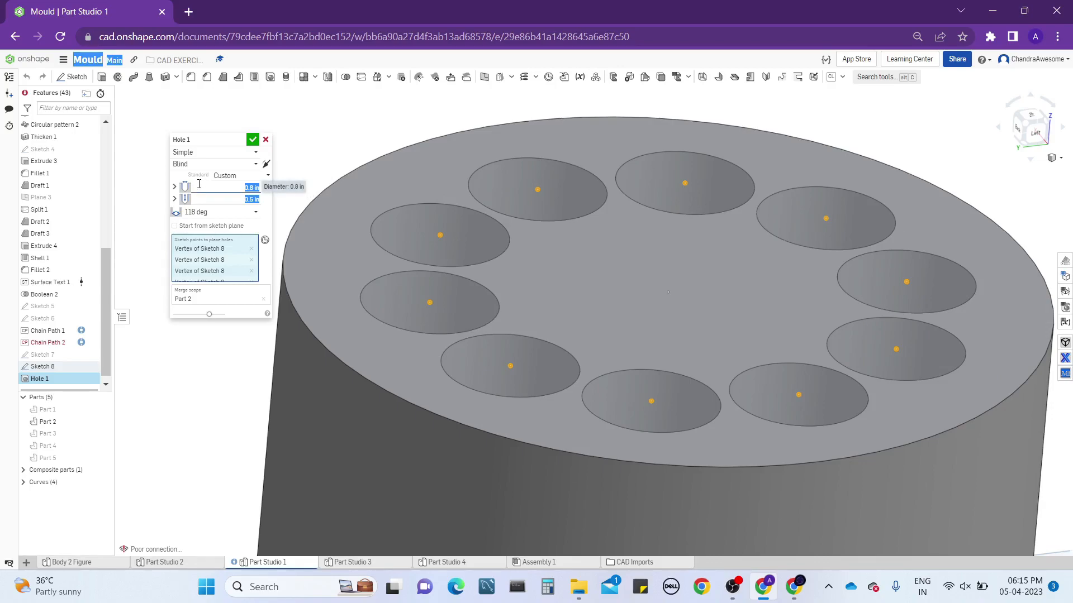
pyautogui.click(236, 185)
pyautogui.write('0')
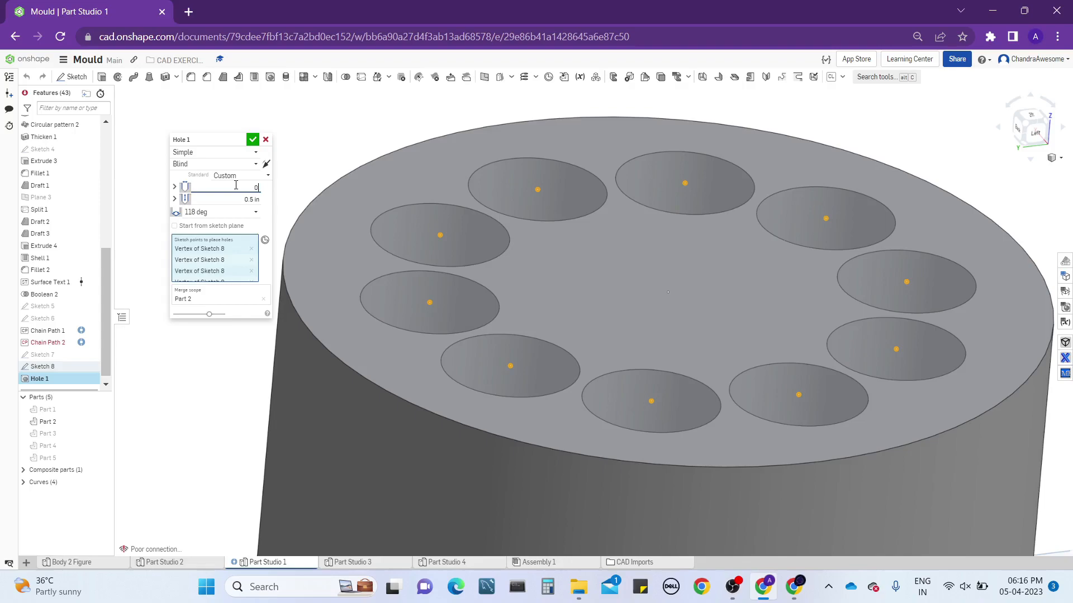
pyautogui.write('.5')
pyautogui.press('Return')
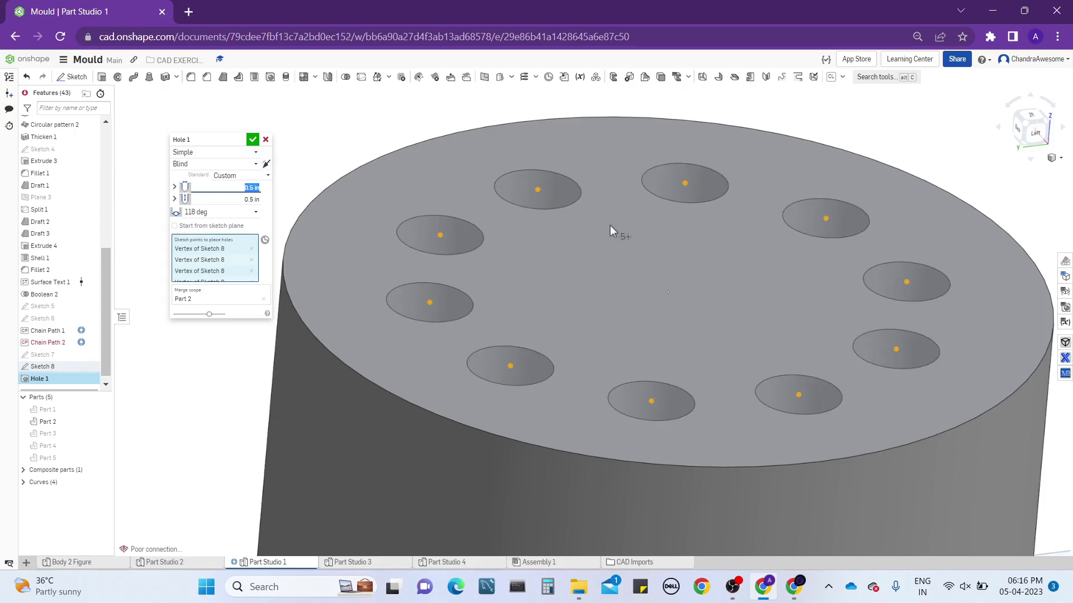
# Keep the hole depth at 0.5 in and accept the edited Hole feature
pyautogui.moveTo(609, 226); pyautogui.dragTo(602, 247, button='right')
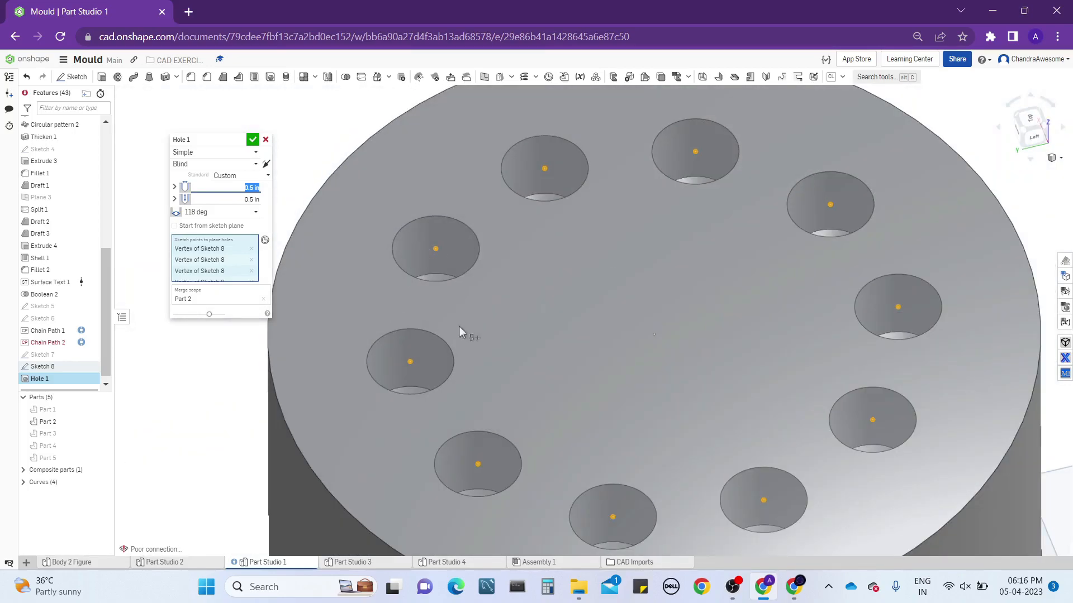
pyautogui.moveTo(459, 327); pyautogui.dragTo(462, 282, button='middle')
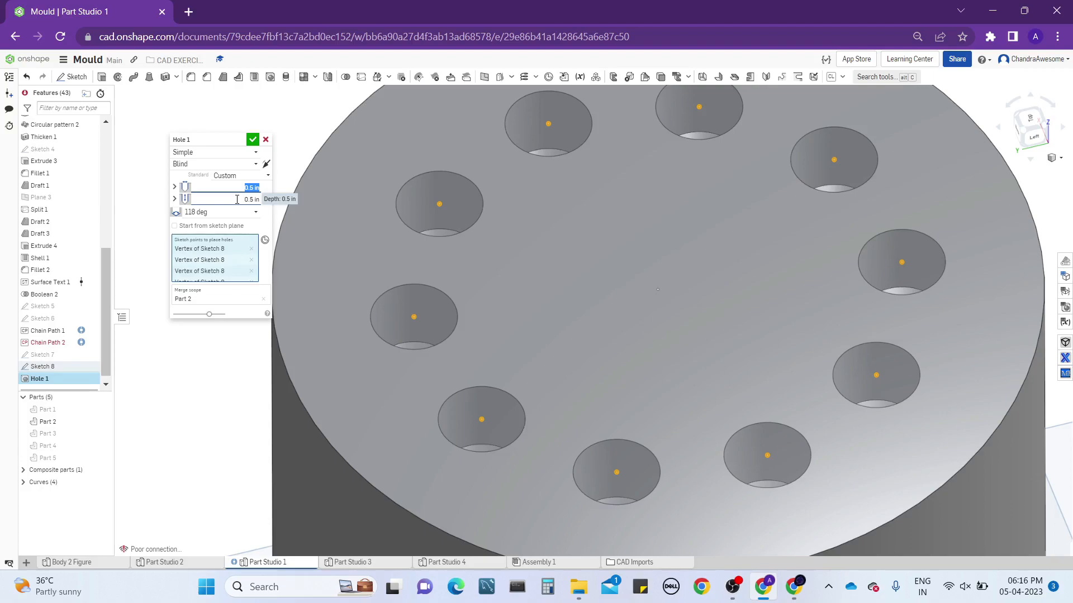
pyautogui.click(237, 199)
pyautogui.press('Return')
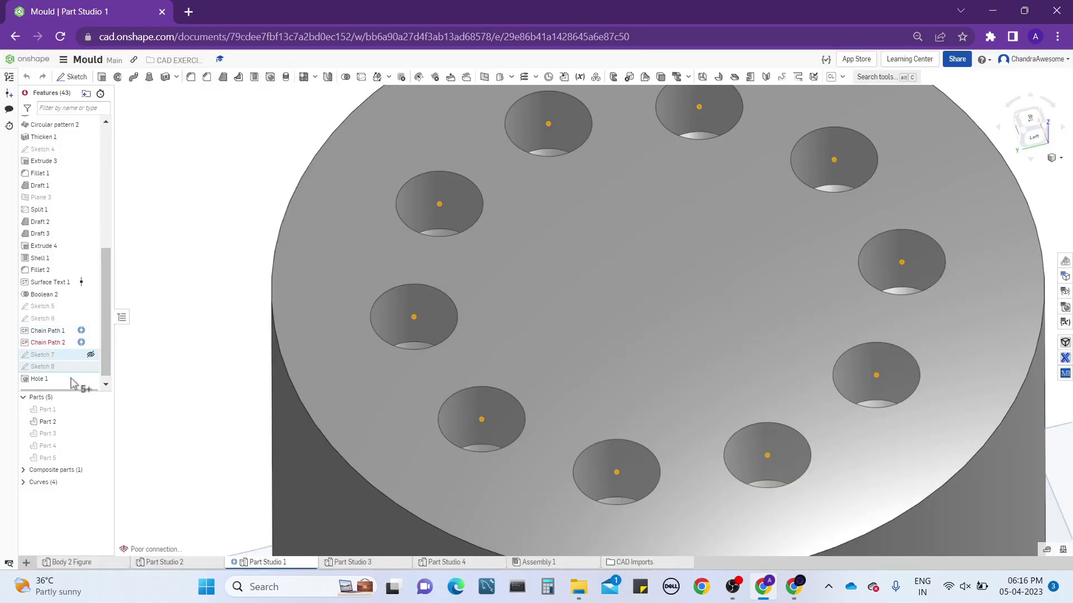
# Reopen the Hole feature for editing and set the depth of the ten holes to 1 in
pyautogui.rightClick(81, 380)
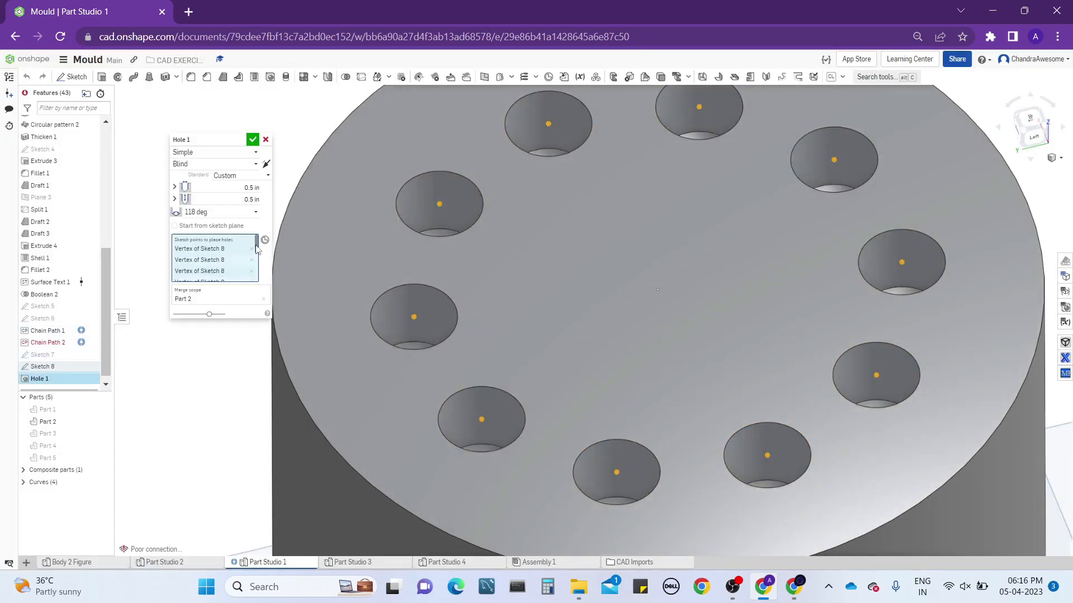
pyautogui.click(243, 199)
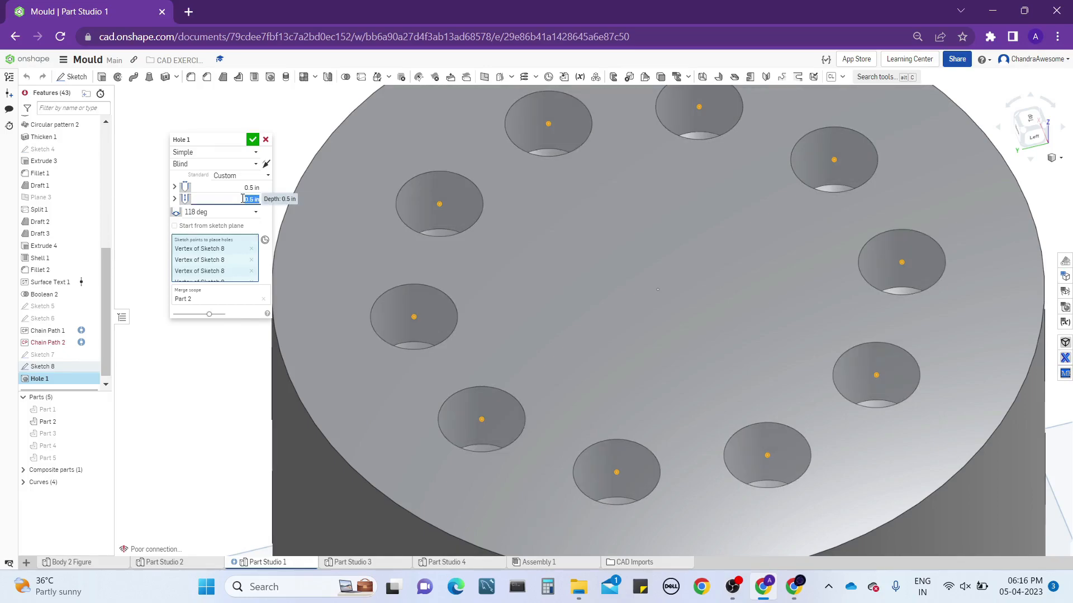
pyautogui.write('1')
pyautogui.press('Return')
# Examine the shape of the hole bottoms up close from several viewing angles
pyautogui.moveTo(557, 285)
pyautogui.mouseDown(button='right')
pyautogui.moveTo(552, 338)
pyautogui.moveTo(561, 298)
pyautogui.mouseUp(button='right')
pyautogui.moveTo(494, 311); pyautogui.dragTo(495, 304, button='middle')
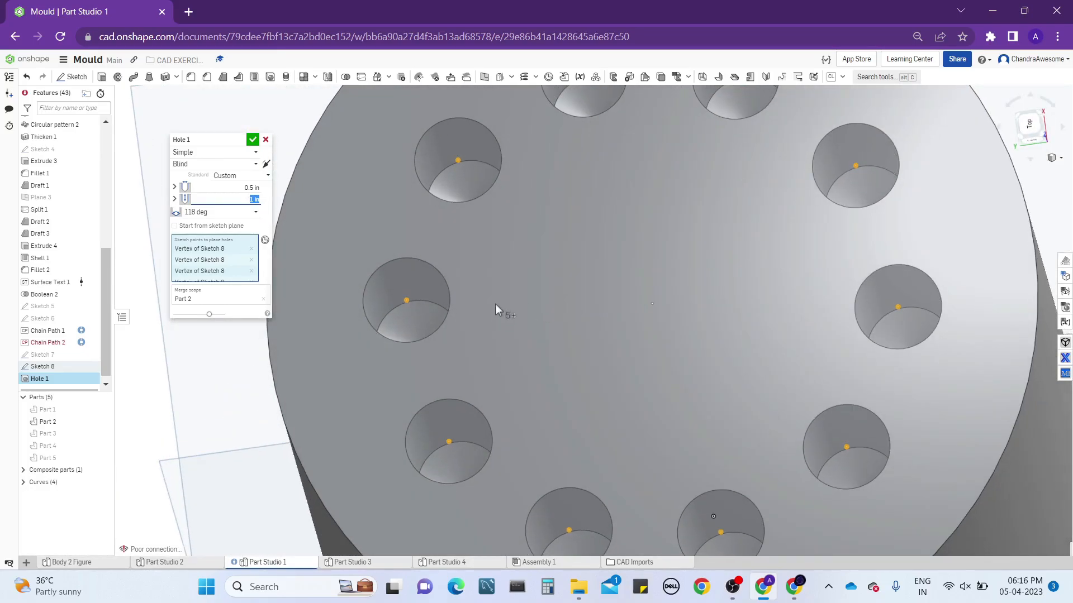
pyautogui.scroll(2, 408, 305)
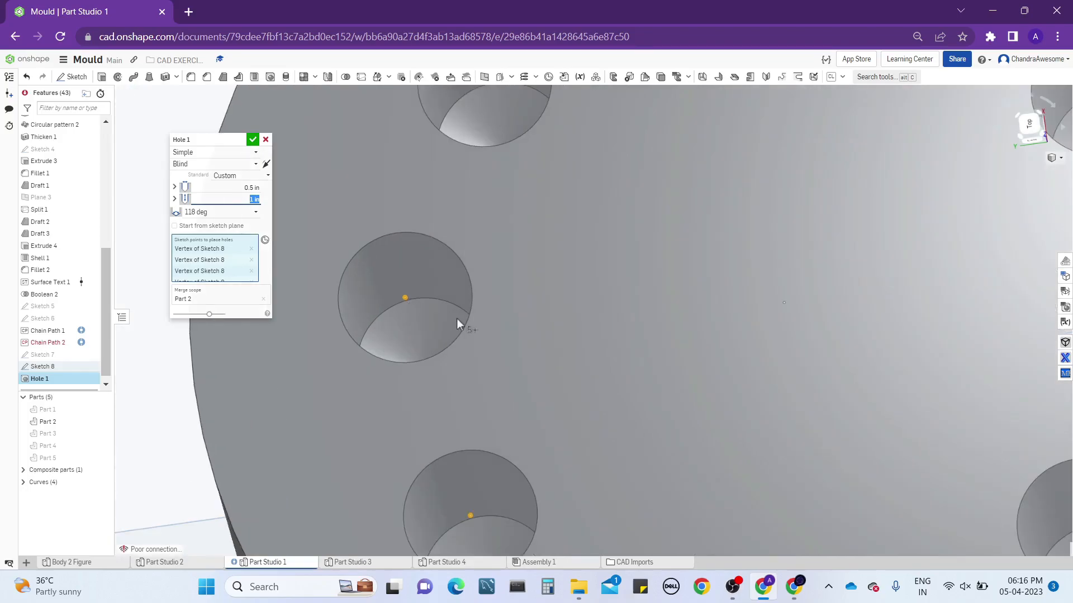
pyautogui.moveTo(457, 319)
pyautogui.mouseDown(button='right')
pyautogui.moveTo(474, 308)
pyautogui.moveTo(455, 319)
pyautogui.mouseUp(button='right')
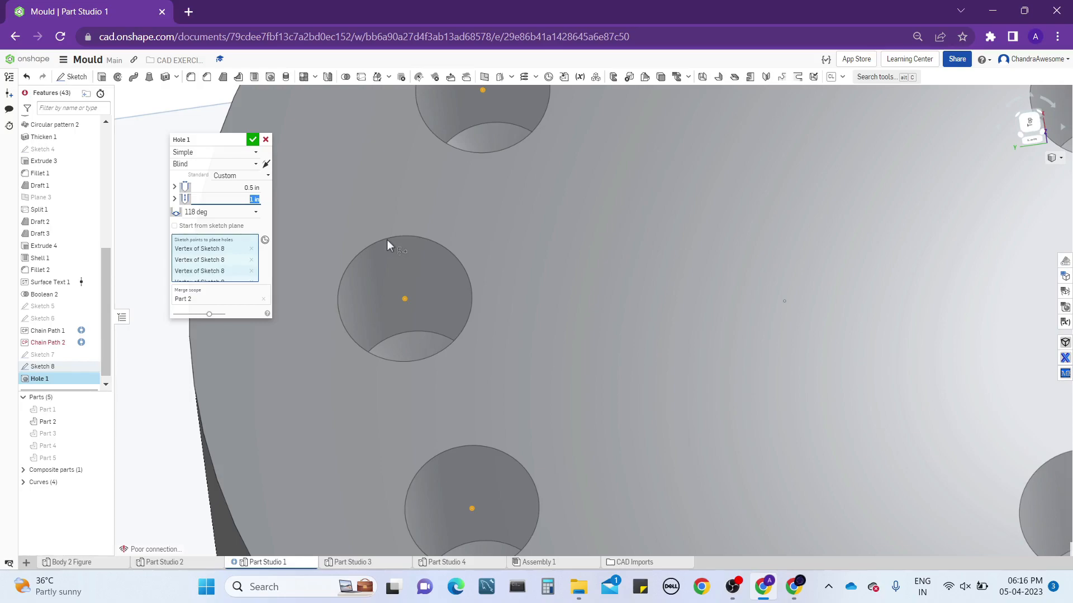
pyautogui.moveTo(394, 240); pyautogui.dragTo(395, 212, button='right')
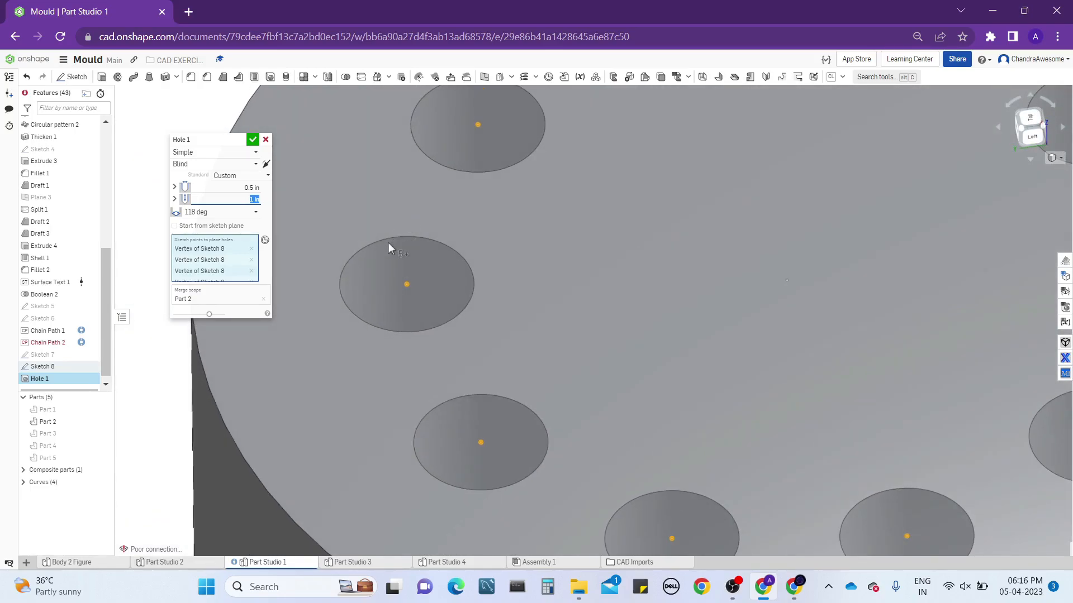
pyautogui.scroll(3, 393, 280)
pyautogui.moveTo(394, 279); pyautogui.dragTo(391, 299, button='right')
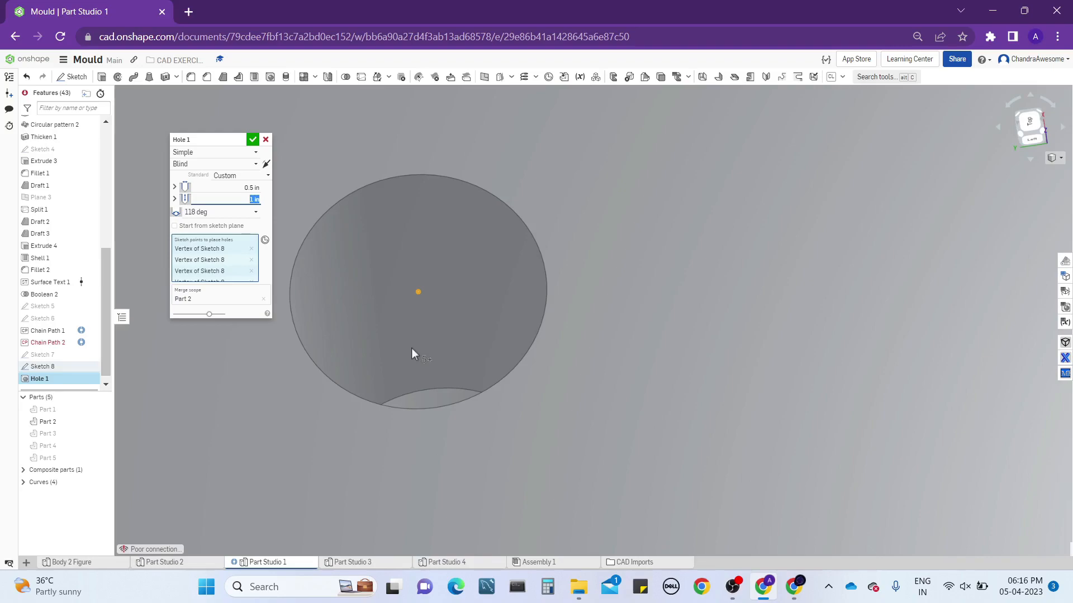
pyautogui.moveTo(411, 347); pyautogui.dragTo(410, 363, button='right')
pyautogui.scroll(-2, 411, 363)
pyautogui.scroll(4, 407, 330)
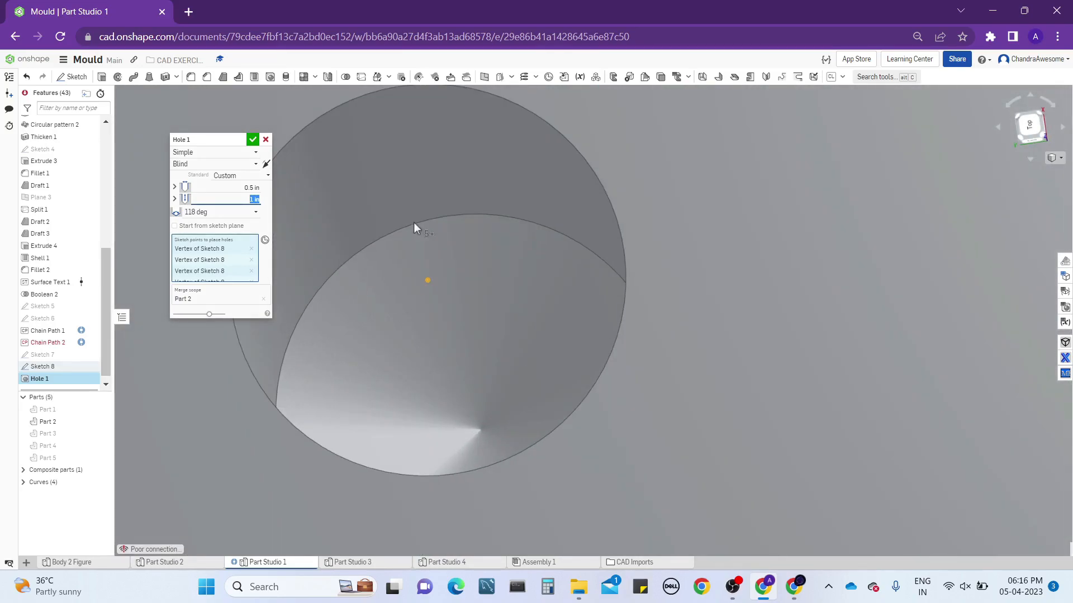
pyautogui.scroll(-4, 544, 294)
pyautogui.moveTo(545, 294); pyautogui.dragTo(547, 257, button='right')
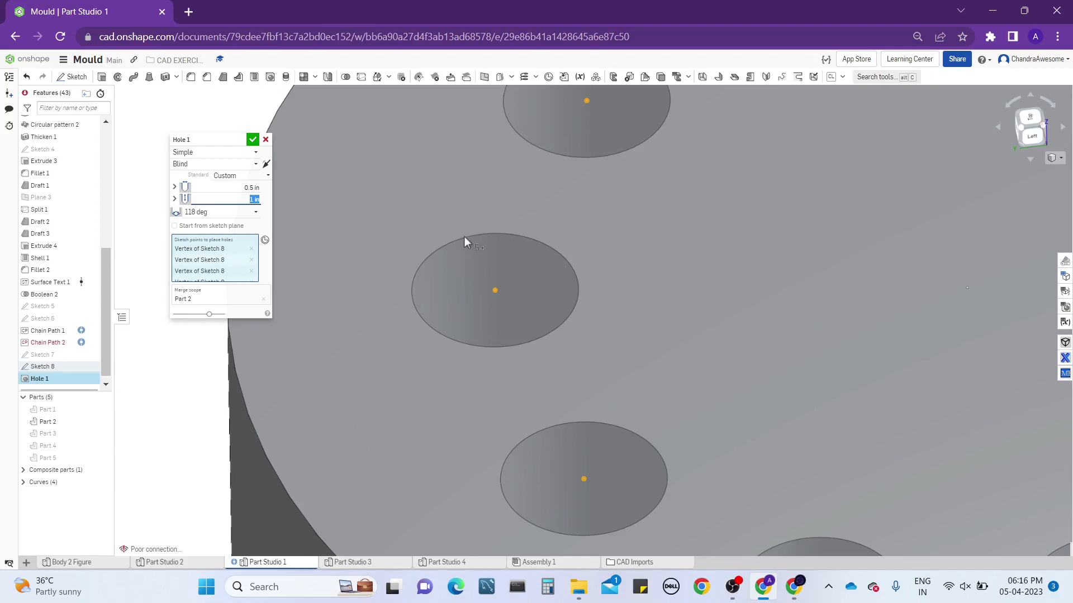
# Set the holes' tip angle to a custom value of 120 deg and accept the edited Hole feature
pyautogui.click(234, 212)
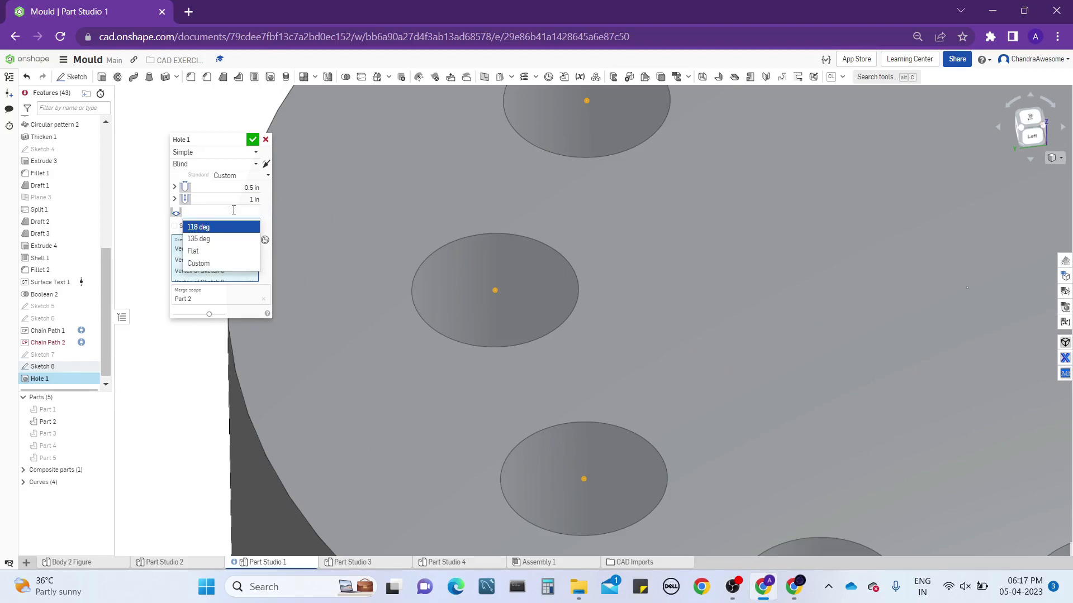
pyautogui.click(242, 268)
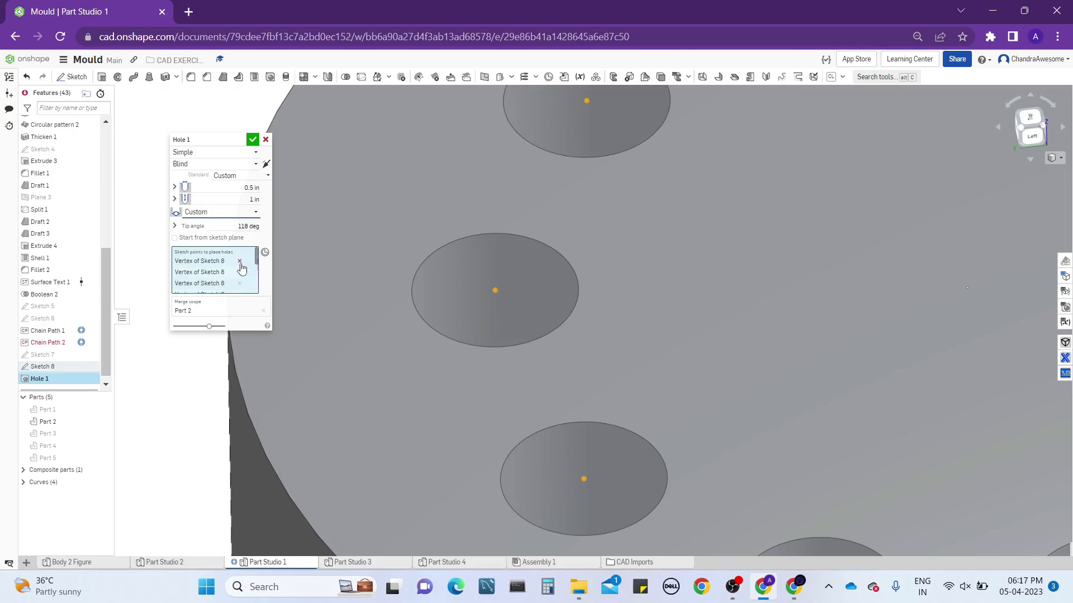
pyautogui.click(235, 226)
pyautogui.write('120')
pyautogui.press('Return')
pyautogui.scroll(-5, 513, 235)
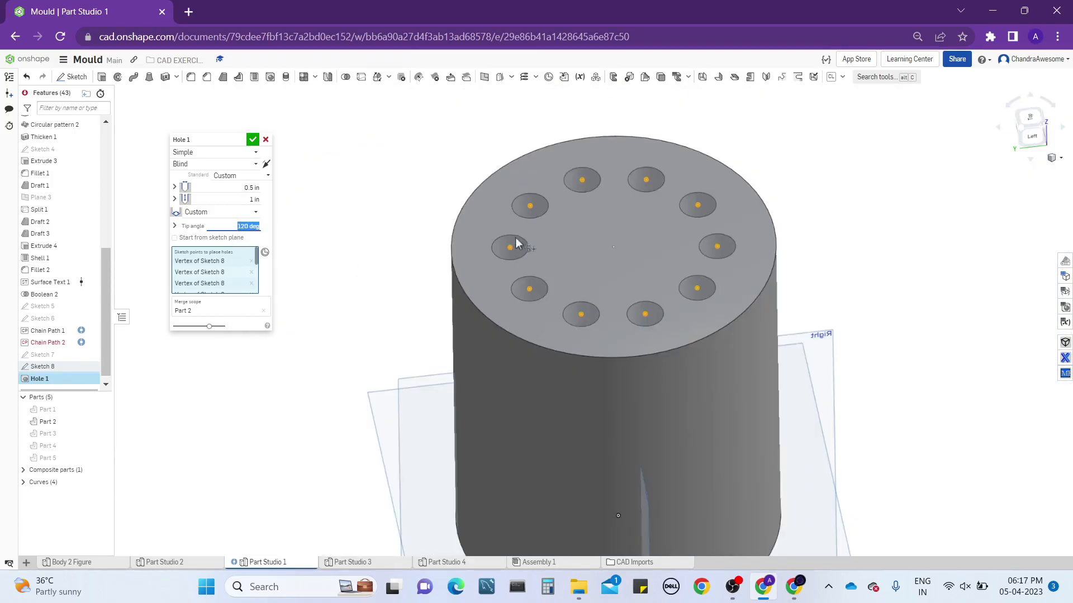
pyautogui.moveTo(513, 236); pyautogui.dragTo(510, 303, button='right')
pyautogui.scroll(3, 524, 253)
pyautogui.moveTo(524, 253); pyautogui.dragTo(522, 229, button='right')
pyautogui.scroll(-5, 525, 212)
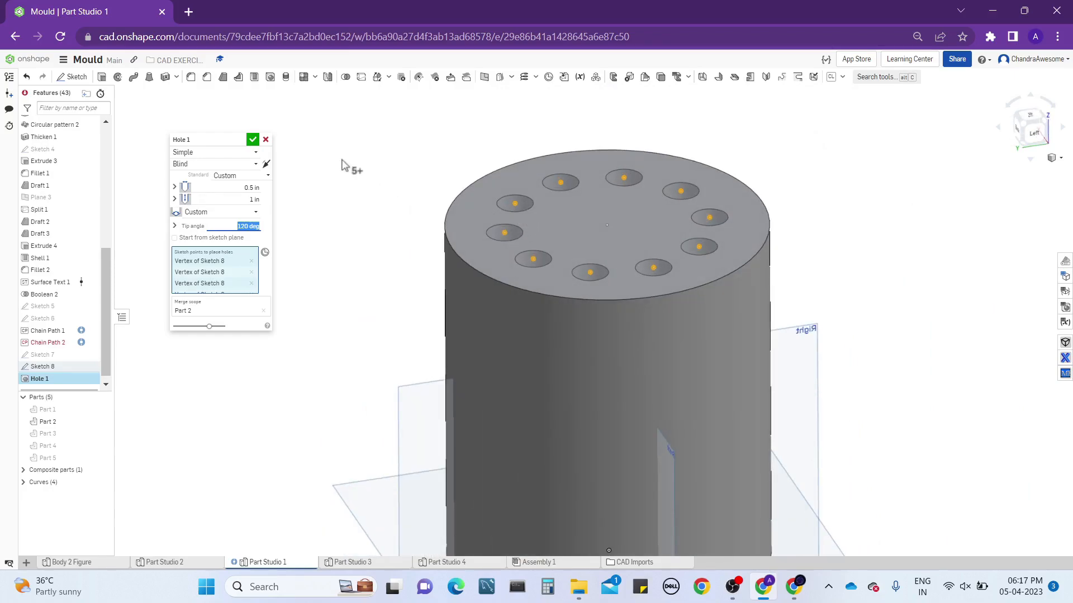
pyautogui.click(253, 139)
# Display the cylinder with hidden edges visible and examine how the holes run inside it
pyautogui.scroll(-3, 254, 139)
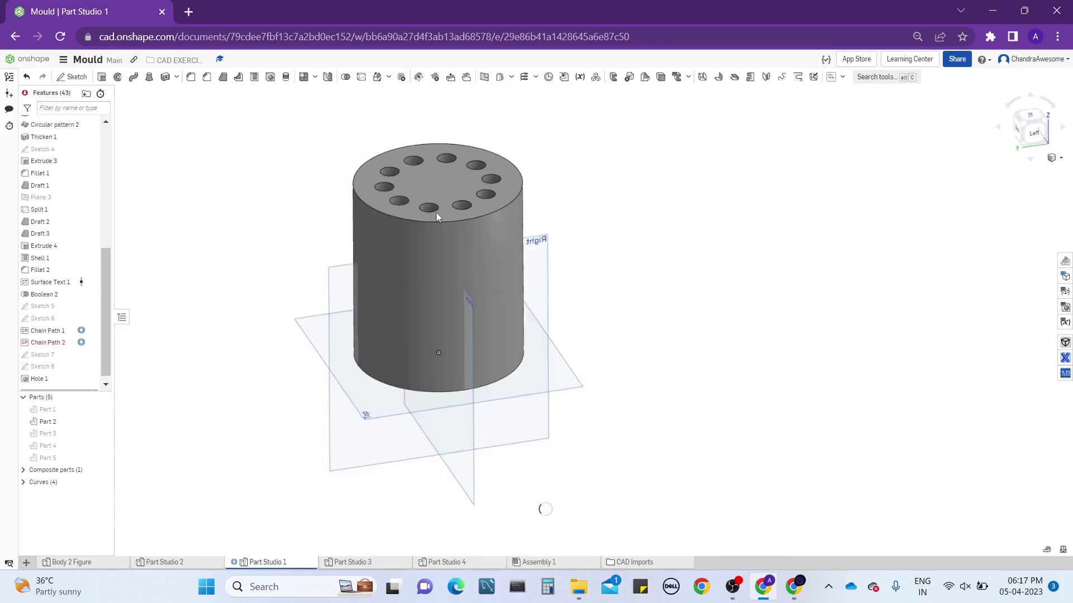
pyautogui.scroll(1, 572, 219)
pyautogui.moveTo(585, 228); pyautogui.dragTo(637, 246, button='middle')
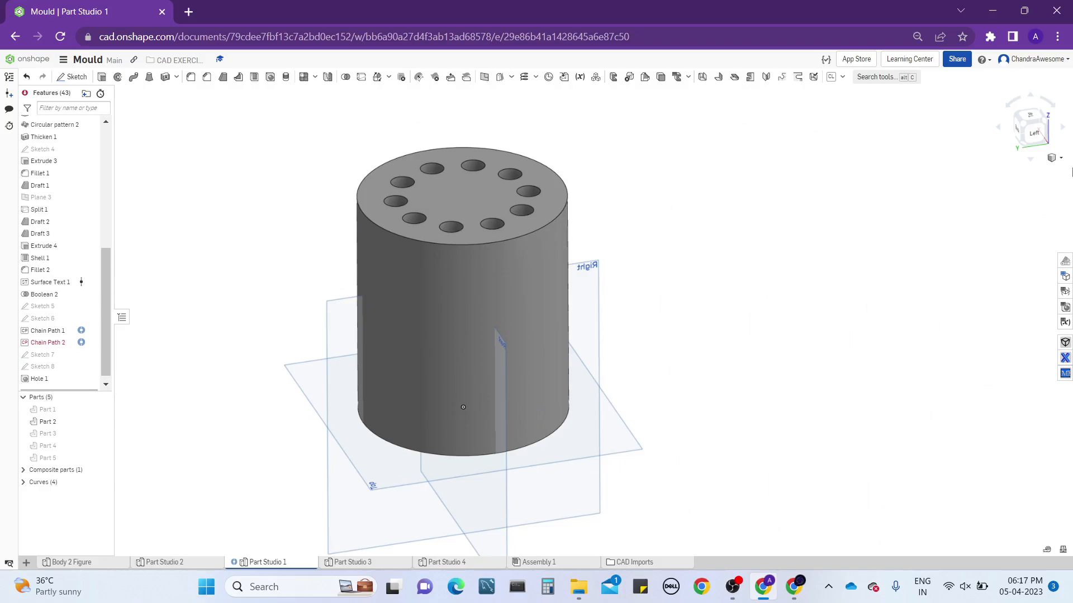
pyautogui.rightClick(1050, 161)
pyautogui.click(1053, 158)
pyautogui.click(1053, 158)
pyautogui.moveTo(1018, 317)
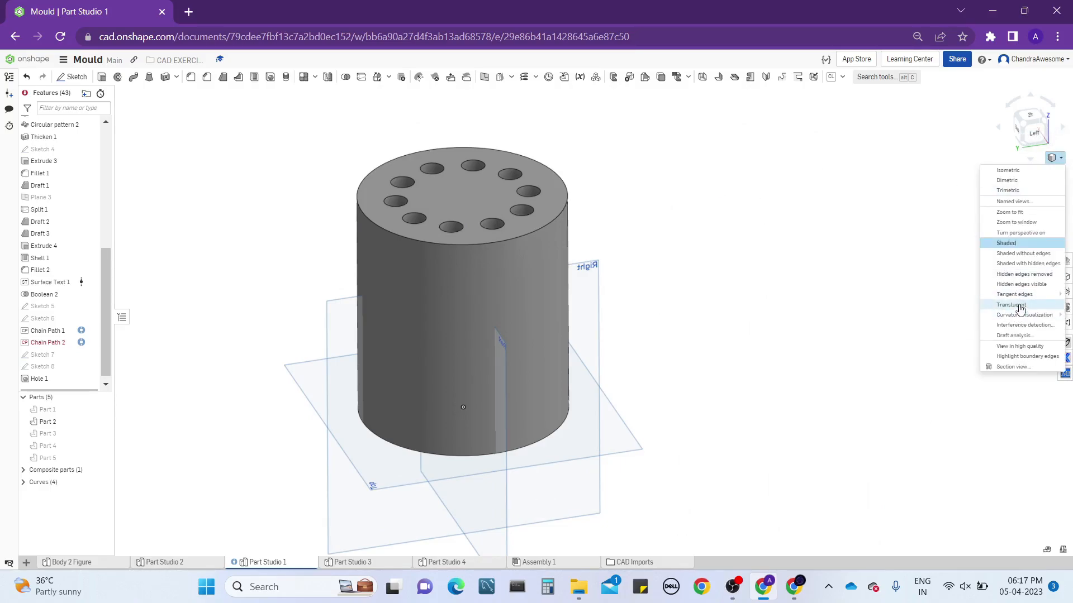
pyautogui.click(1041, 284)
pyautogui.scroll(-1, 534, 248)
pyautogui.scroll(5, 407, 242)
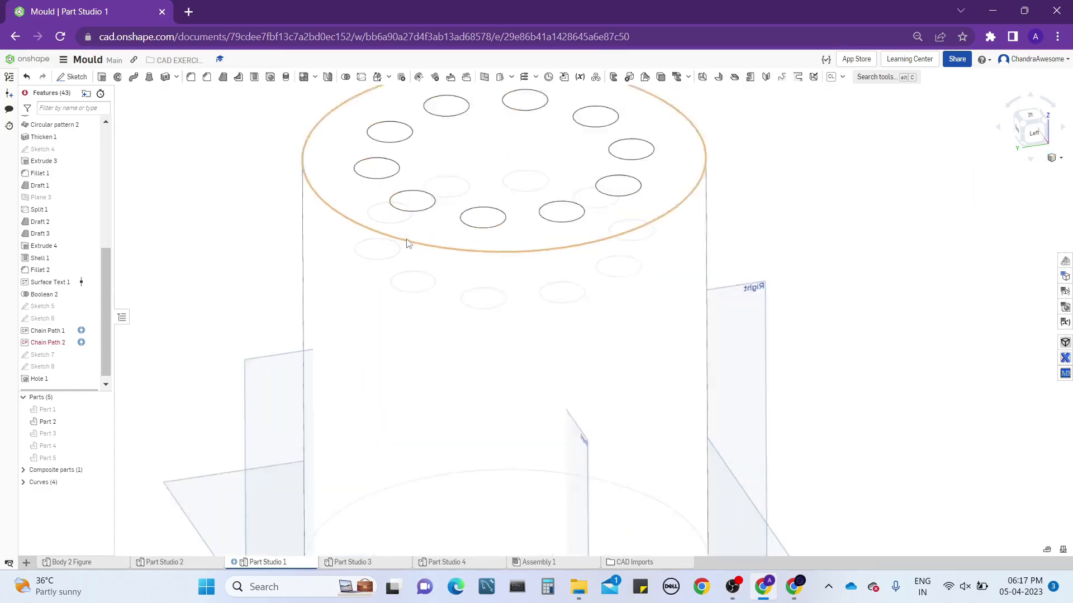
pyautogui.scroll(-3, 427, 216)
pyautogui.moveTo(425, 243); pyautogui.dragTo(426, 254, button='right')
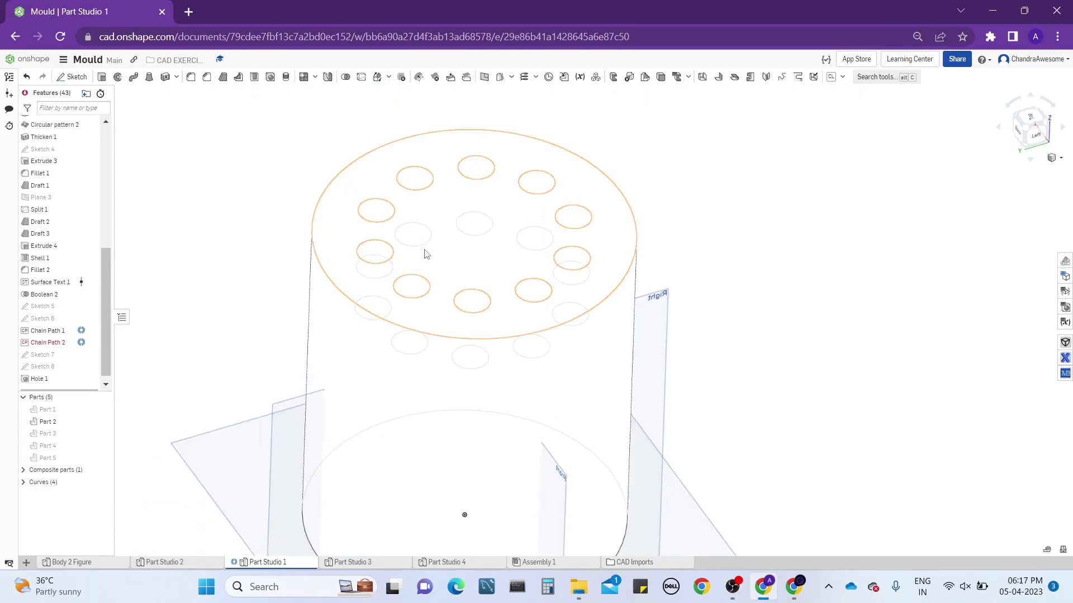
# Return the model display to the Shaded style
pyautogui.click(1052, 160)
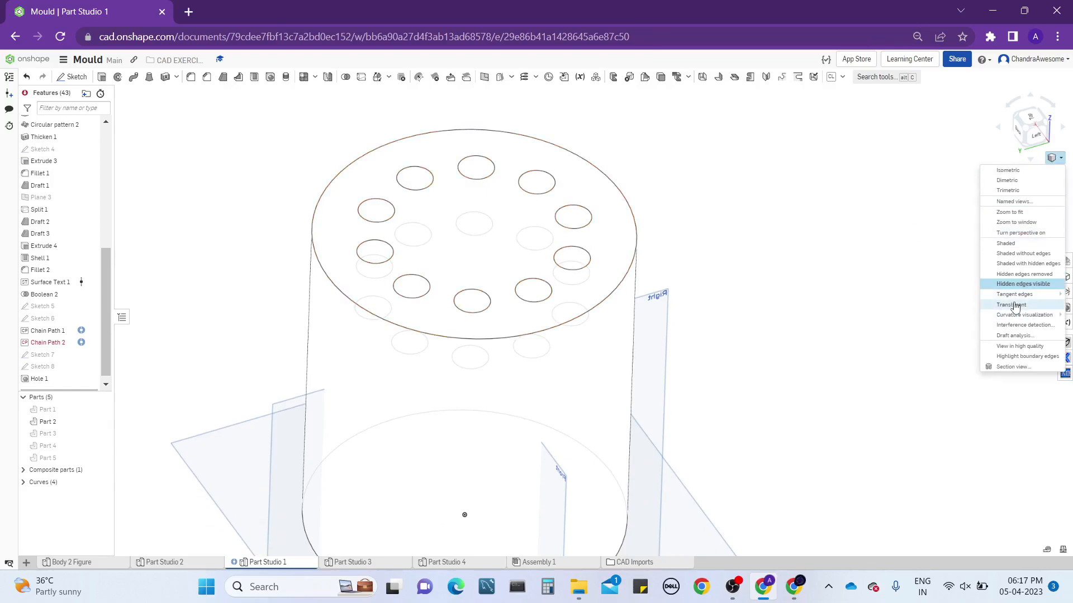
pyautogui.moveTo(1021, 301)
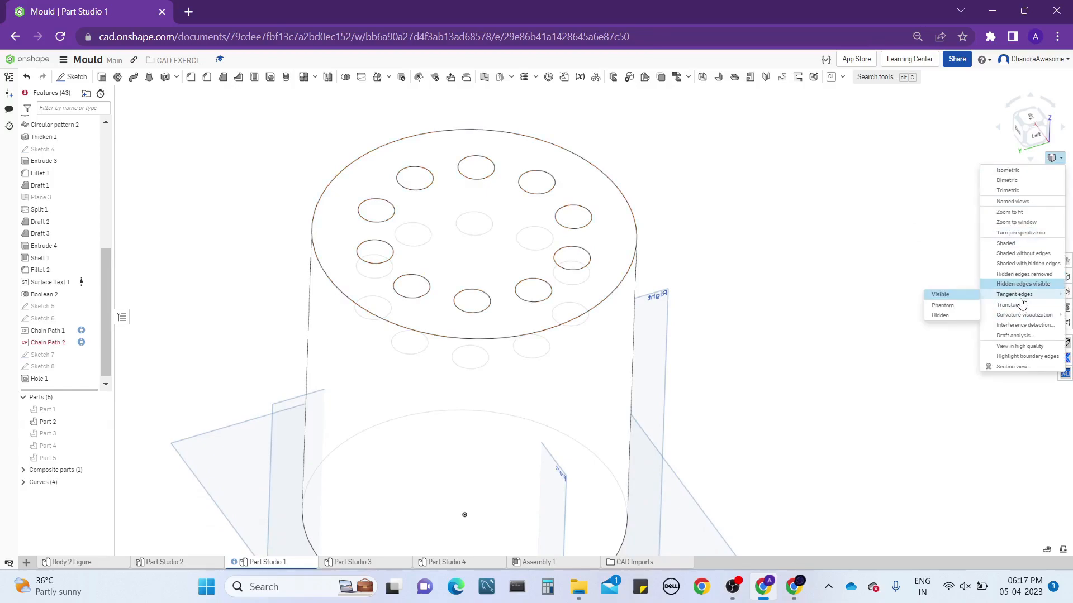
pyautogui.click(1023, 244)
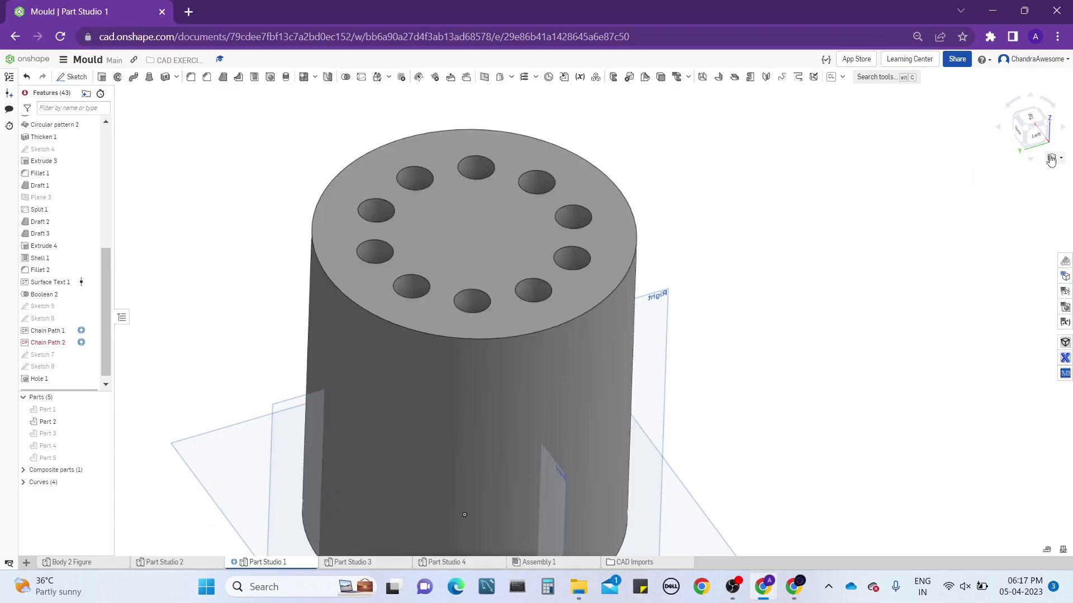
# Create a section view of the cylinder along the Right plane, check the cut holes and accept it
pyautogui.click(1051, 160)
pyautogui.click(1007, 364)
pyautogui.scroll(-2, 893, 295)
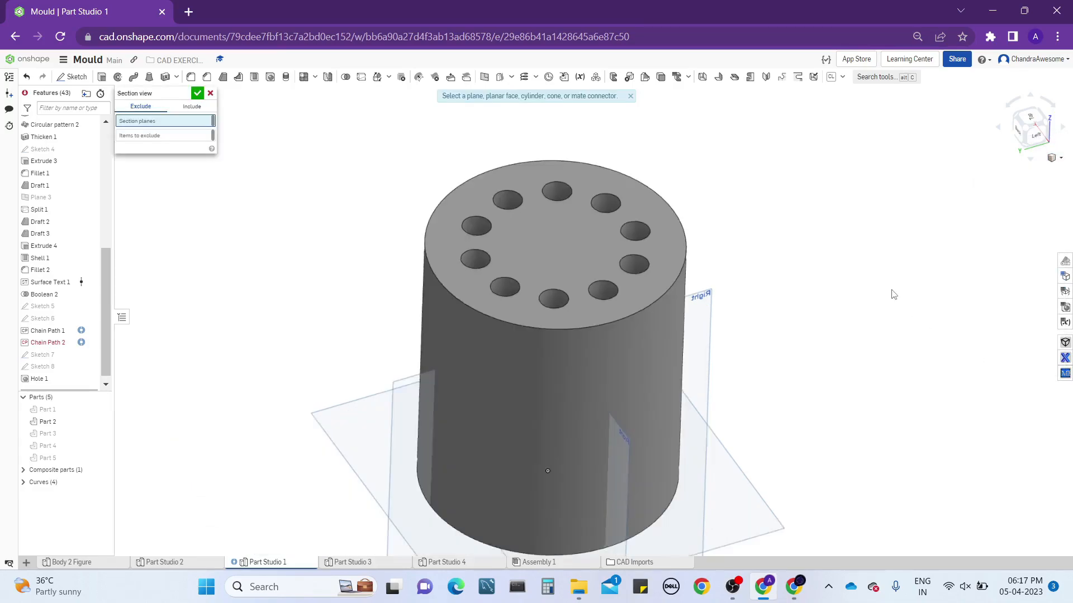
pyautogui.click(743, 331)
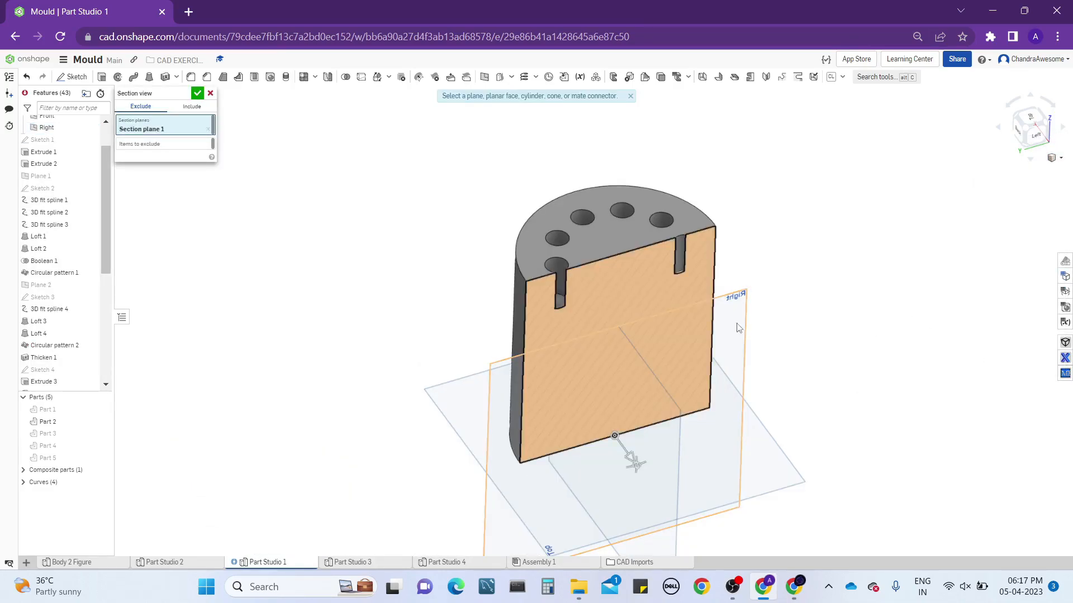
pyautogui.scroll(4, 564, 260)
pyautogui.moveTo(603, 293); pyautogui.dragTo(561, 278, button='right')
pyautogui.scroll(5, 555, 284)
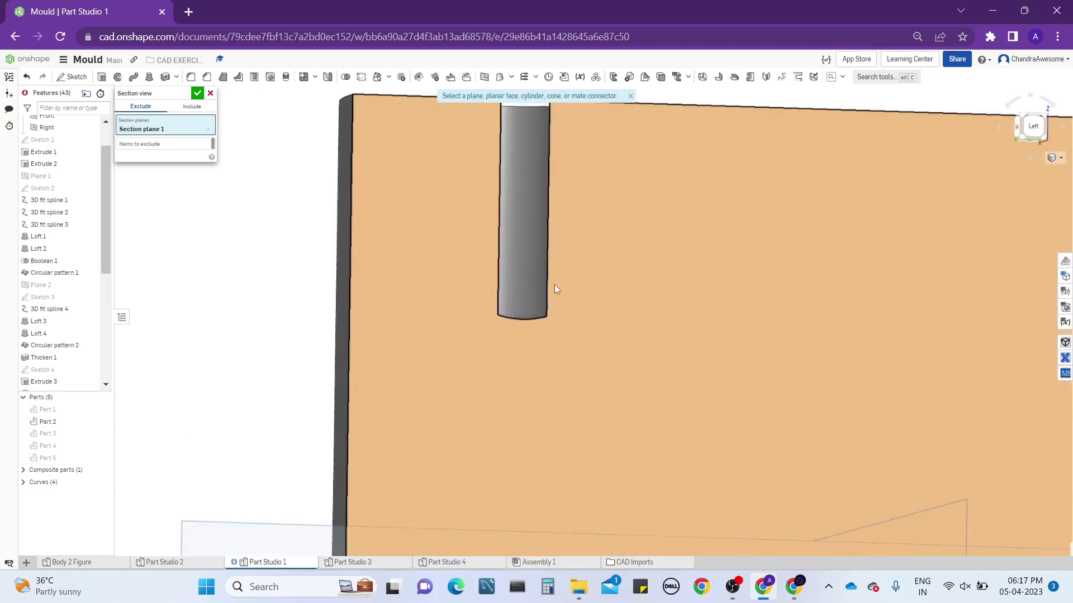
pyautogui.scroll(-5, 555, 288)
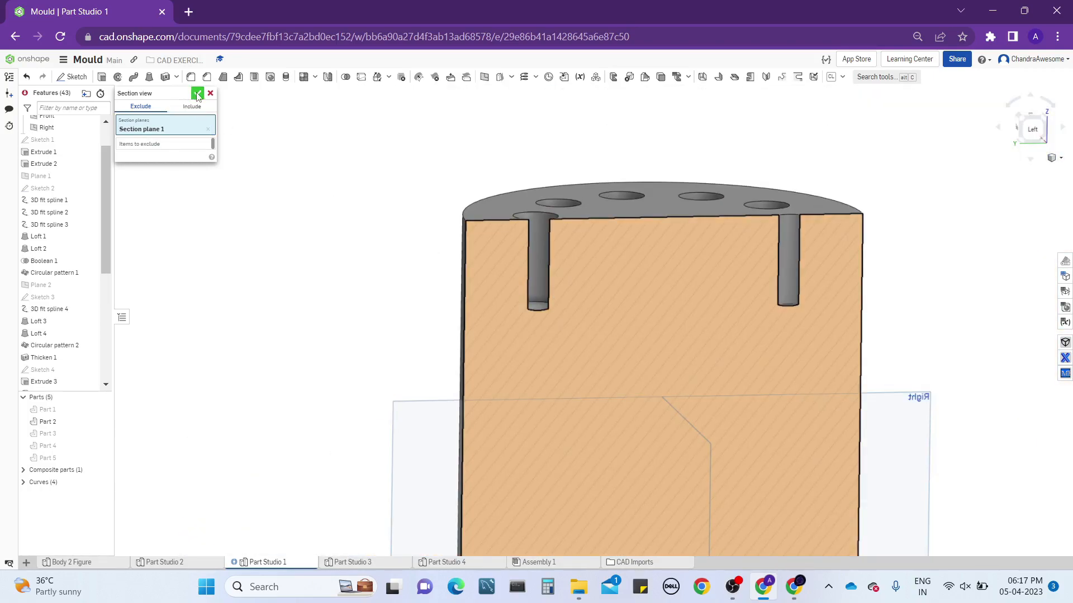
pyautogui.click(197, 94)
pyautogui.scroll(3, 700, 264)
pyautogui.scroll(-3, 562, 253)
pyautogui.moveTo(568, 247); pyautogui.dragTo(569, 265, button='right')
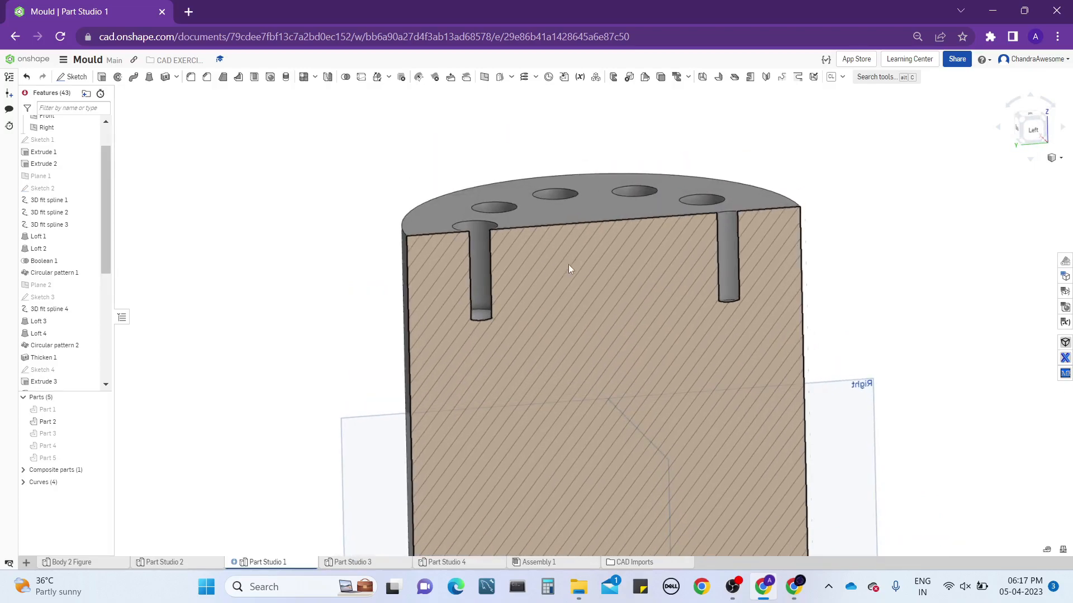
pyautogui.scroll(3, 568, 269)
# Reopen the Hole feature and set the custom tip angle to 150 deg, checking the hole tip in the section
pyautogui.scroll(-5, 89, 380)
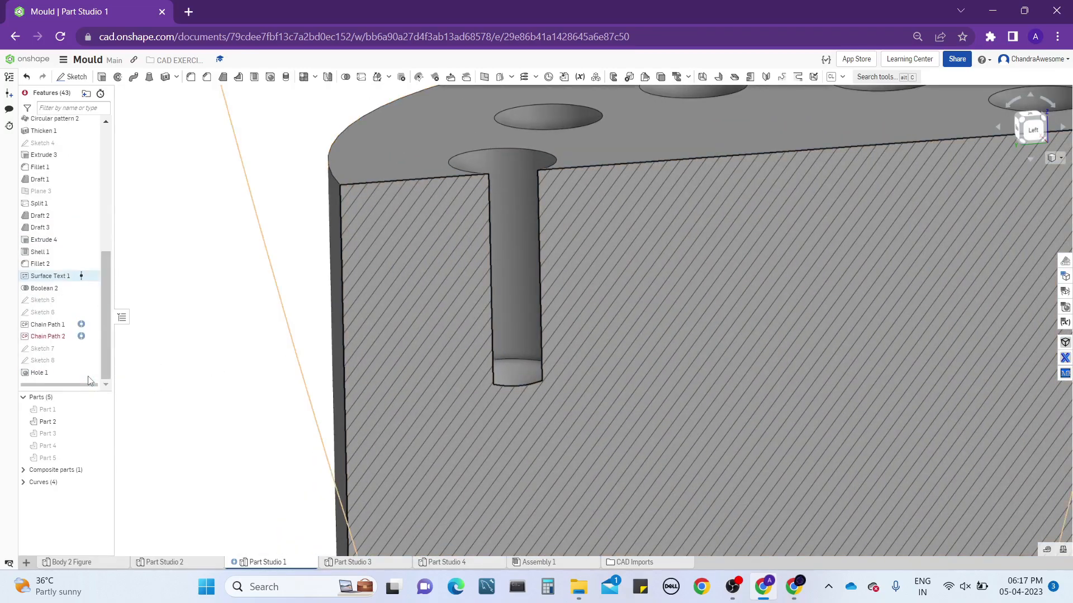
pyautogui.rightClick(80, 378)
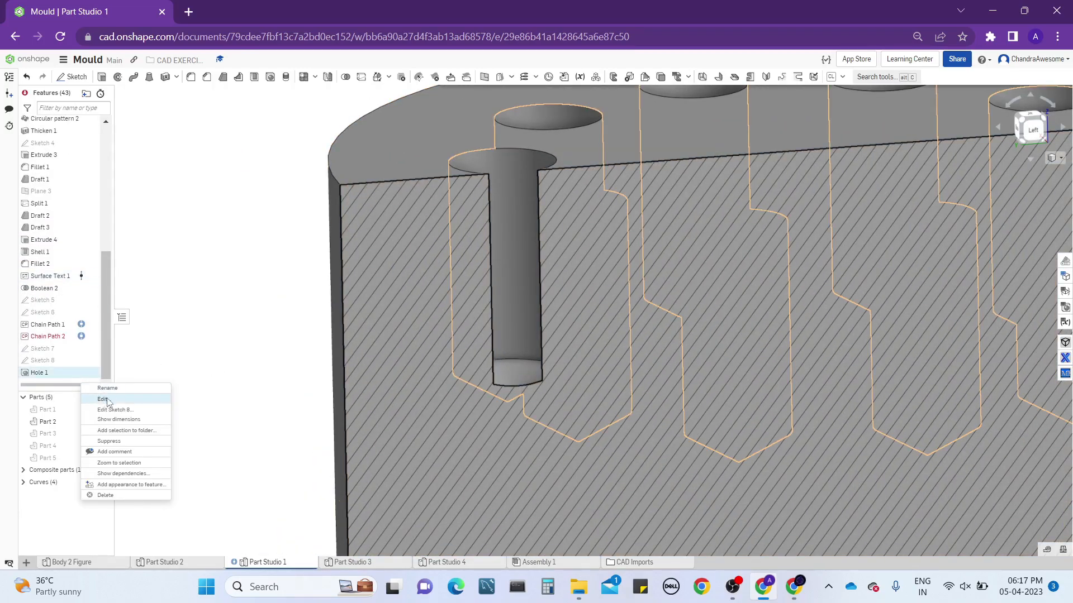
pyautogui.click(104, 400)
pyautogui.click(235, 227)
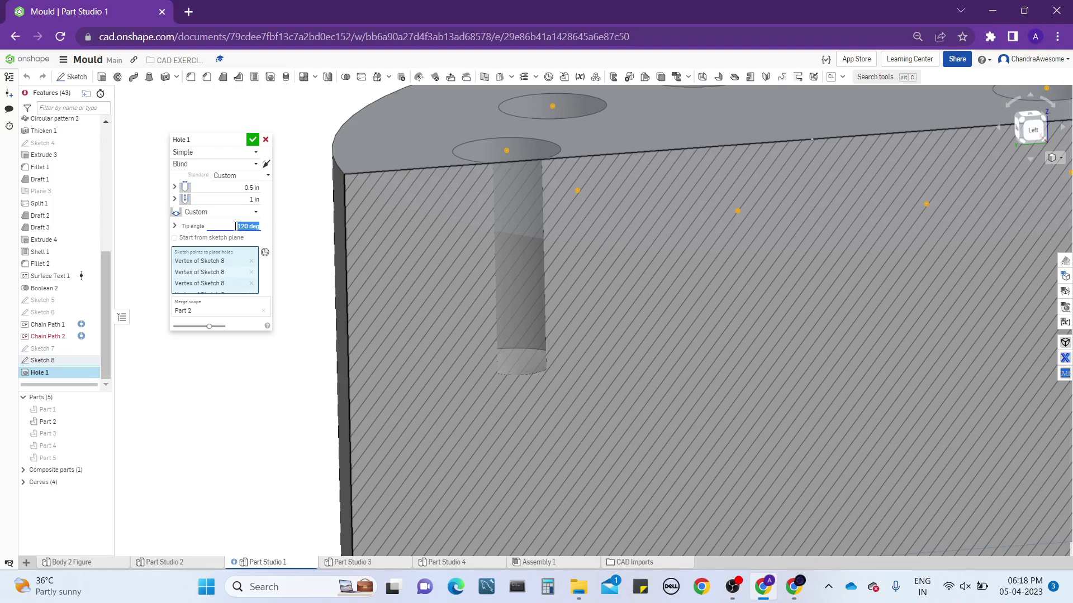
pyautogui.write('150')
pyautogui.press('Return')
pyautogui.scroll(5, 533, 400)
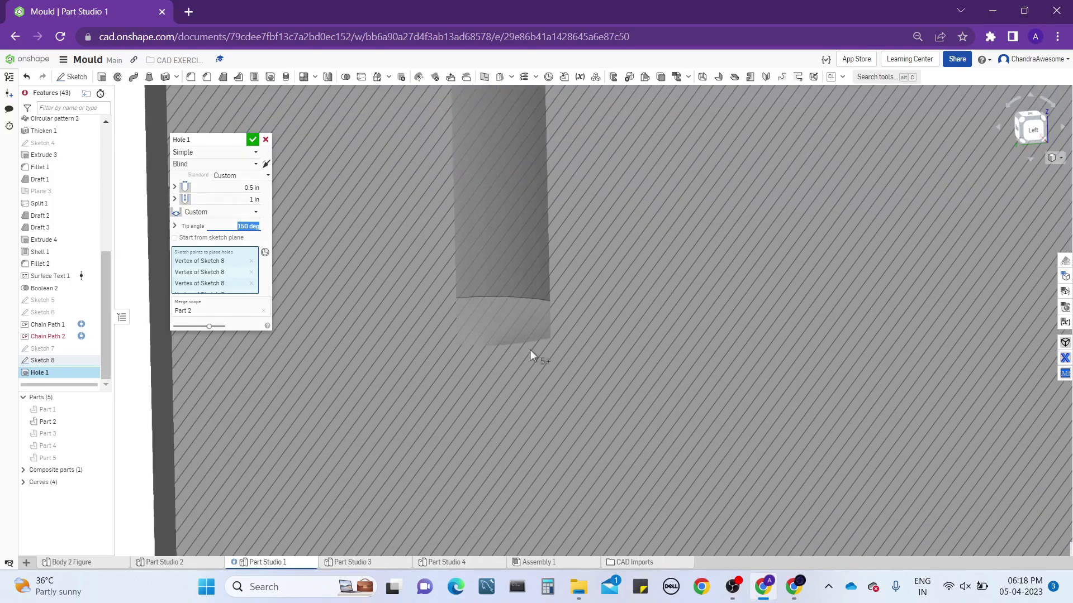
pyautogui.moveTo(530, 350); pyautogui.dragTo(534, 372, button='right')
pyautogui.scroll(-3, 535, 374)
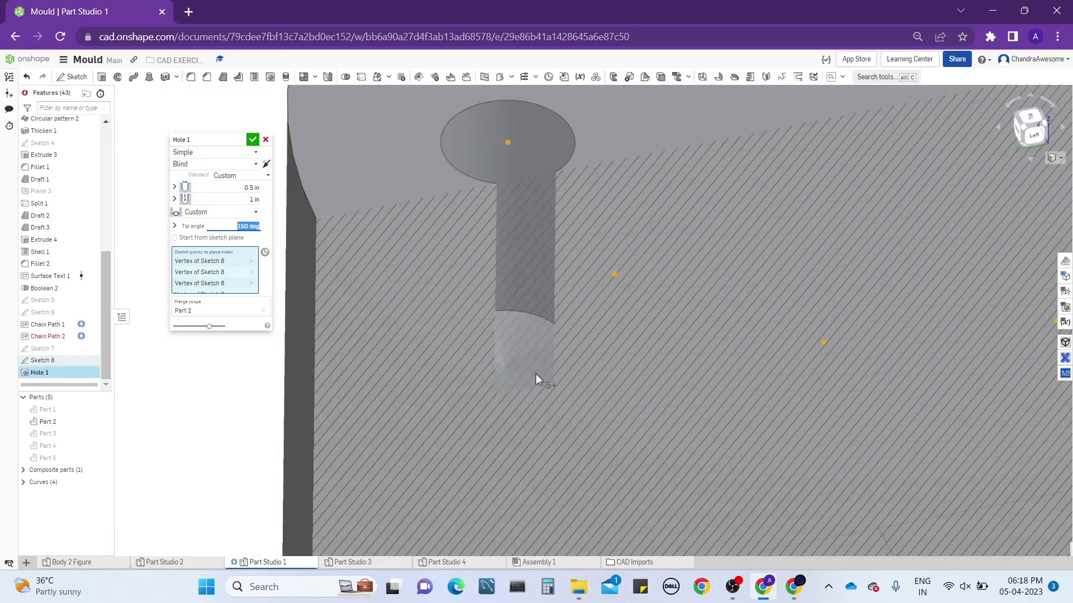
pyautogui.moveTo(548, 289)
pyautogui.mouseDown(button='right')
pyautogui.moveTo(531, 276)
pyautogui.moveTo(532, 304)
pyautogui.mouseUp(button='right')
pyautogui.scroll(-4, 521, 324)
pyautogui.scroll(4, 366, 286)
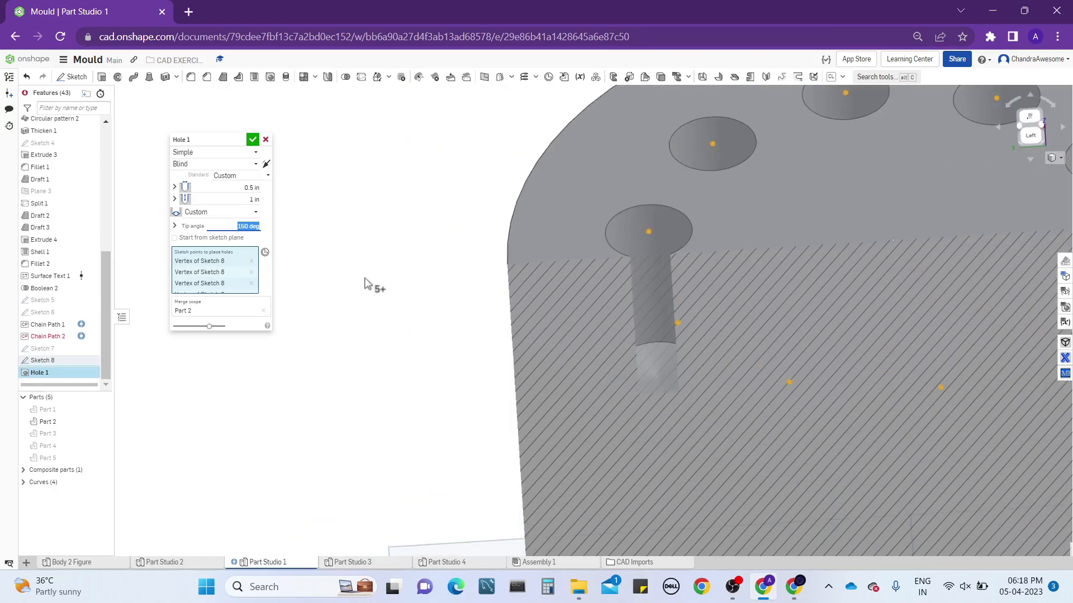
# Examine the precision and tolerance options for the holes' tip angle
pyautogui.click(175, 225)
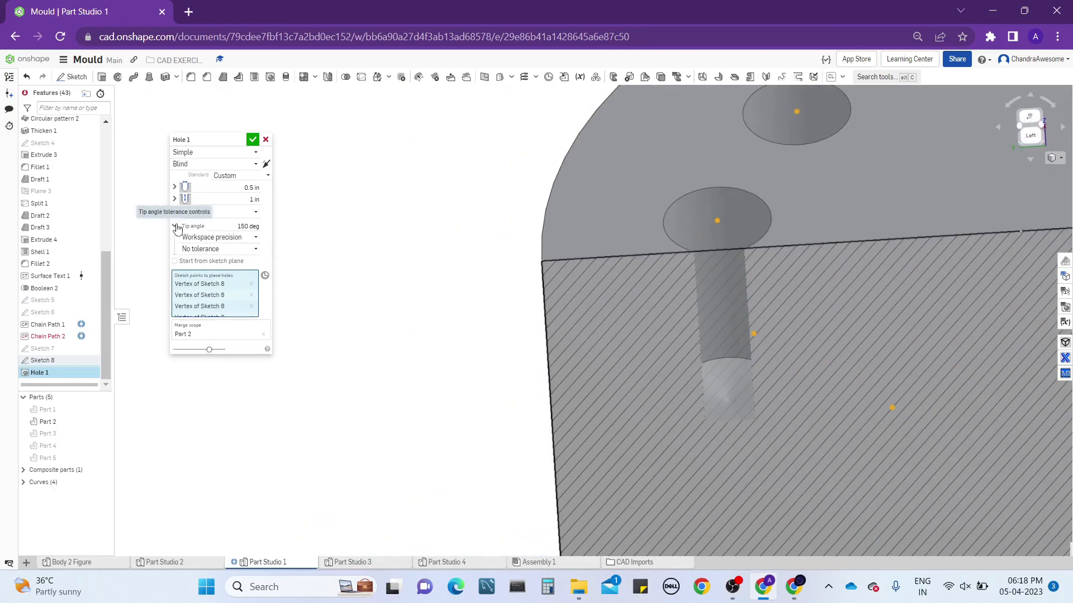
pyautogui.scroll(-4, 399, 287)
pyautogui.moveTo(420, 307); pyautogui.dragTo(400, 302, button='middle')
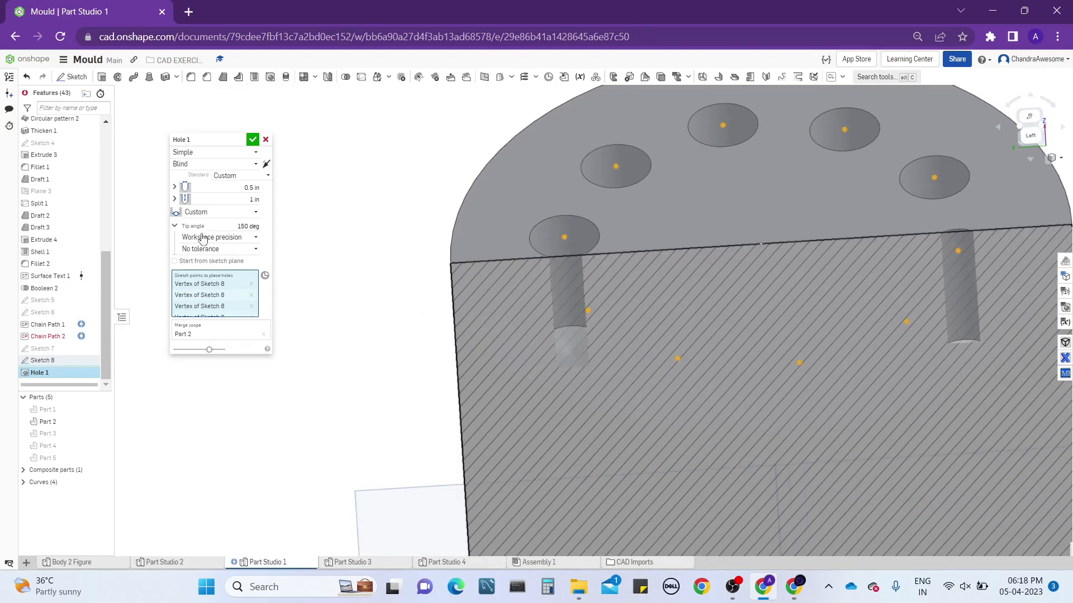
pyautogui.click(174, 225)
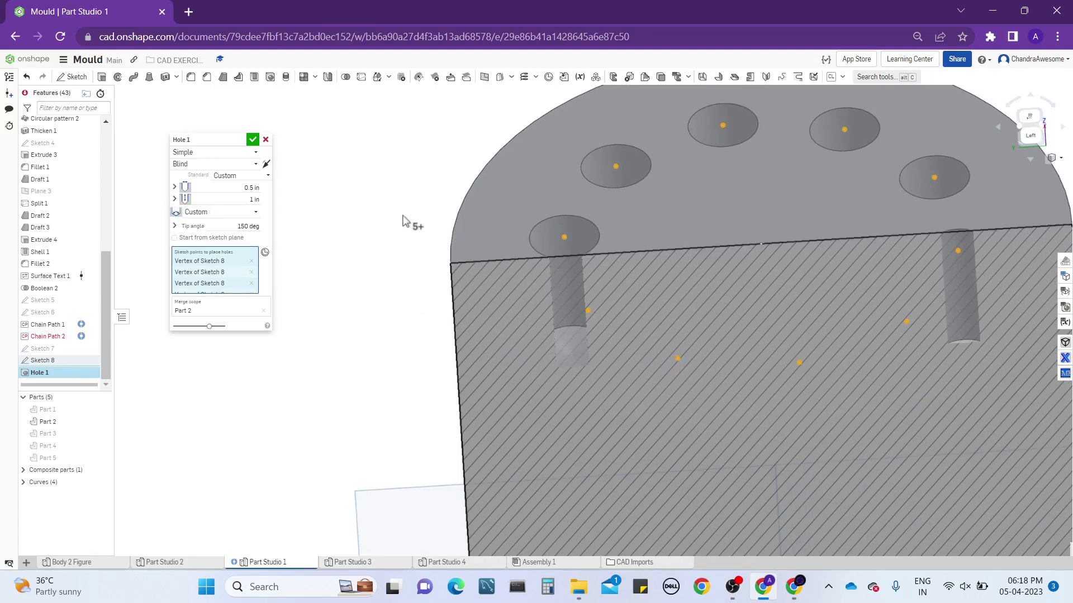
# Set the holes' custom tip angle to 90 deg and check the hole tip in the section
pyautogui.scroll(5, 587, 494)
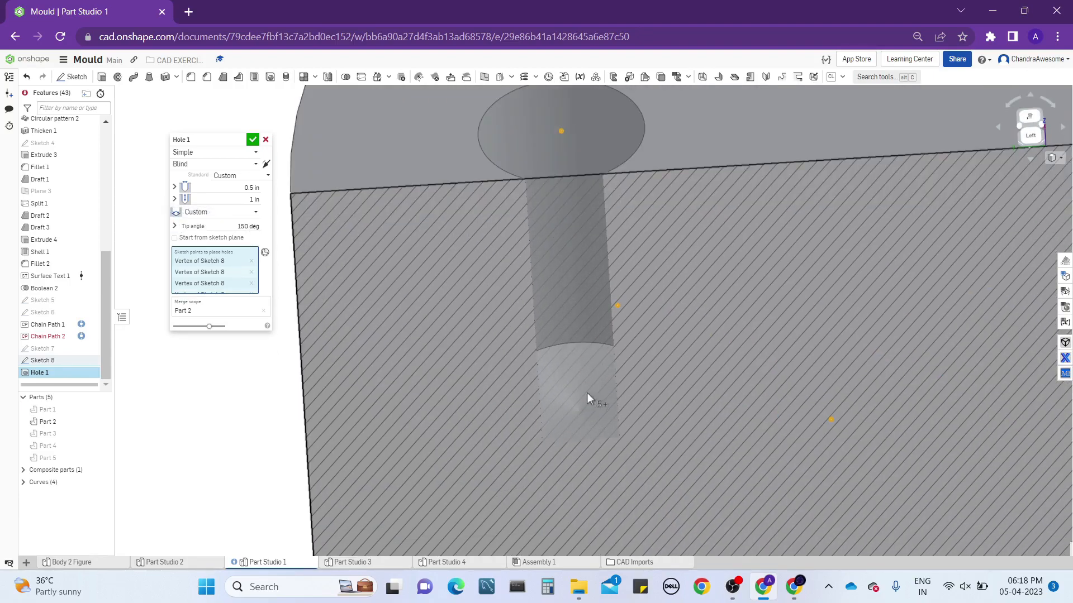
pyautogui.scroll(-6, 538, 337)
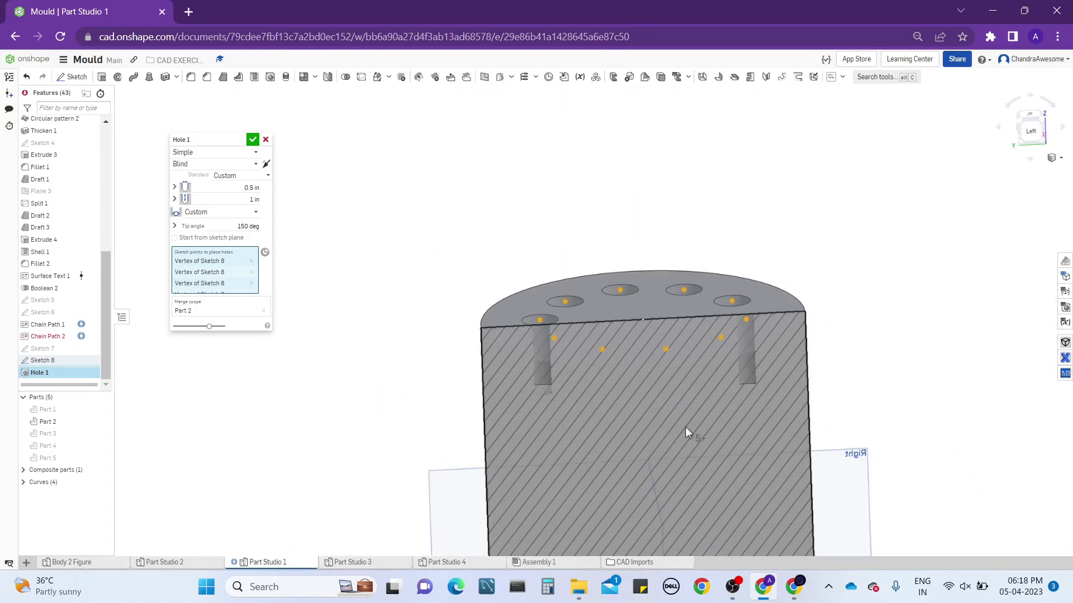
pyautogui.scroll(4, 613, 400)
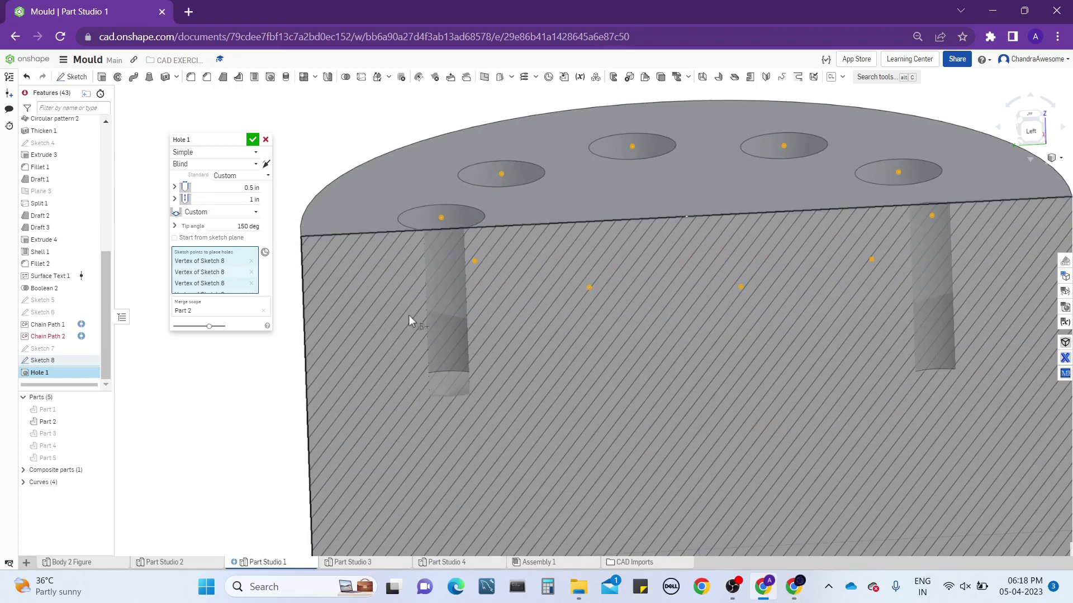
pyautogui.moveTo(408, 315); pyautogui.dragTo(478, 281, button='middle')
pyautogui.click(237, 226)
pyautogui.write('90')
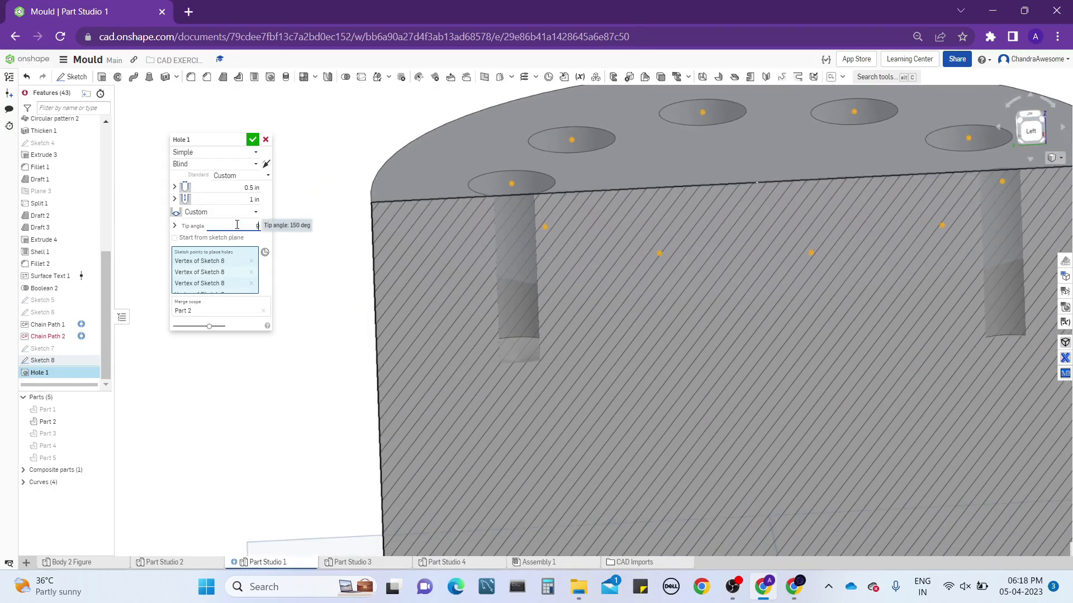
pyautogui.press('Return')
pyautogui.scroll(6, 537, 357)
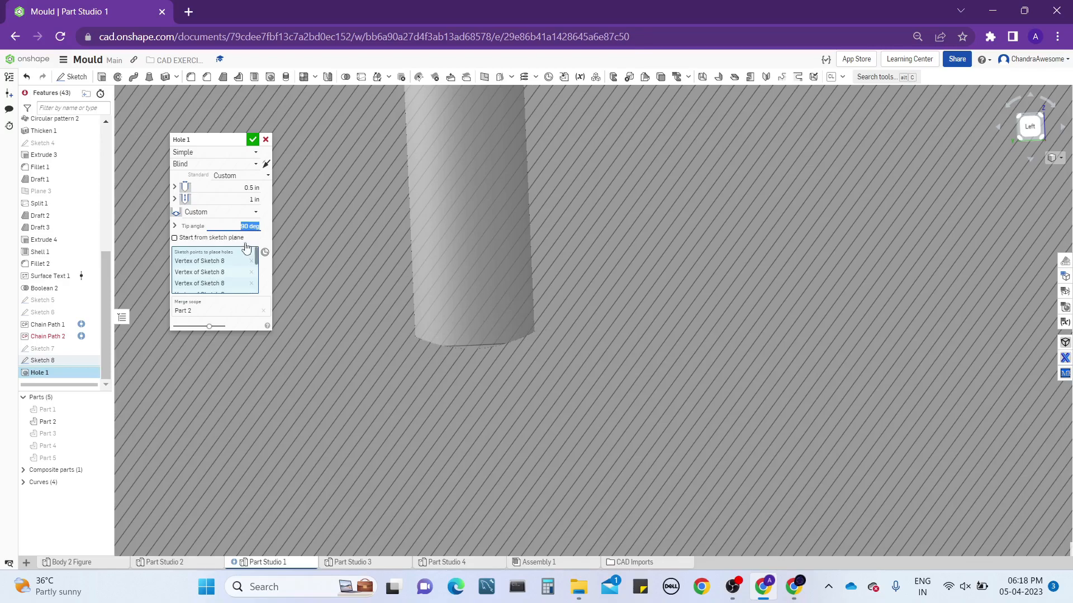
pyautogui.scroll(-5, 651, 345)
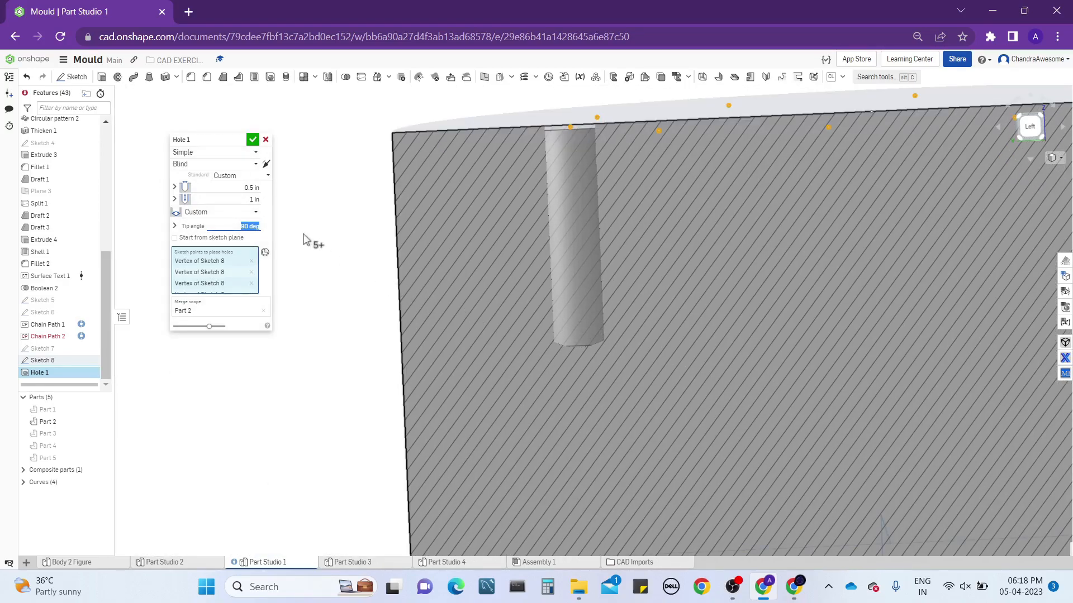
# Set the holes' tip angle to 45 deg, check the hole tip in the section and accept the Hole feature
pyautogui.write('45')
pyautogui.press('Return')
pyautogui.scroll(5, 581, 351)
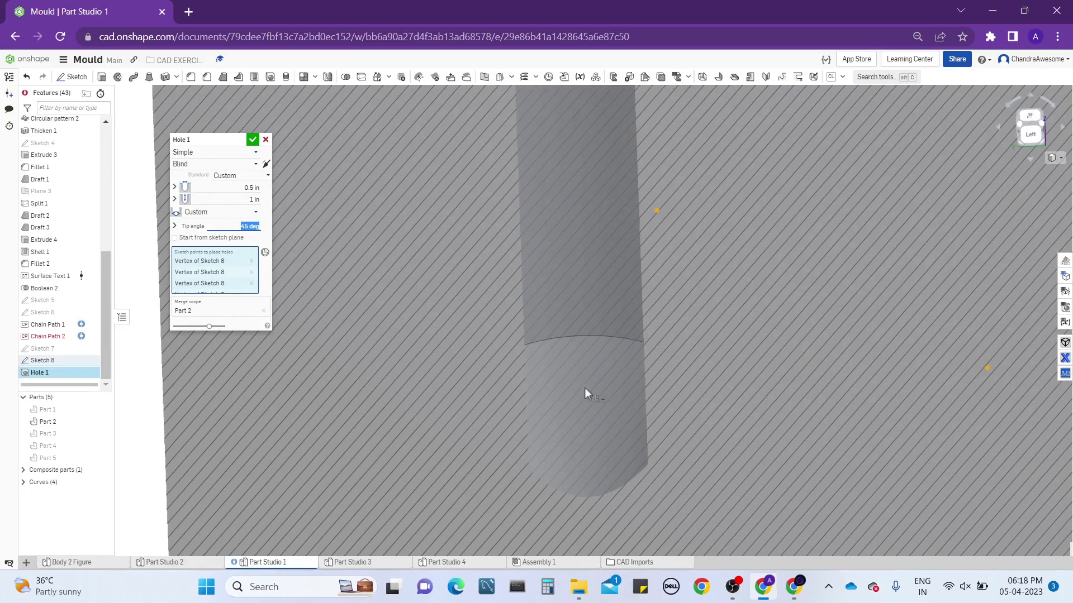
pyautogui.scroll(-5, 585, 383)
pyautogui.moveTo(585, 383); pyautogui.dragTo(585, 448, button='right')
pyautogui.moveTo(581, 252)
pyautogui.mouseDown(button='right')
pyautogui.moveTo(574, 271)
pyautogui.moveTo(610, 263)
pyautogui.moveTo(616, 292)
pyautogui.moveTo(613, 254)
pyautogui.mouseUp(button='right')
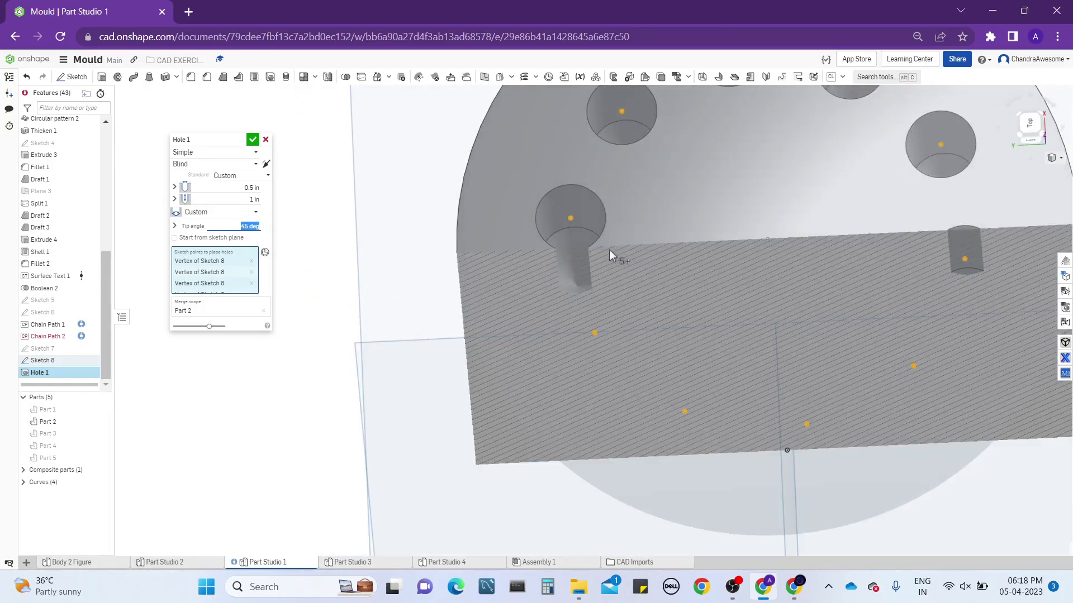
pyautogui.click(252, 140)
pyautogui.scroll(-2, 756, 344)
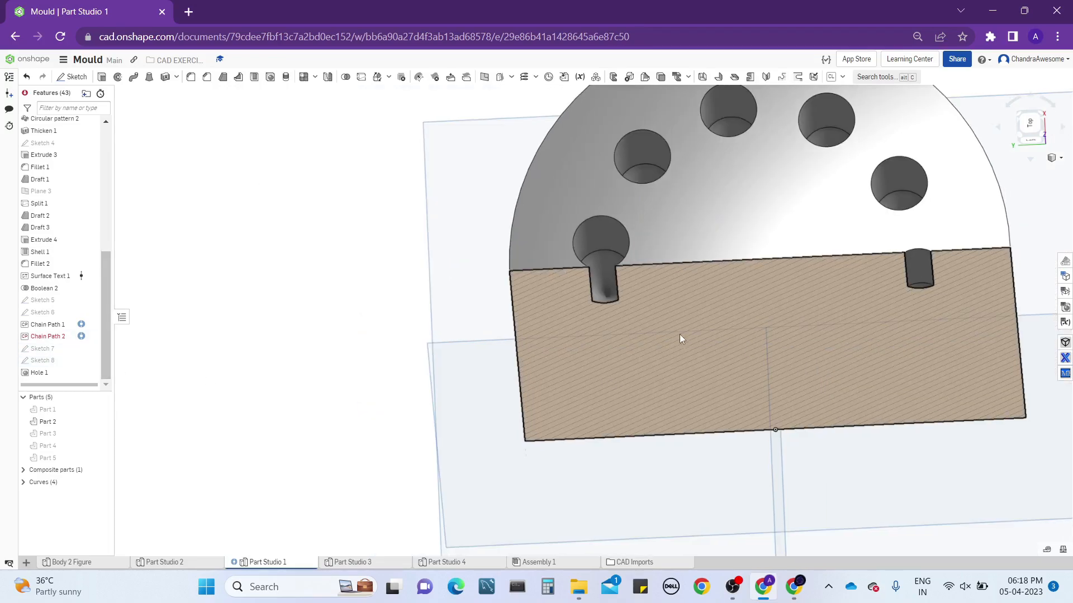
# Edit the section view, offset its plane by about -0.23 in through one hole, accept it and check the conical tip
pyautogui.moveTo(680, 339); pyautogui.dragTo(598, 328, button='middle')
pyautogui.rightClick(799, 351)
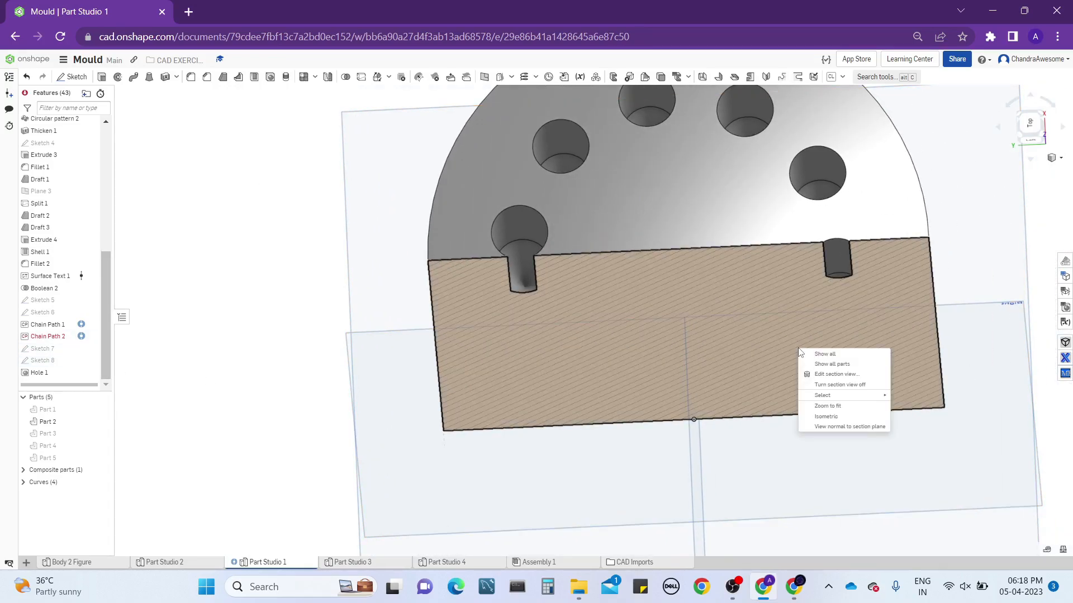
pyautogui.click(874, 375)
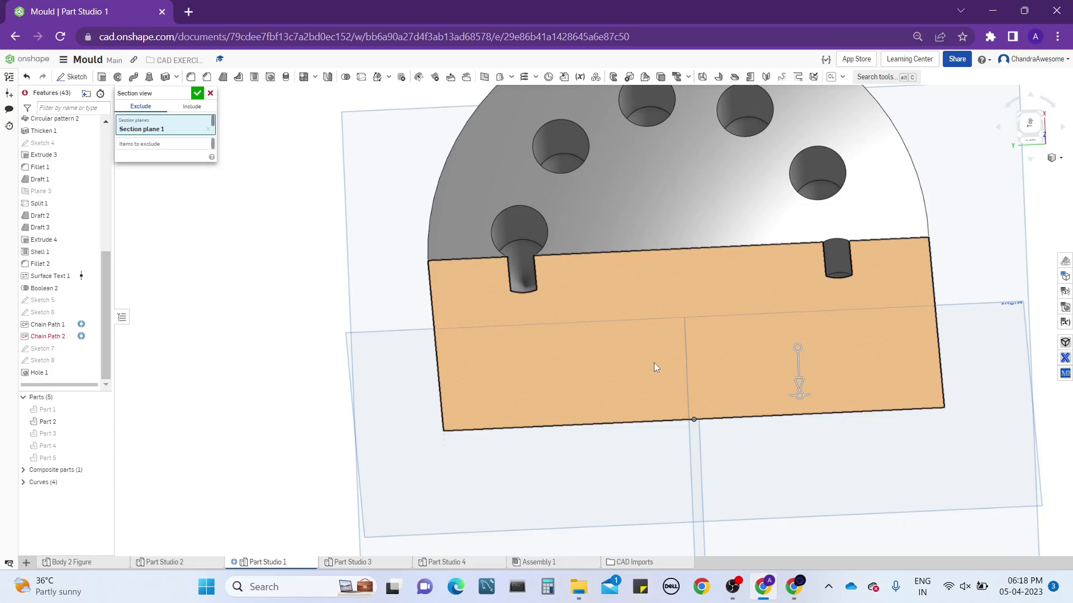
pyautogui.moveTo(654, 363)
pyautogui.mouseDown(button='right')
pyautogui.moveTo(673, 348)
pyautogui.moveTo(651, 364)
pyautogui.moveTo(655, 343)
pyautogui.mouseUp(button='right')
pyautogui.scroll(-5, 655, 343)
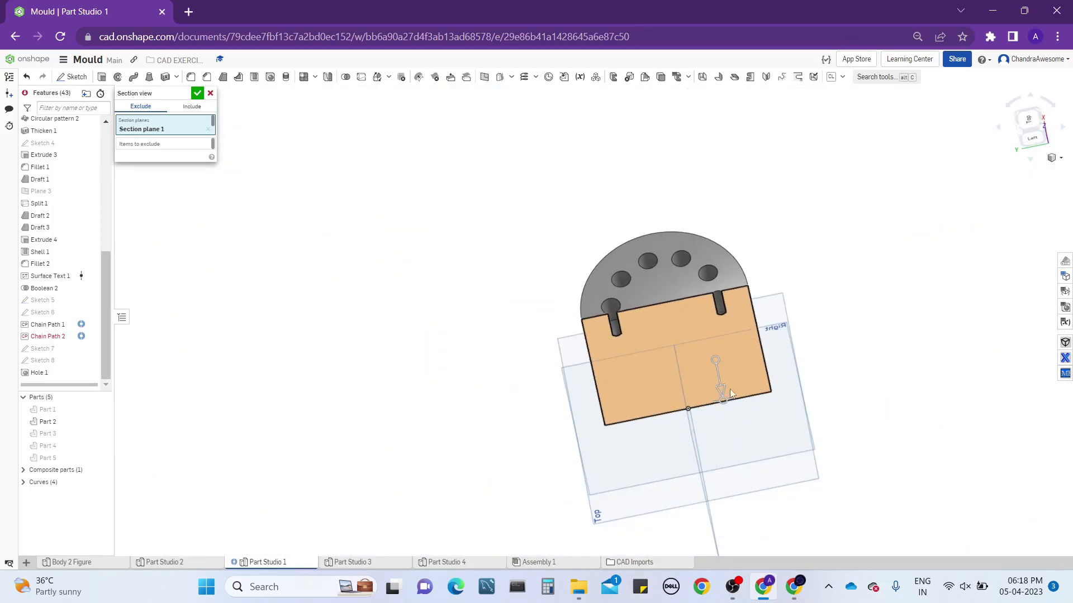
pyautogui.scroll(4, 715, 388)
pyautogui.moveTo(706, 370); pyautogui.dragTo(707, 354)
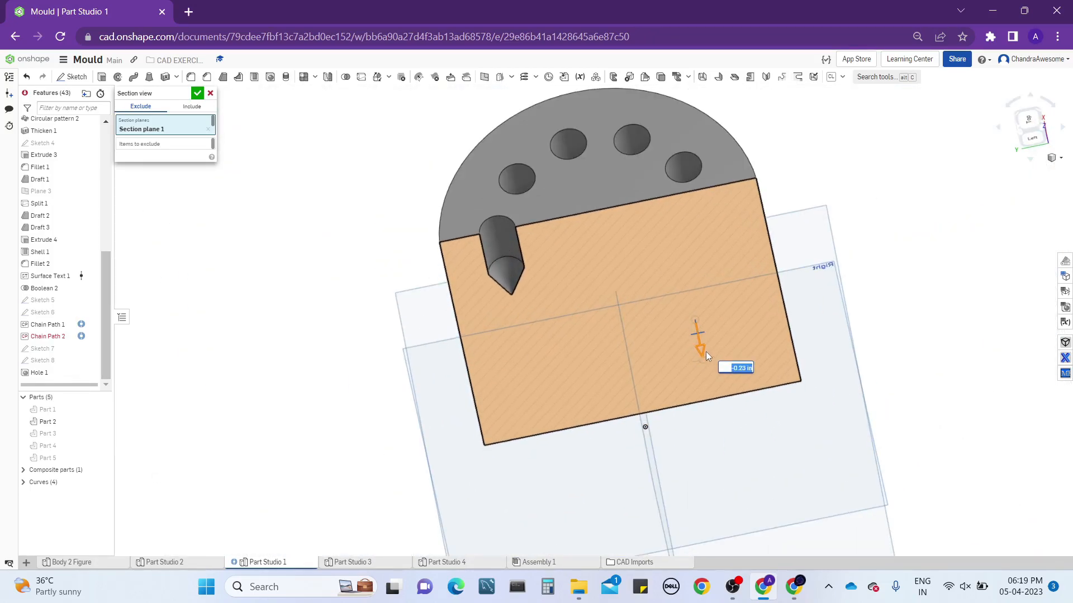
pyautogui.click(198, 93)
pyautogui.scroll(5, 561, 268)
pyautogui.moveTo(561, 268); pyautogui.dragTo(562, 226, button='right')
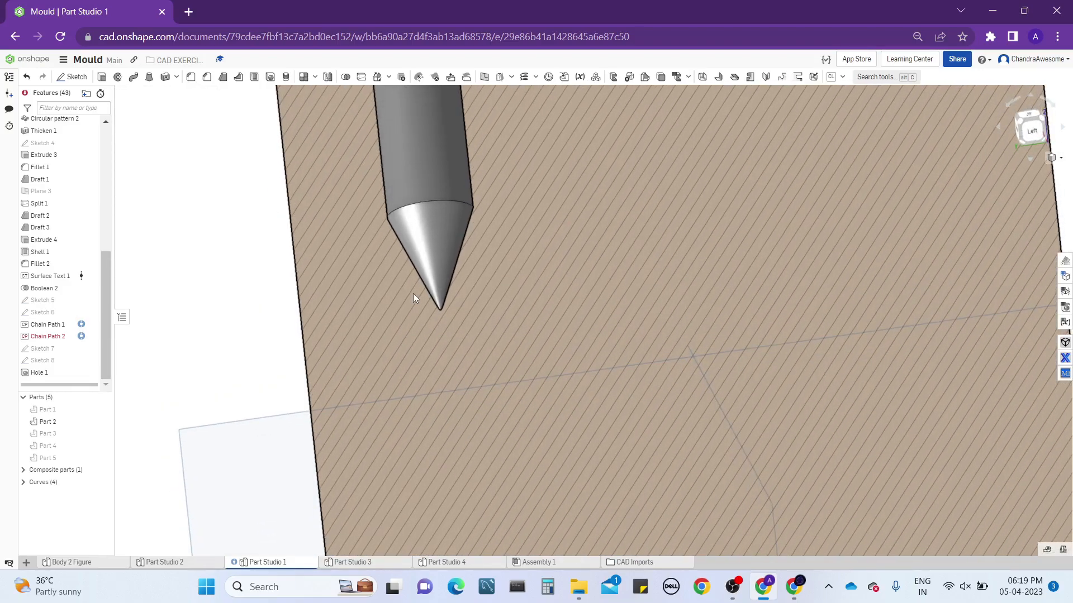
pyautogui.scroll(-4, 423, 288)
pyautogui.scroll(2, 430, 271)
# Reopen the Hole feature and set the tip angle to 90 deg, checking the tip preview in the section
pyautogui.rightClick(77, 373)
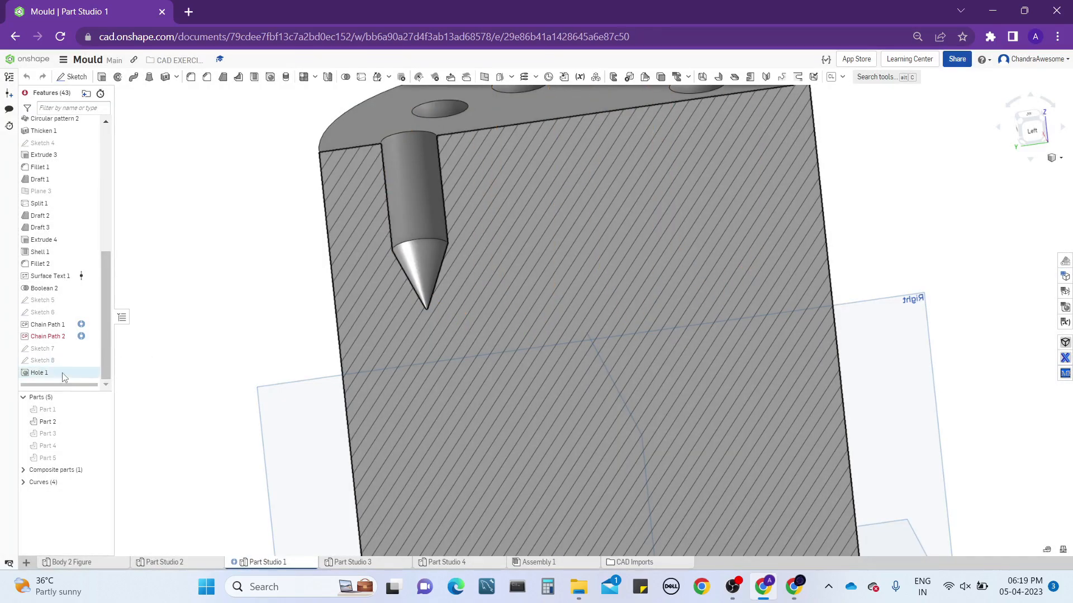
pyautogui.rightClick(67, 374)
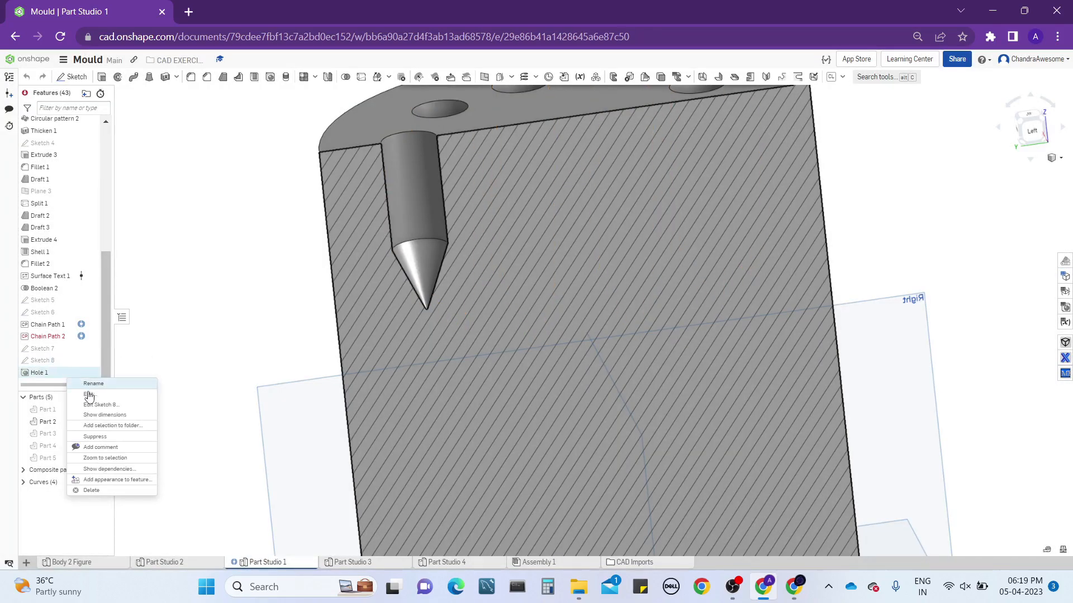
pyautogui.click(89, 396)
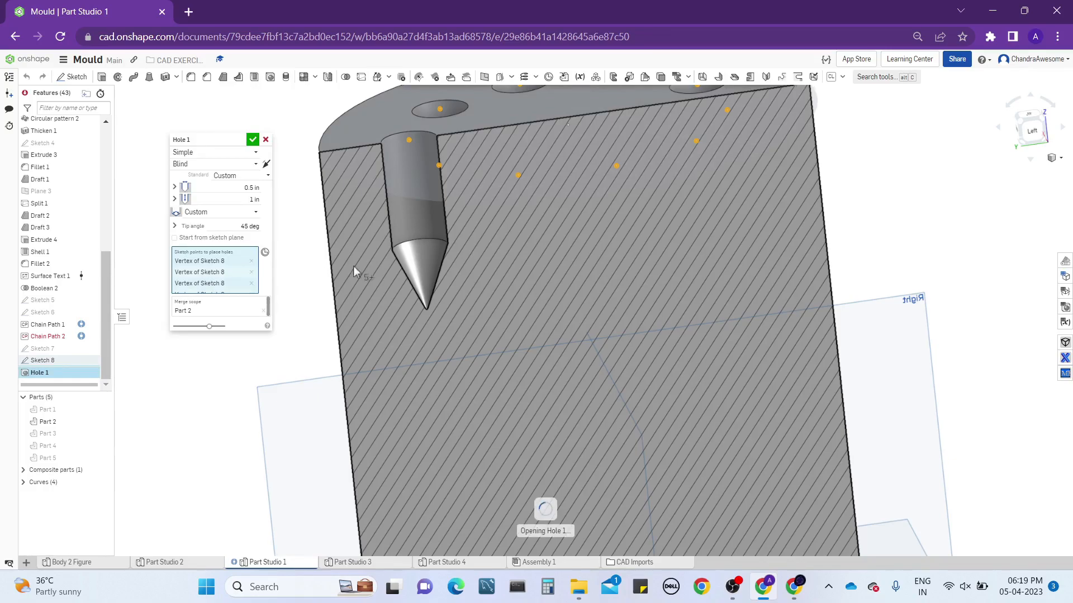
pyautogui.scroll(5, 353, 272)
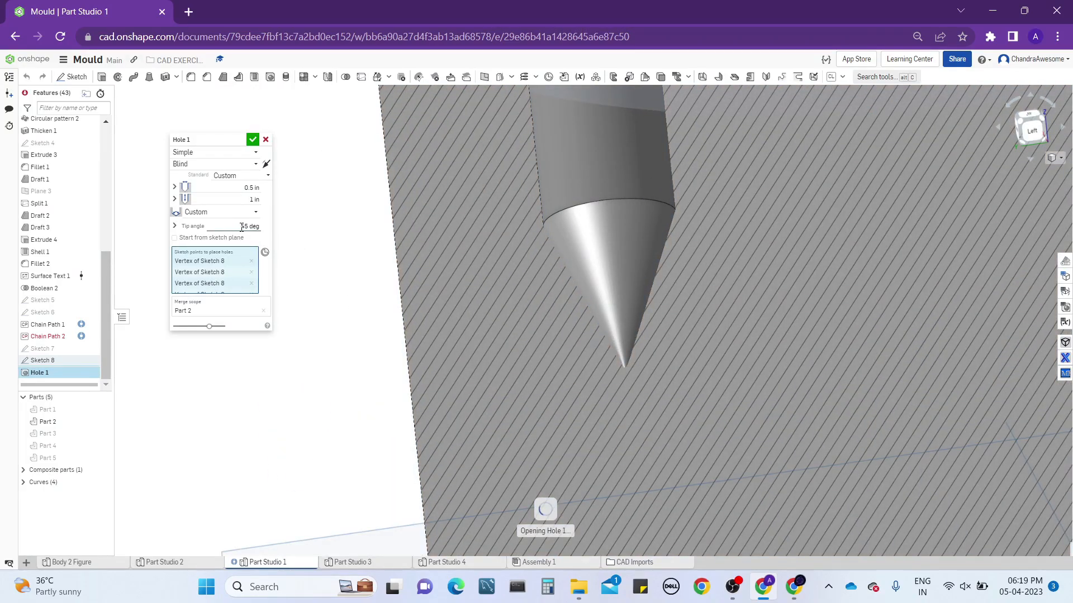
pyautogui.click(241, 227)
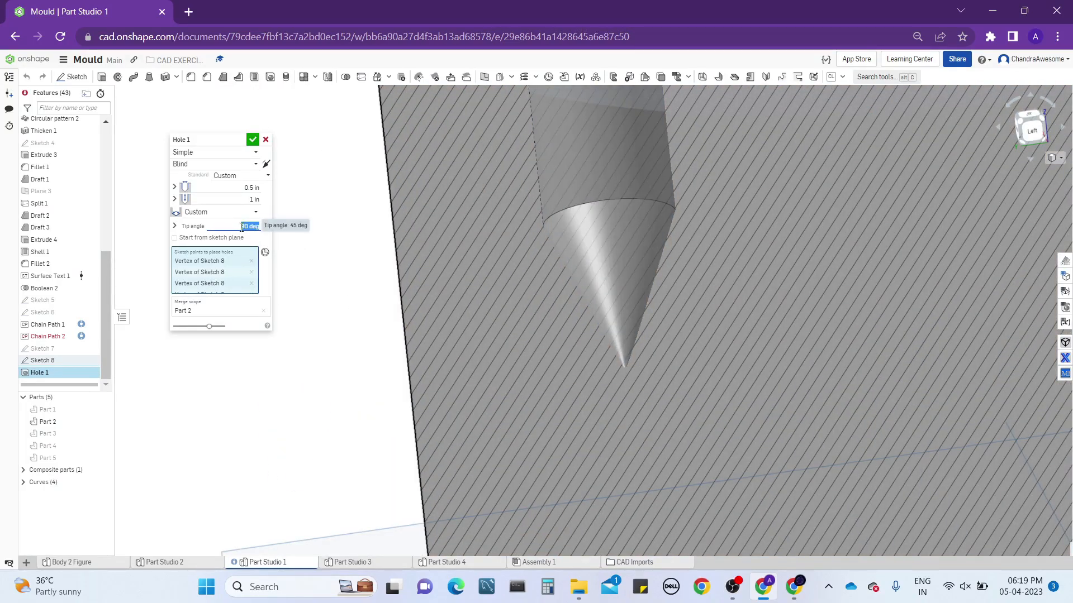
pyautogui.press('Return')
pyautogui.scroll(2, 588, 189)
pyautogui.scroll(-5, 585, 212)
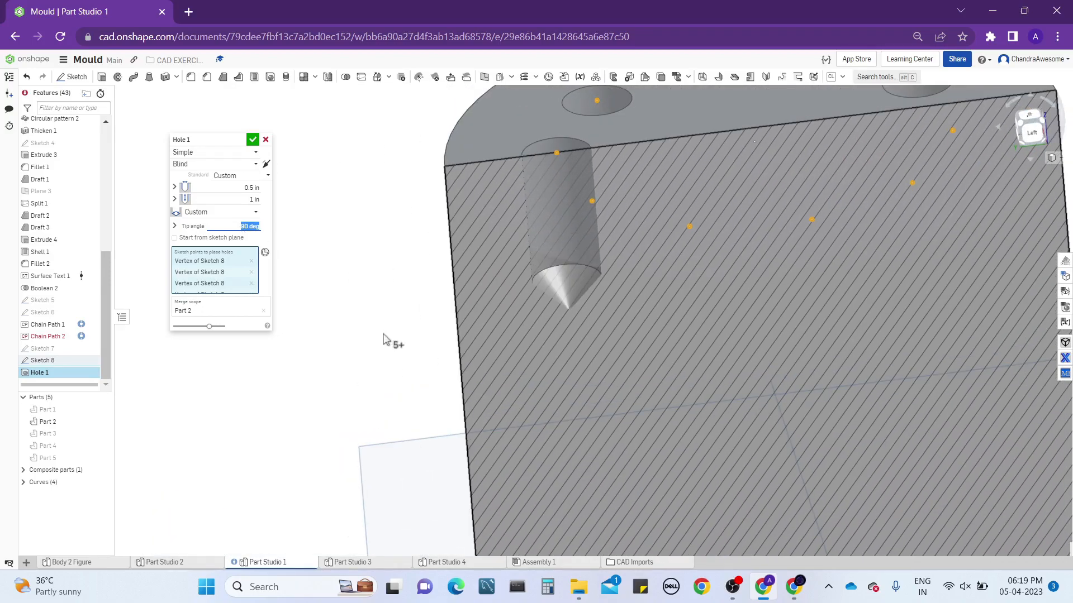
pyautogui.scroll(-3, 561, 250)
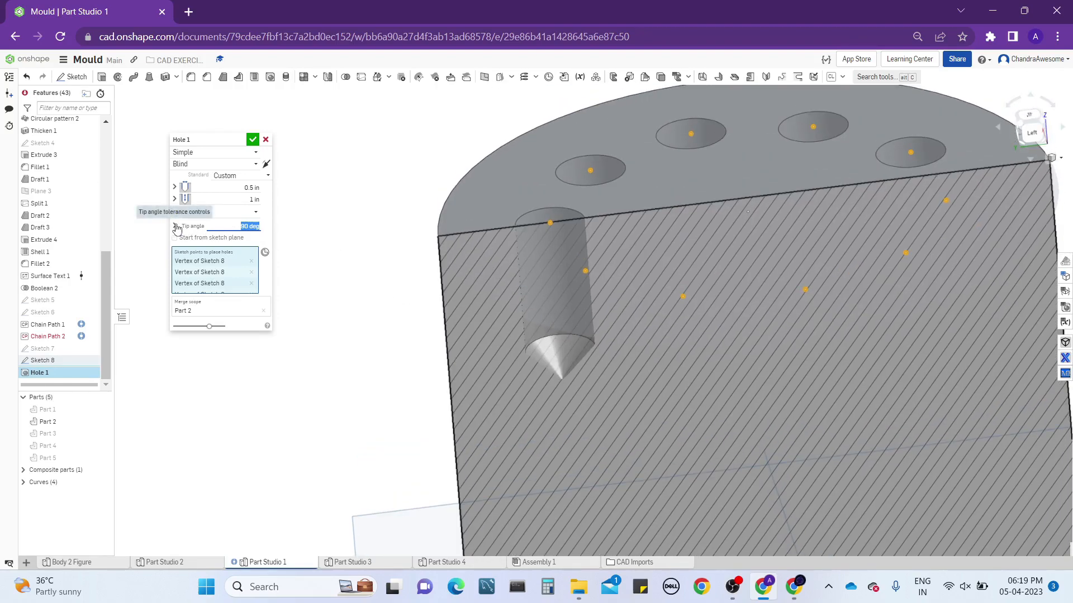
# Show the tip angle's tolerance controls, set its precision to 0.1 and check the hole tip
pyautogui.click(176, 226)
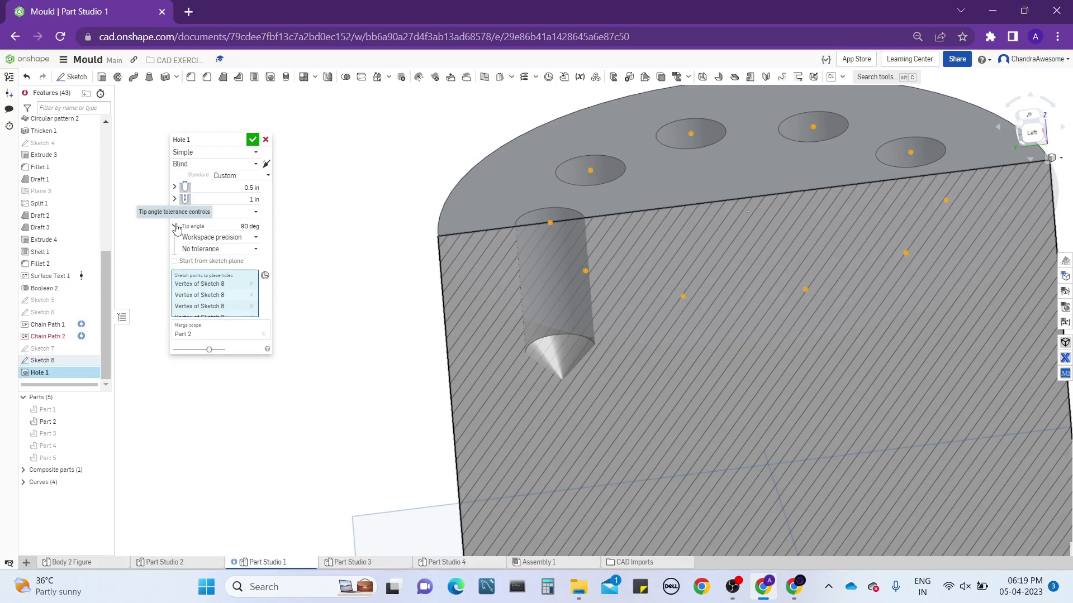
pyautogui.click(252, 241)
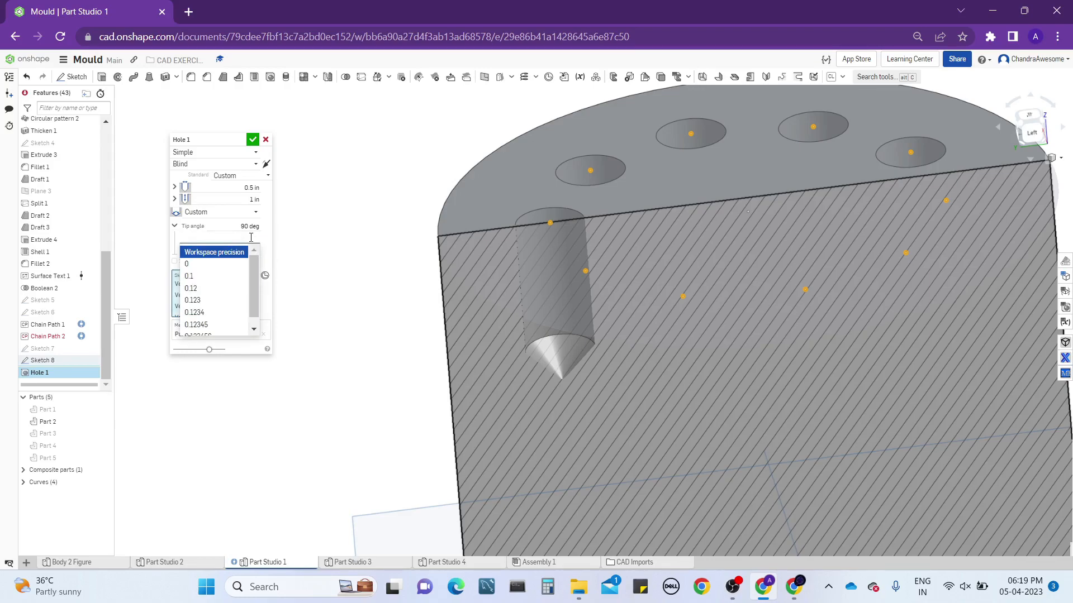
pyautogui.scroll(-1, 222, 305)
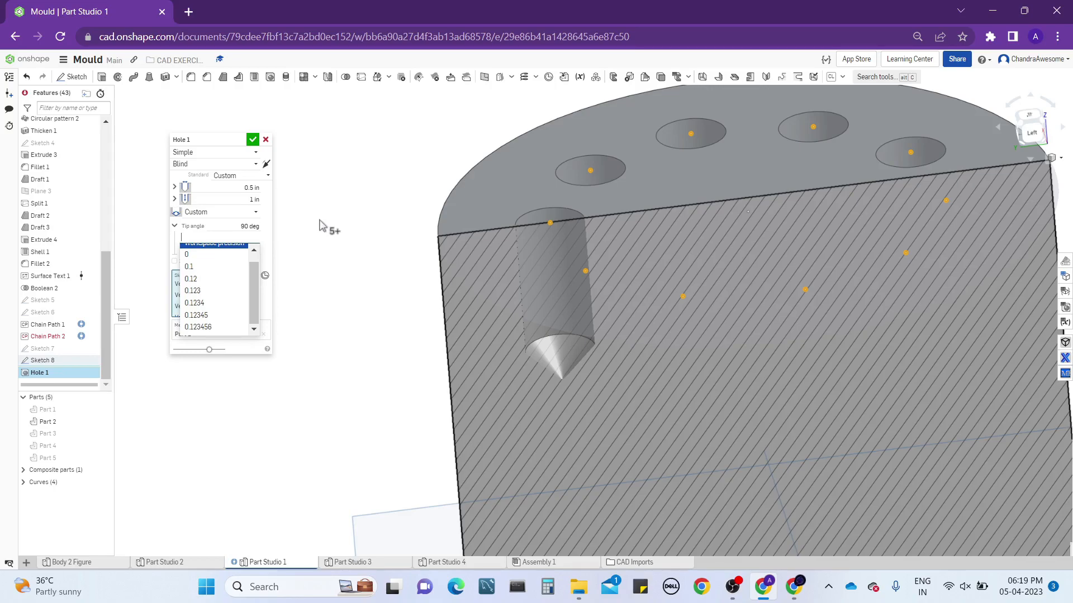
pyautogui.click(227, 267)
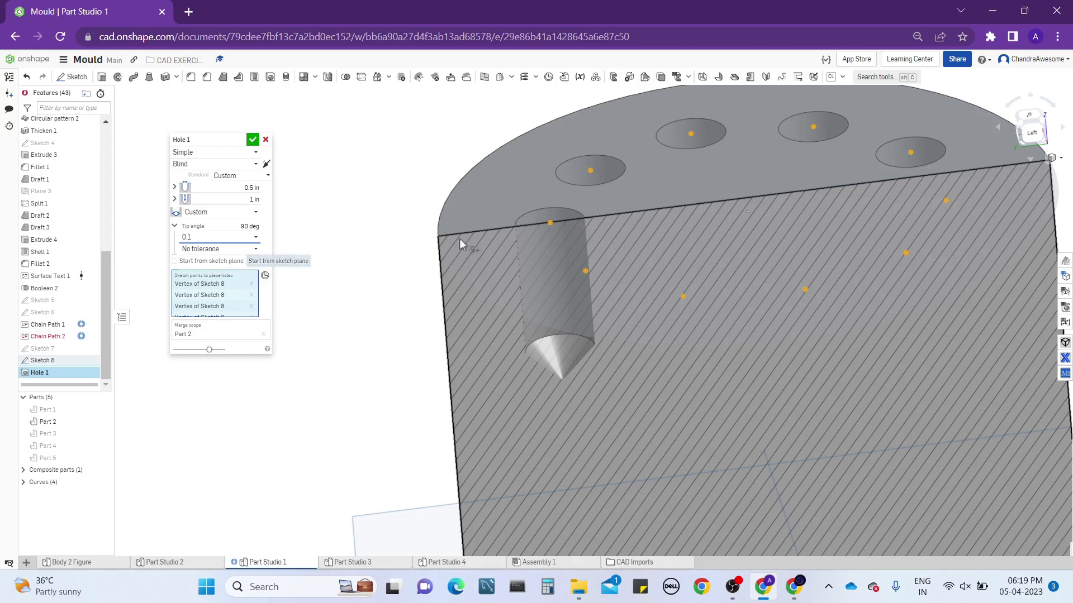
pyautogui.scroll(5, 536, 234)
pyautogui.scroll(-3, 538, 250)
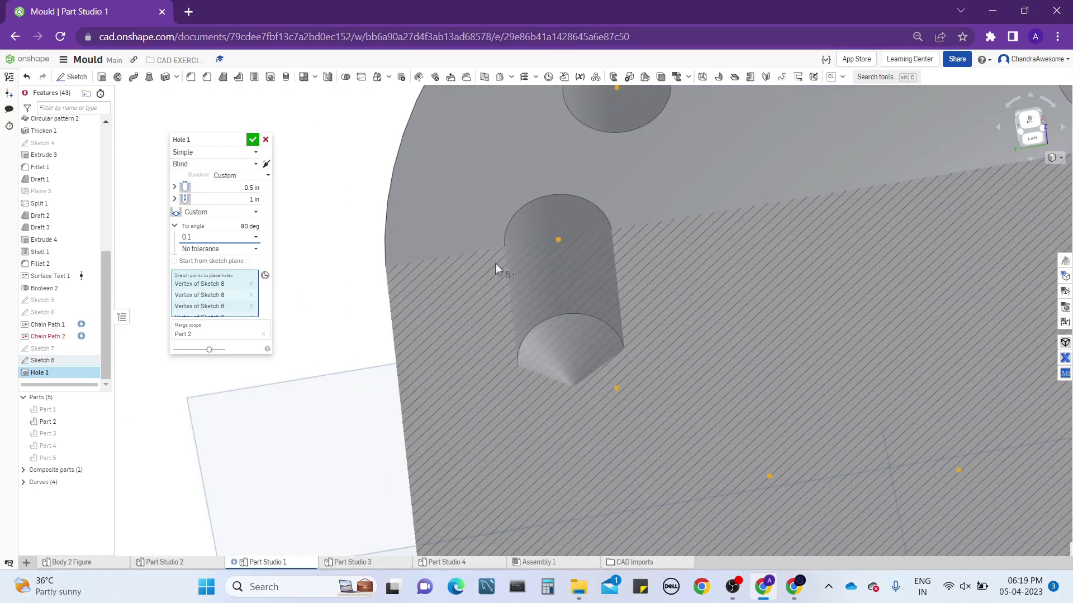
# Set the tip angle's precision to 0 and view the available tolerance types
pyautogui.click(252, 238)
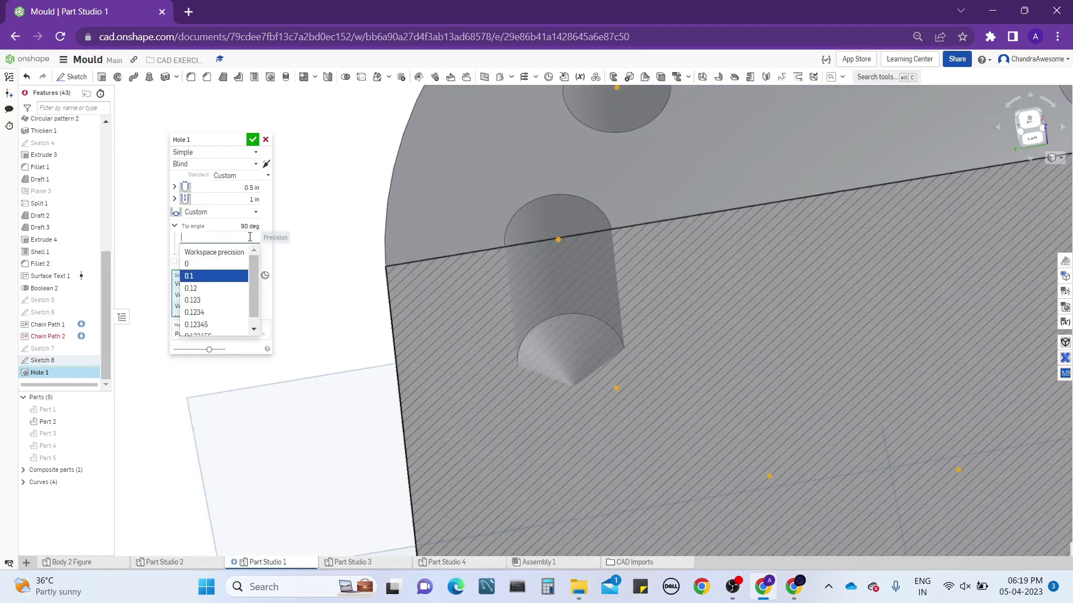
pyautogui.click(241, 265)
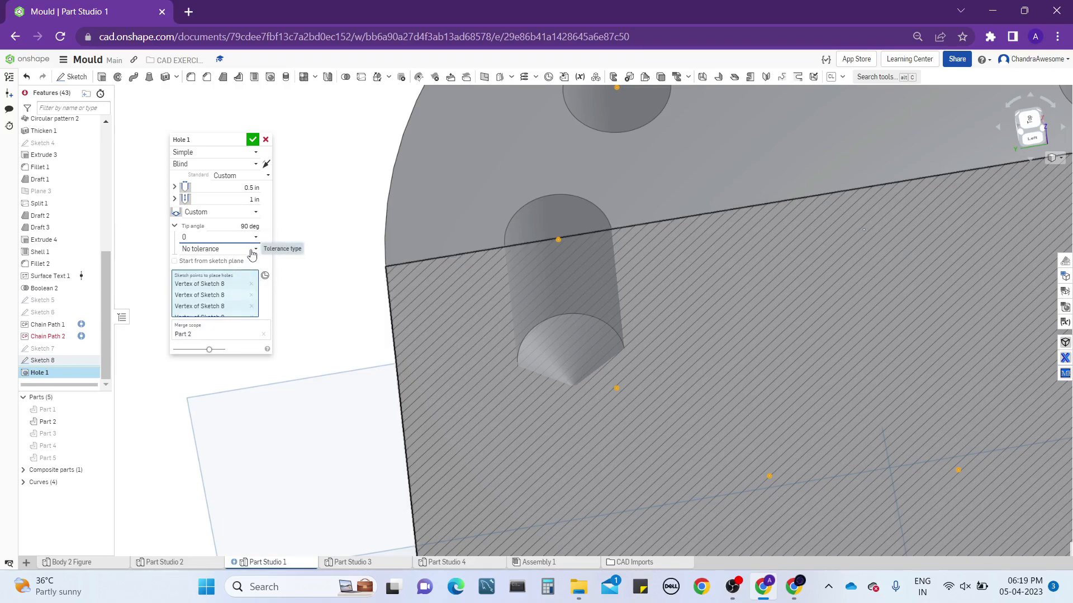
pyautogui.click(252, 249)
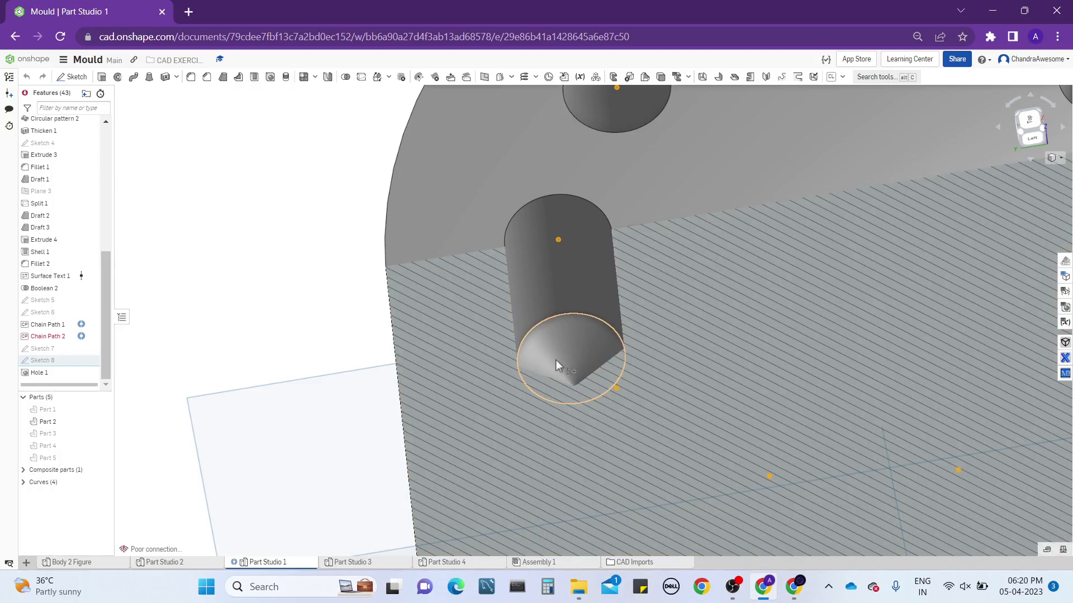
# Reopen the Hole feature, try Limits as the tip angle's tolerance type, settle on Symmetrical and accept the feature
pyautogui.moveTo(556, 362); pyautogui.dragTo(565, 333, button='right')
pyautogui.moveTo(564, 334); pyautogui.dragTo(560, 360, button='middle')
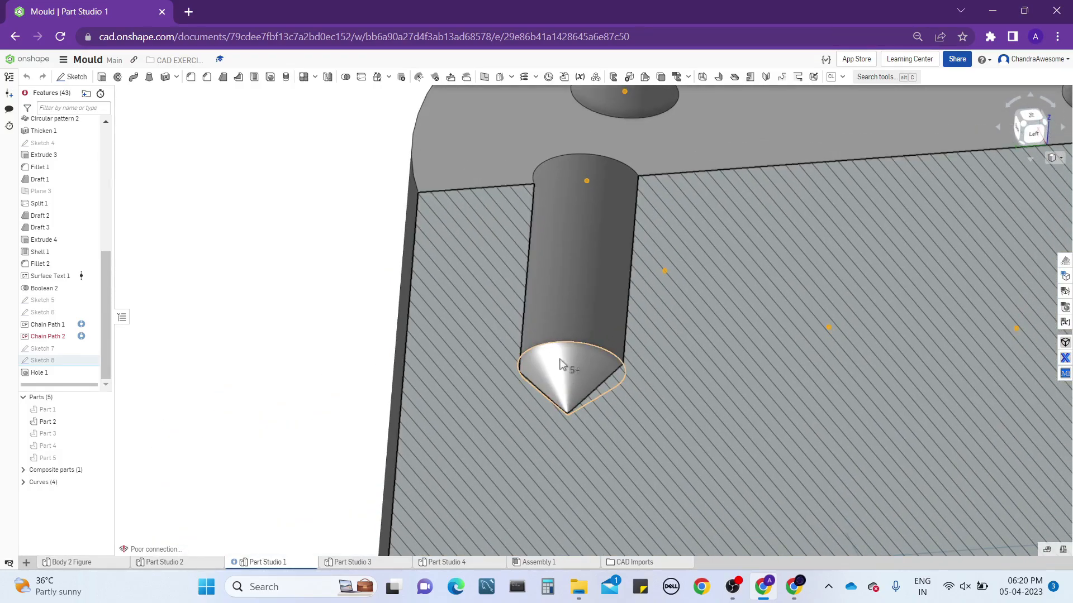
pyautogui.scroll(-5, 561, 364)
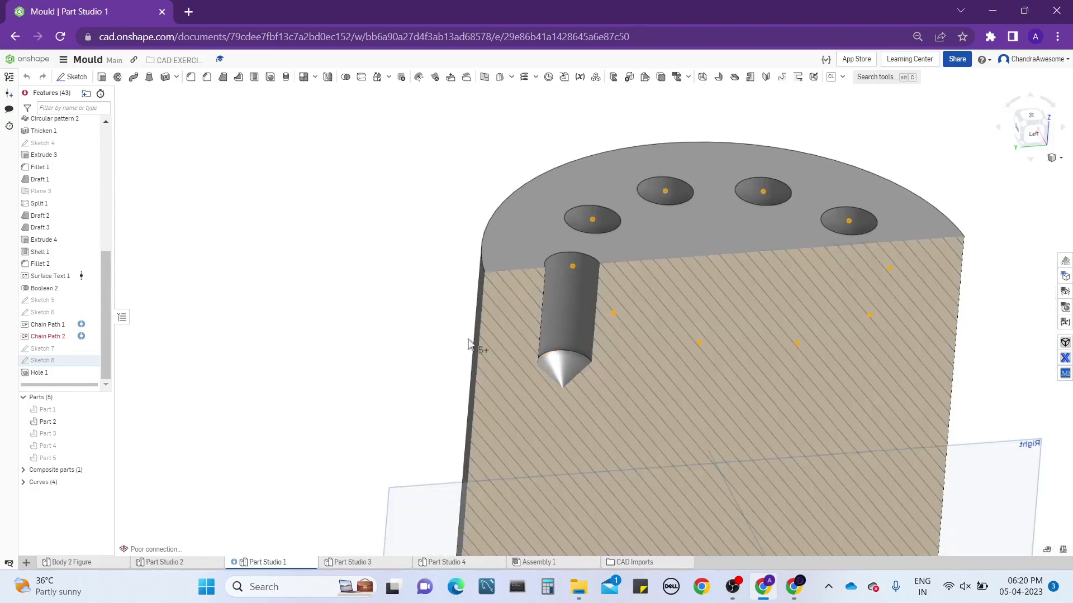
pyautogui.moveTo(461, 272); pyautogui.dragTo(347, 278, button='middle')
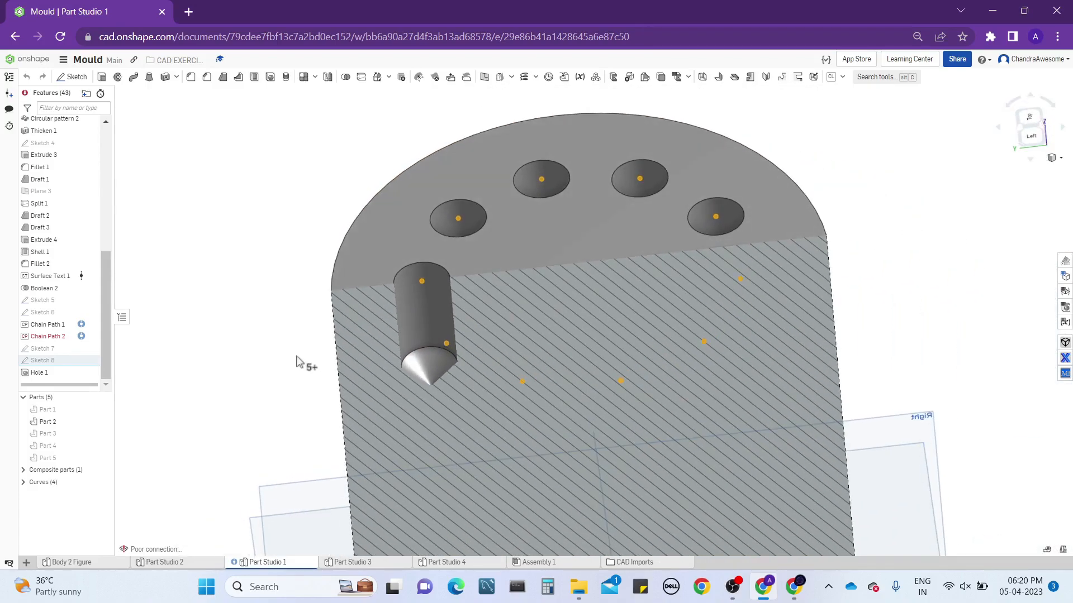
pyautogui.scroll(5, 313, 352)
pyautogui.scroll(-2, 330, 338)
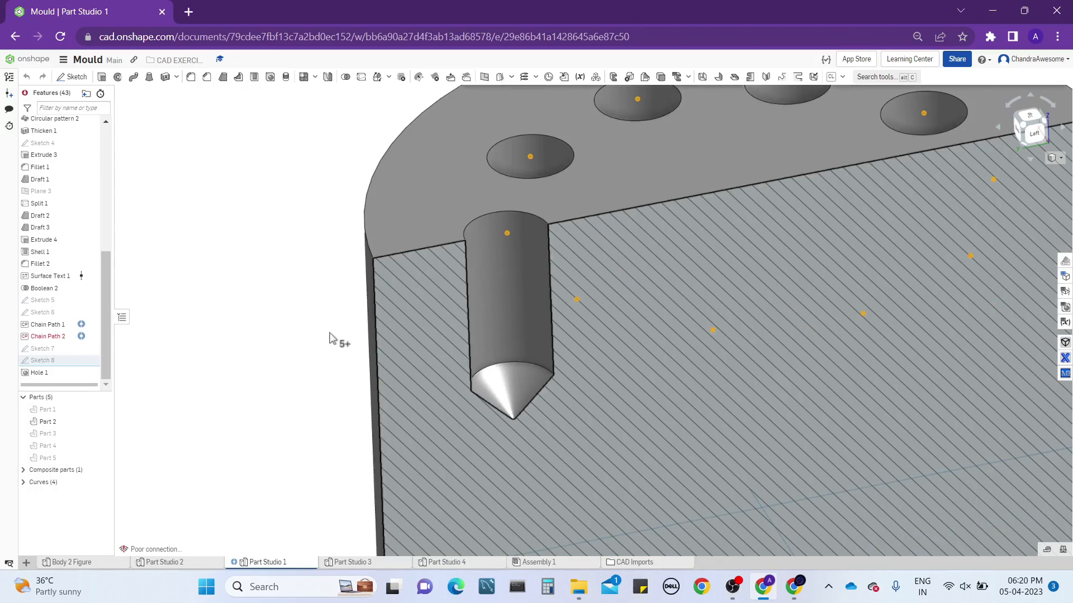
pyautogui.rightClick(65, 378)
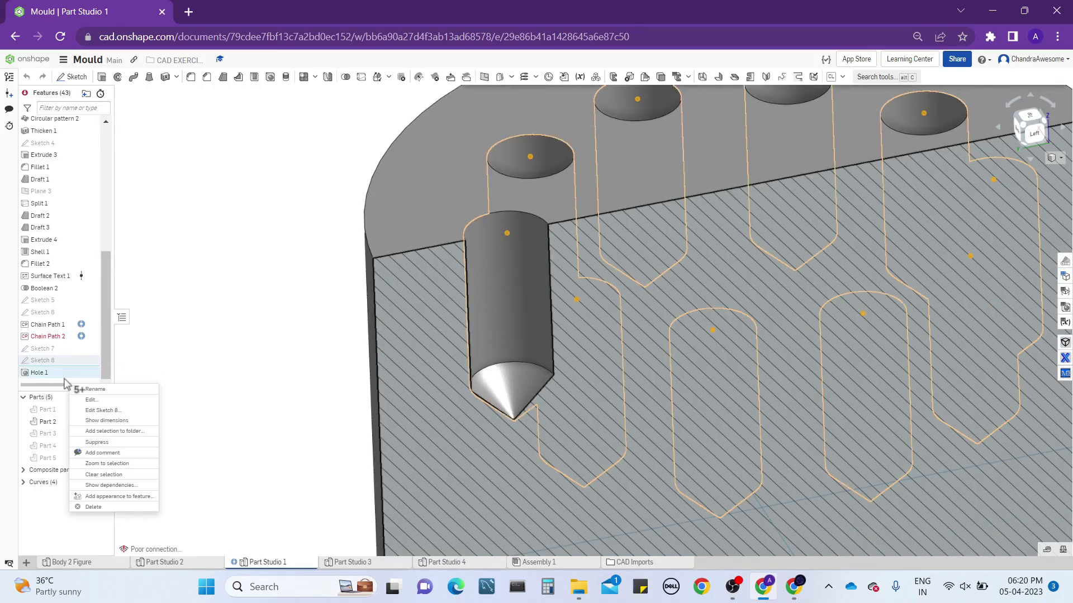
pyautogui.click(91, 400)
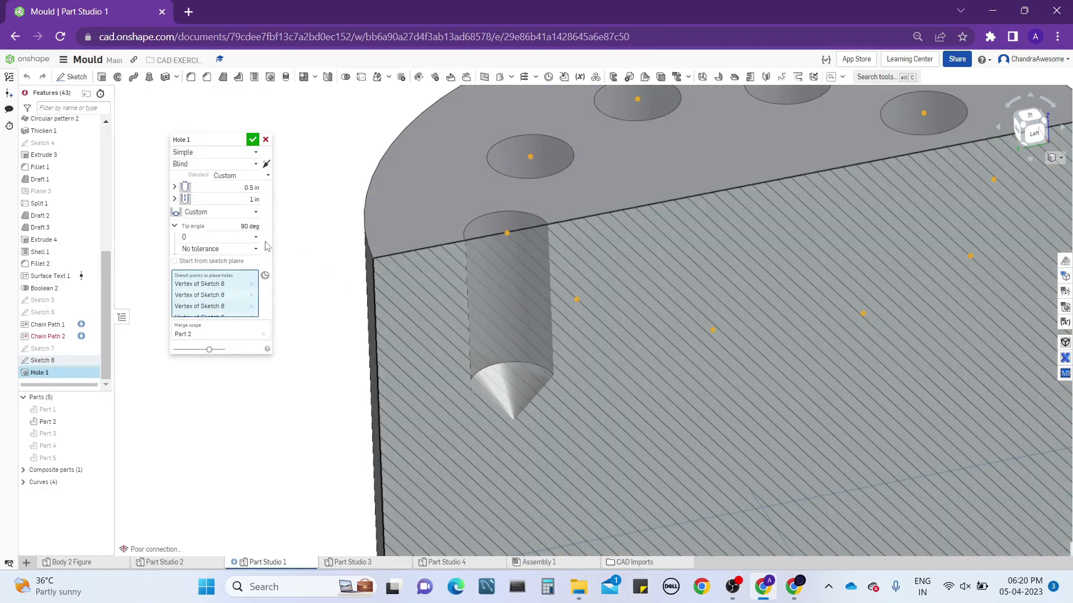
pyautogui.click(242, 249)
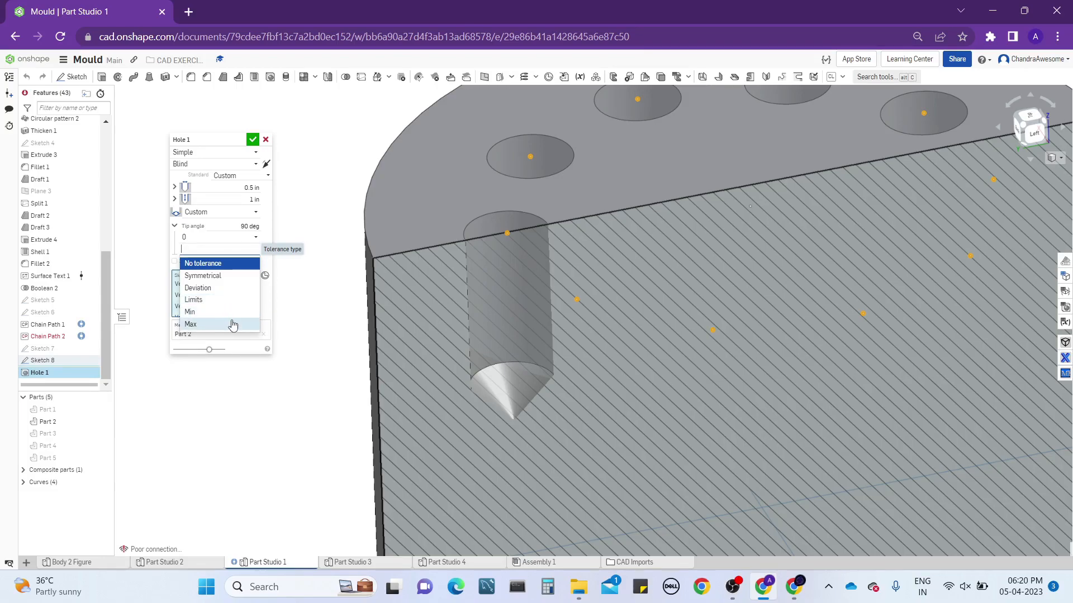
pyautogui.click(237, 300)
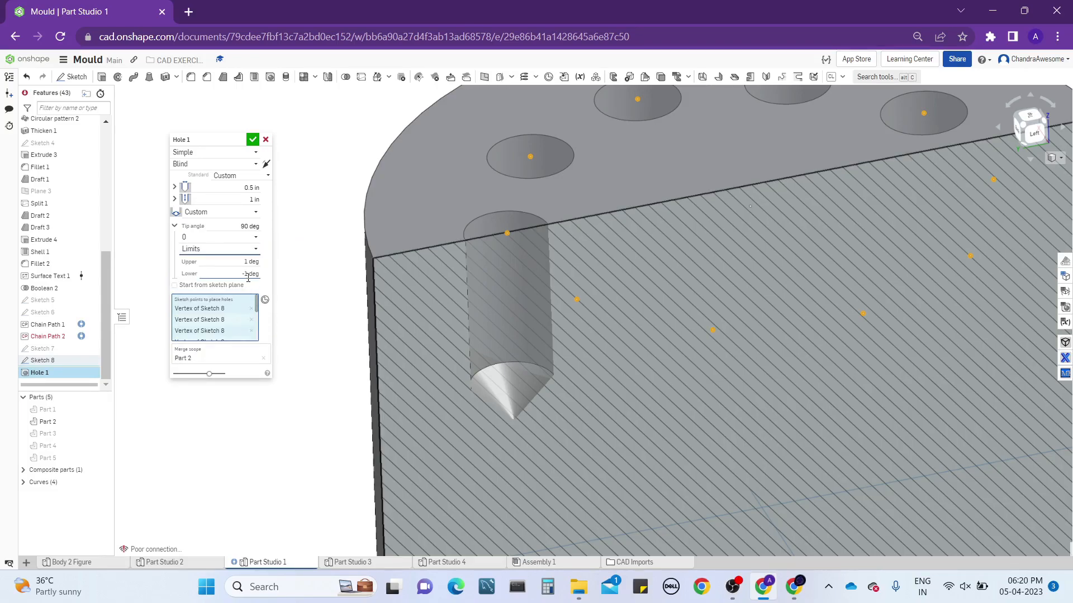
pyautogui.click(246, 249)
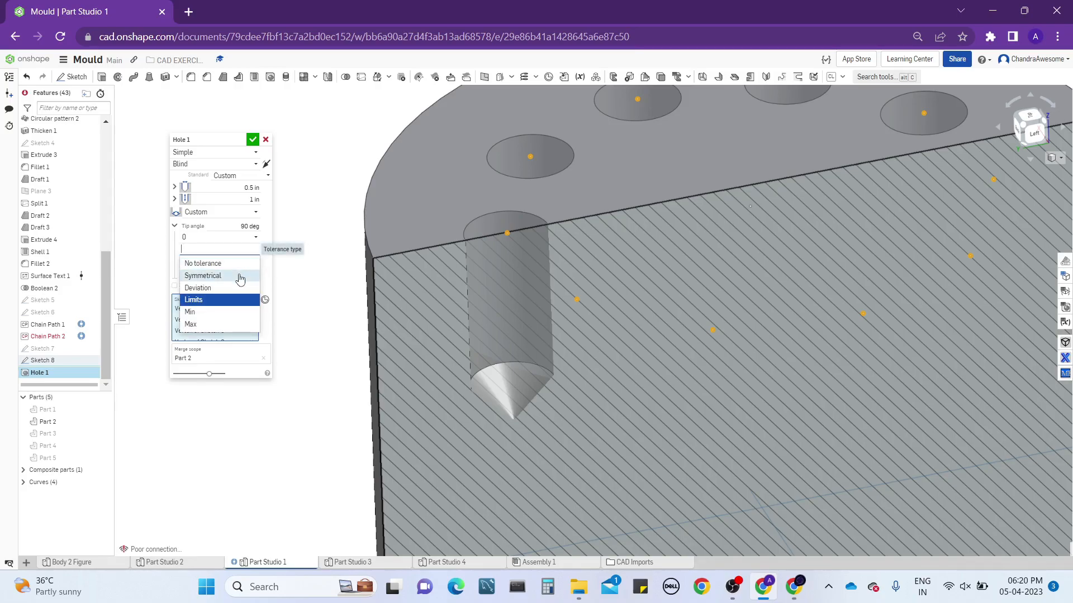
pyautogui.click(239, 276)
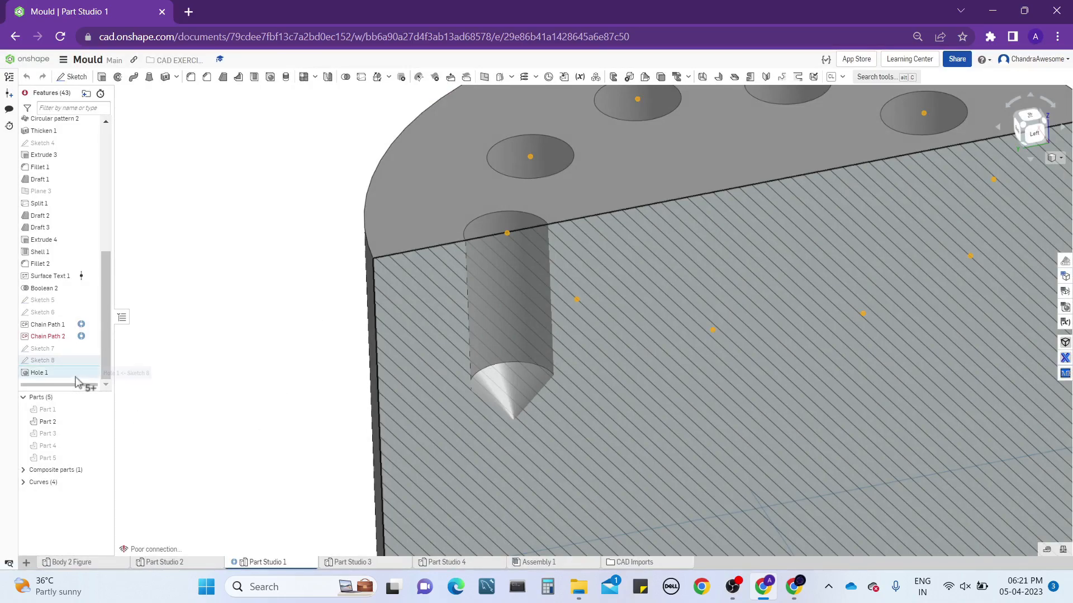
# Reopen the Hole feature, view the tip angle's precision options and collapse its precision and tolerance controls
pyautogui.rightClick(79, 382)
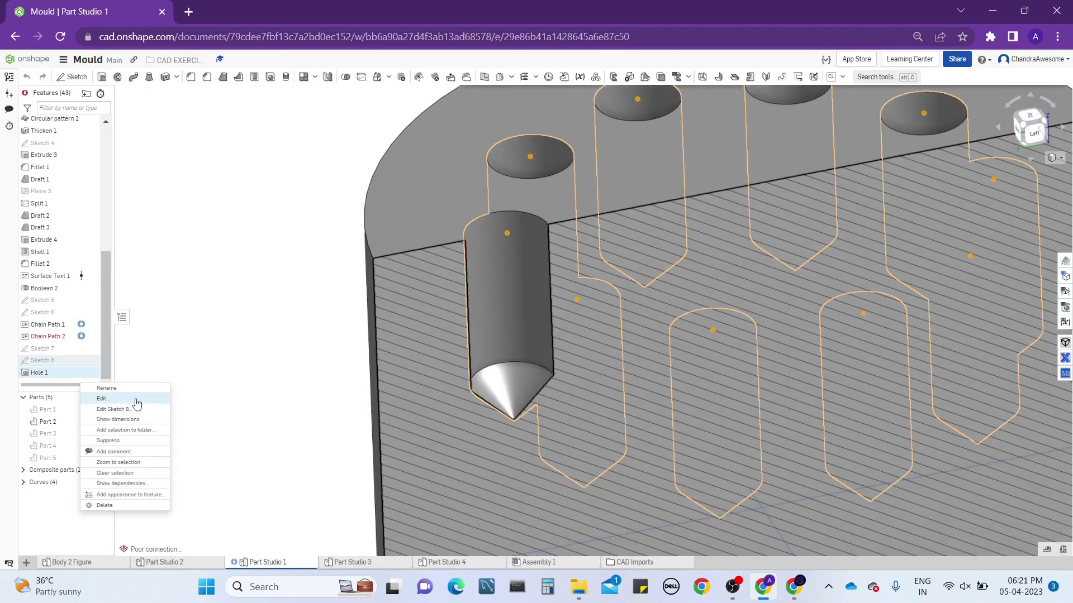
pyautogui.click(136, 400)
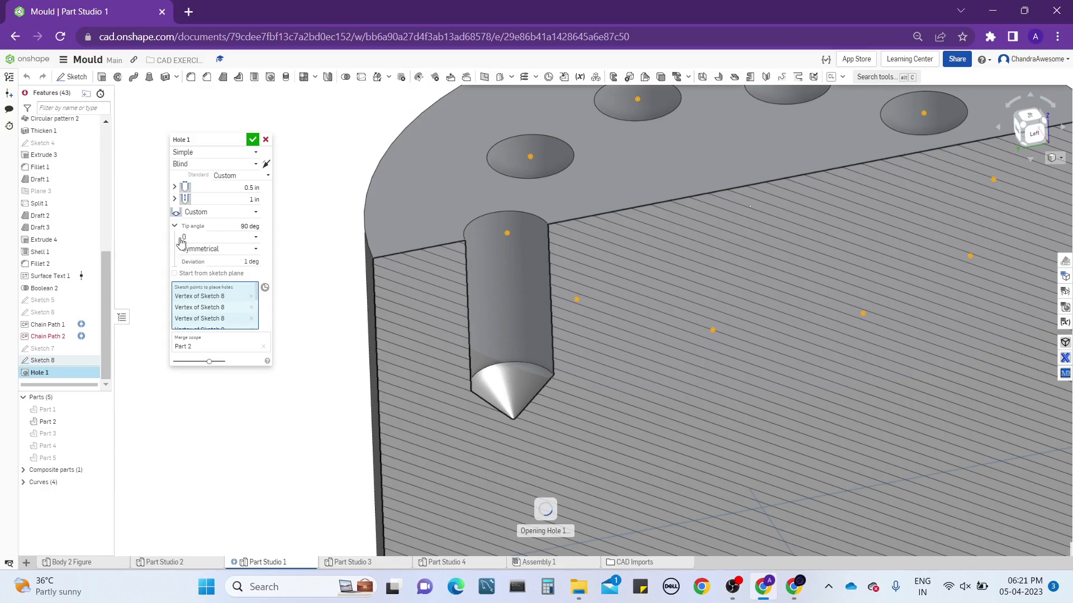
pyautogui.click(218, 238)
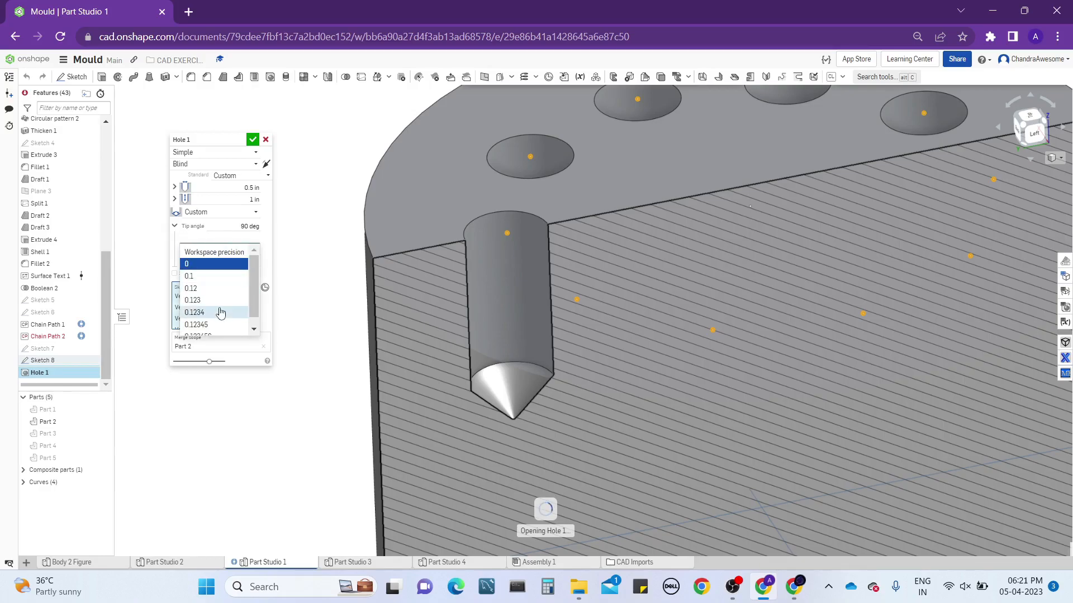
pyautogui.scroll(-3, 325, 258)
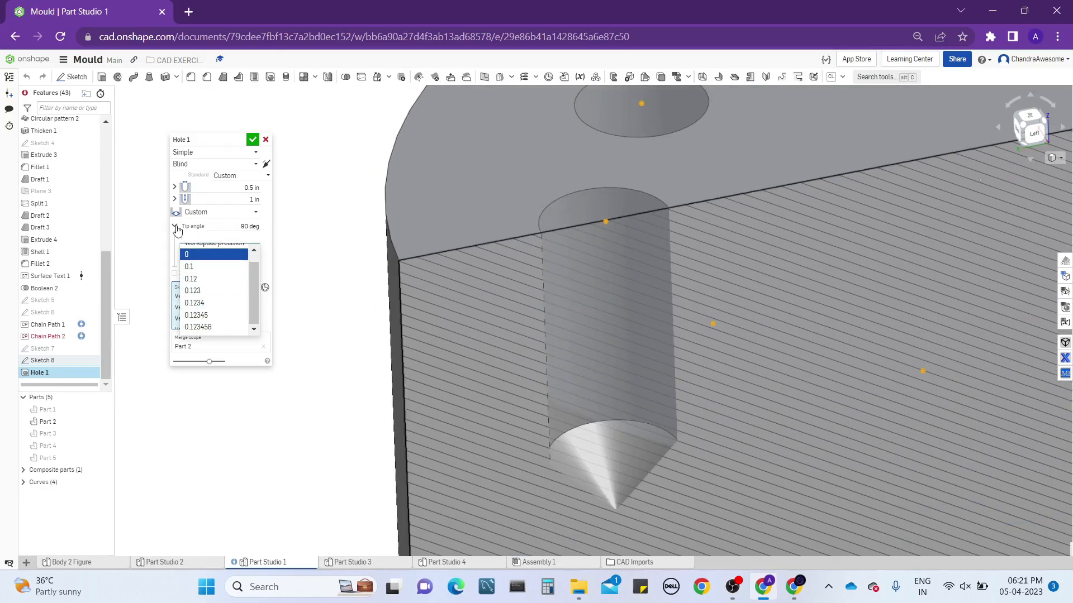
pyautogui.click(177, 231)
pyautogui.scroll(3, 359, 299)
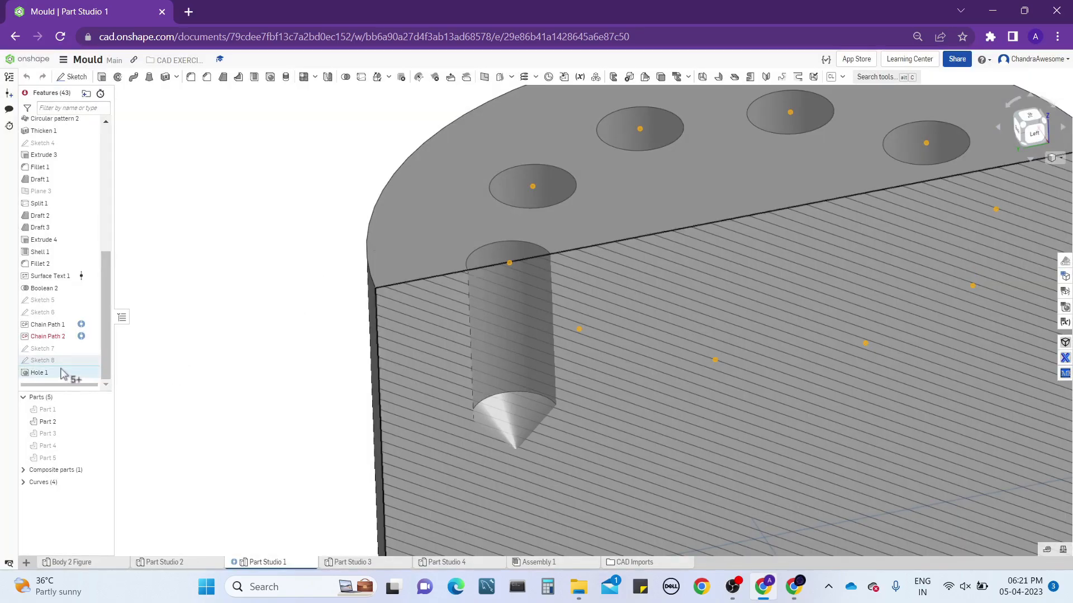
# Reopen the Hole feature and change the hole style from Simple to Counterbore
pyautogui.click(84, 373)
pyautogui.rightClick(88, 384)
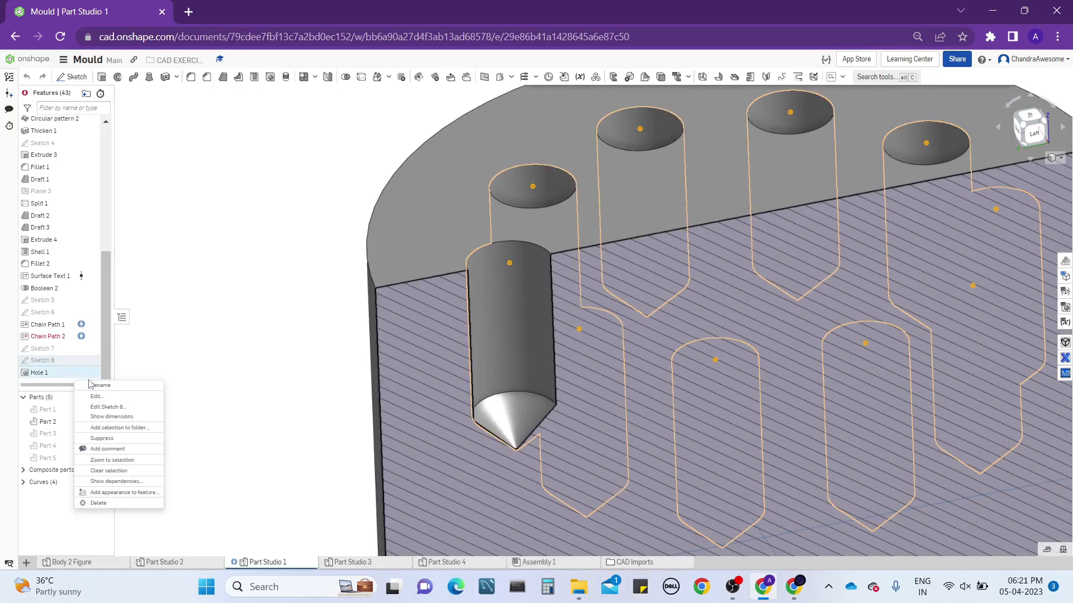
pyautogui.click(101, 396)
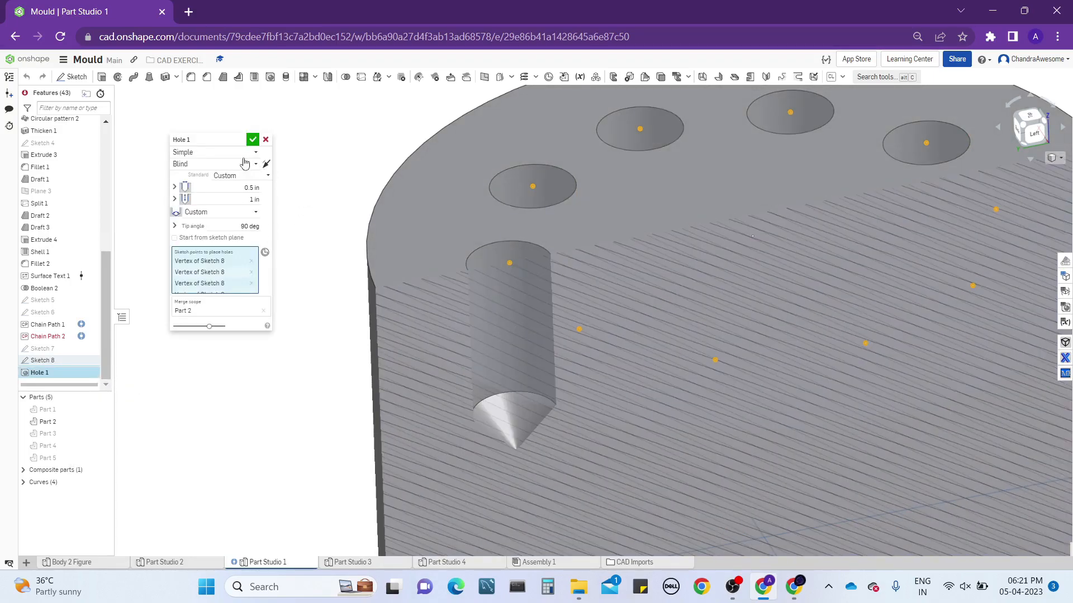
pyautogui.click(235, 153)
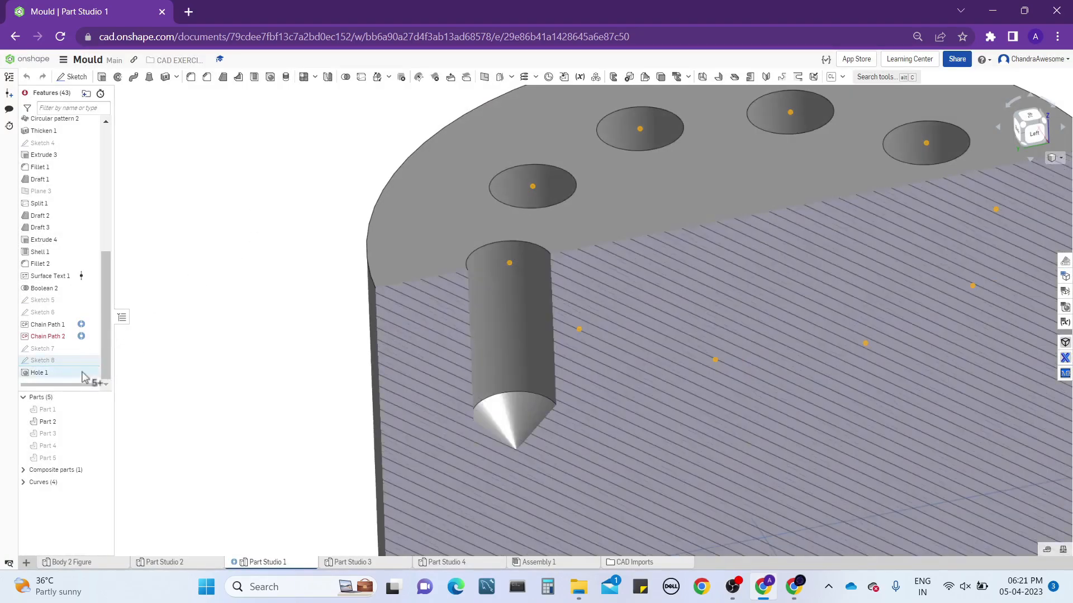
pyautogui.rightClick(94, 373)
pyautogui.click(109, 388)
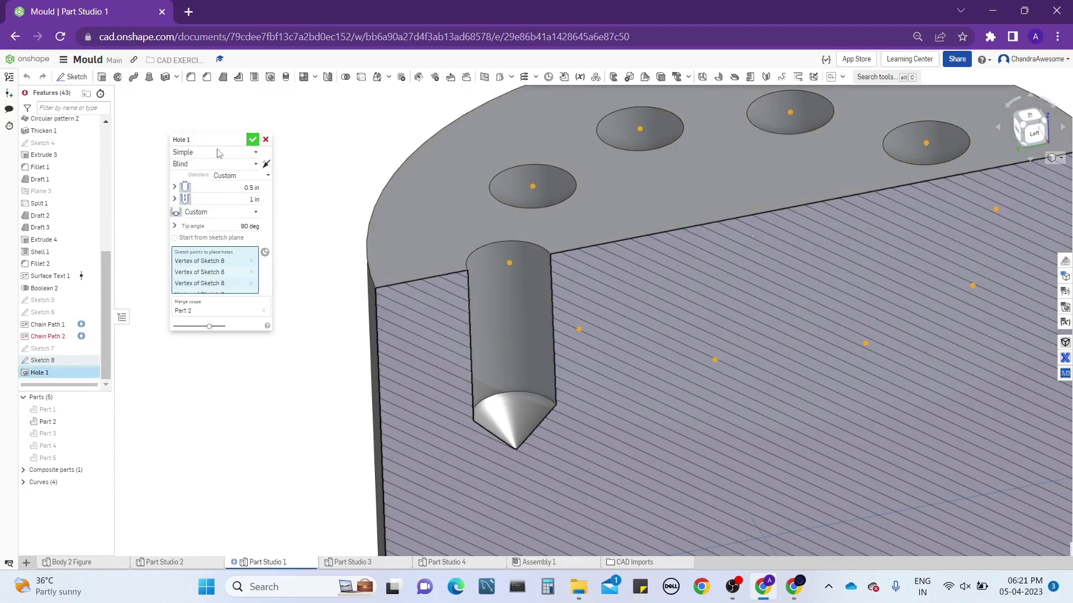
pyautogui.click(218, 152)
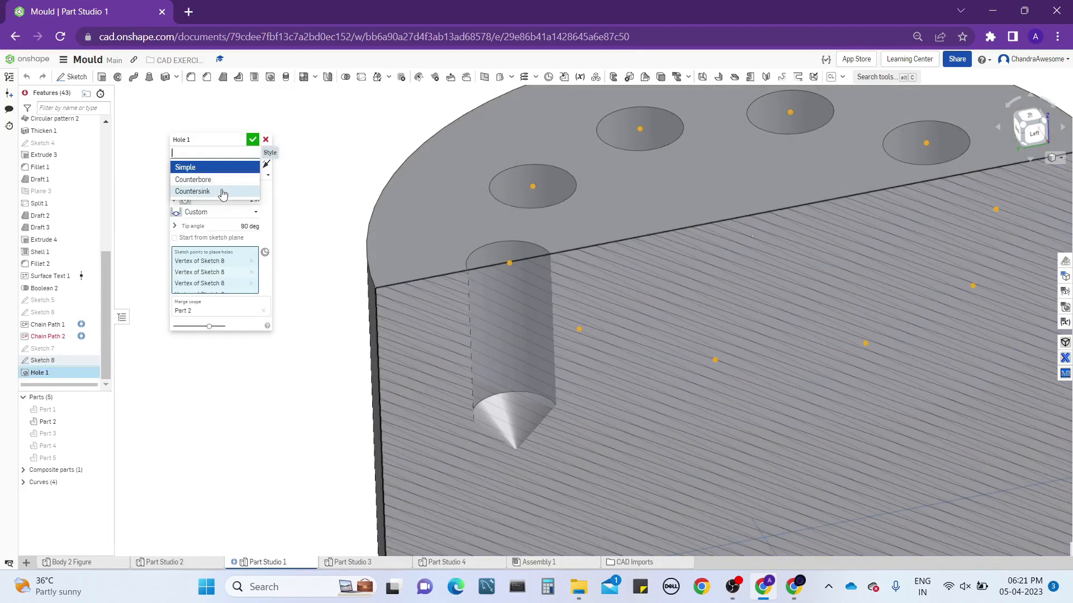
pyautogui.click(227, 180)
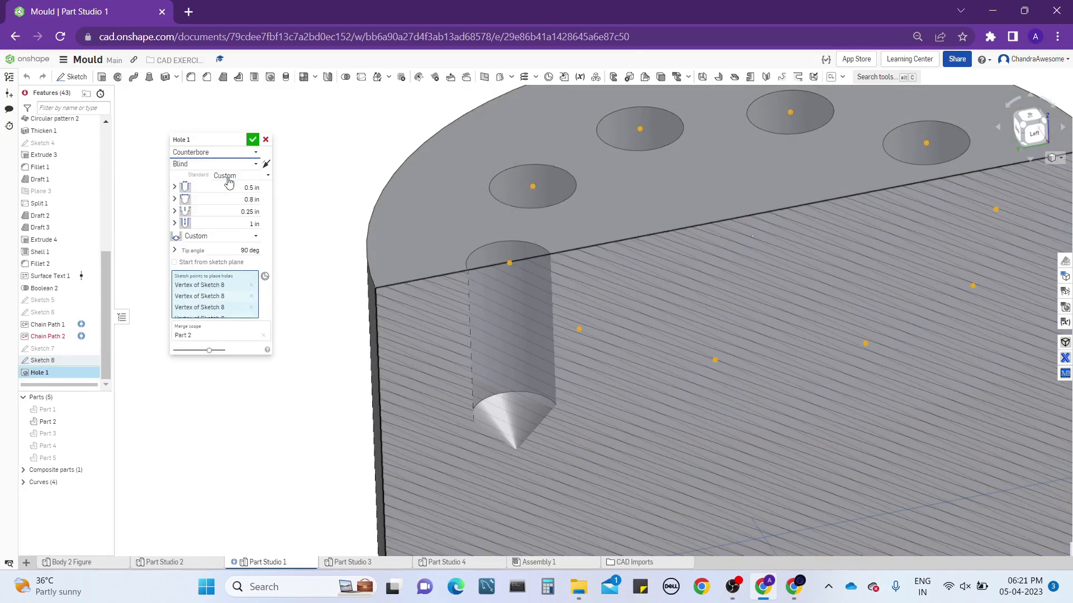
# Examine the counterbore preview in the sectioned hole and its neighbours, checking the counterbore diameter and depth
pyautogui.moveTo(557, 220); pyautogui.dragTo(597, 231, button='right')
pyautogui.scroll(5, 498, 285)
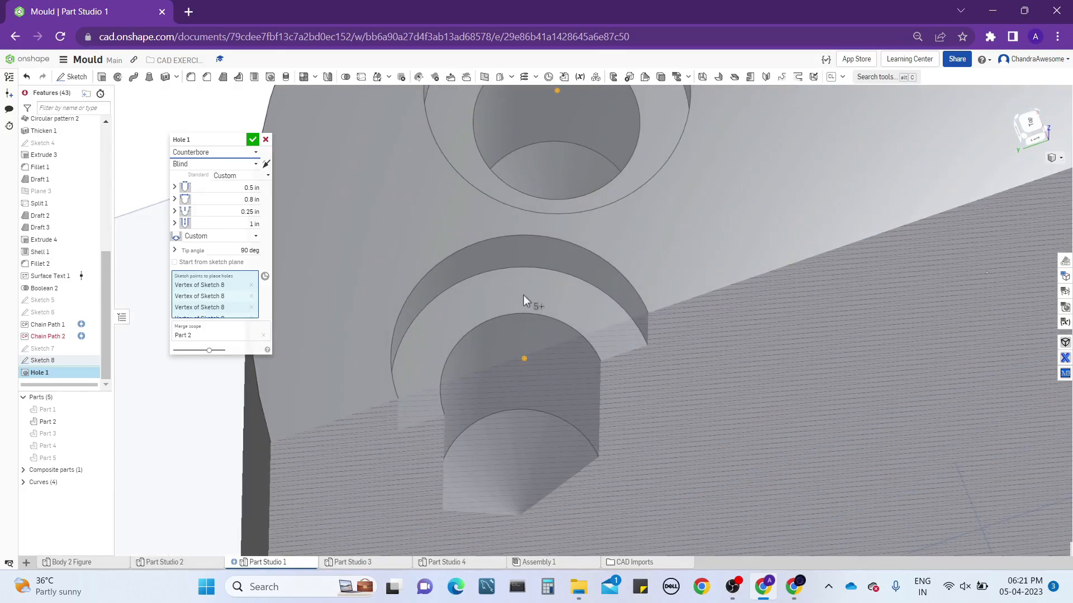
pyautogui.moveTo(523, 294); pyautogui.dragTo(548, 259, button='right')
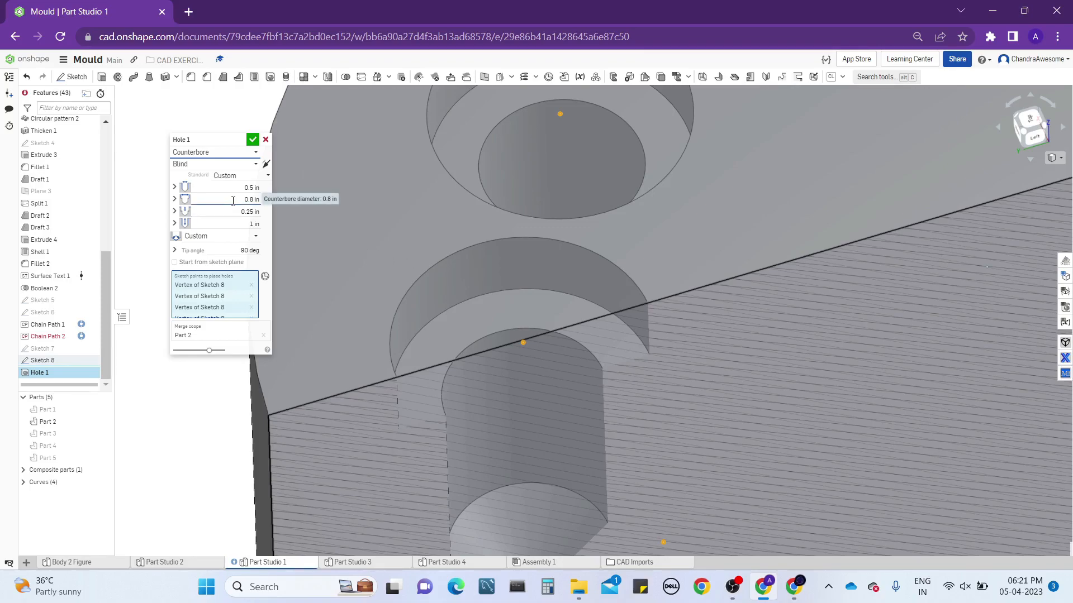
pyautogui.moveTo(591, 275); pyautogui.dragTo(589, 315, button='right')
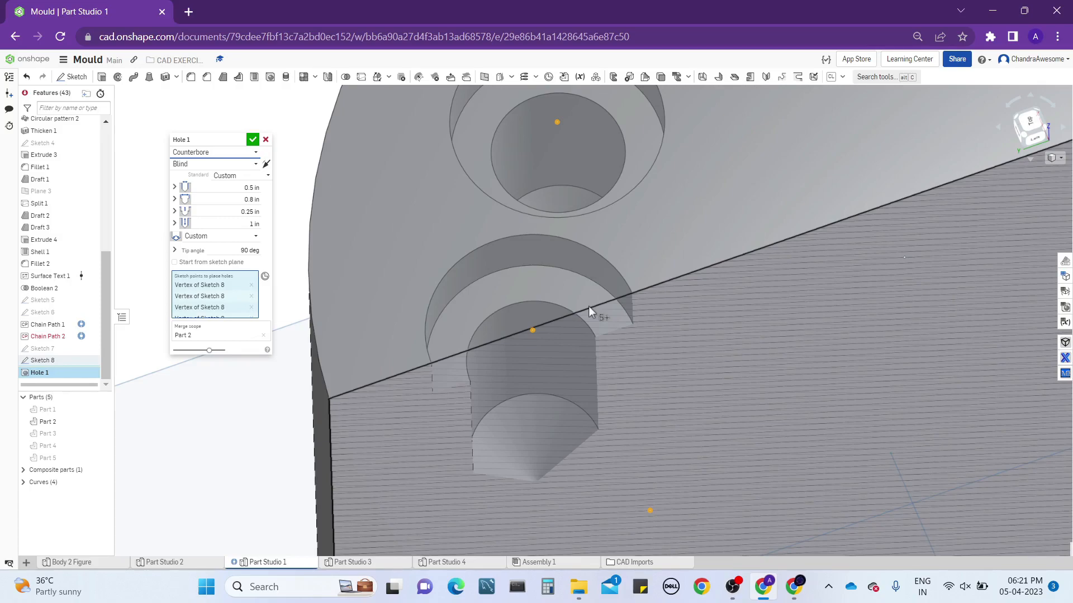
pyautogui.moveTo(589, 309); pyautogui.dragTo(527, 258, button='right')
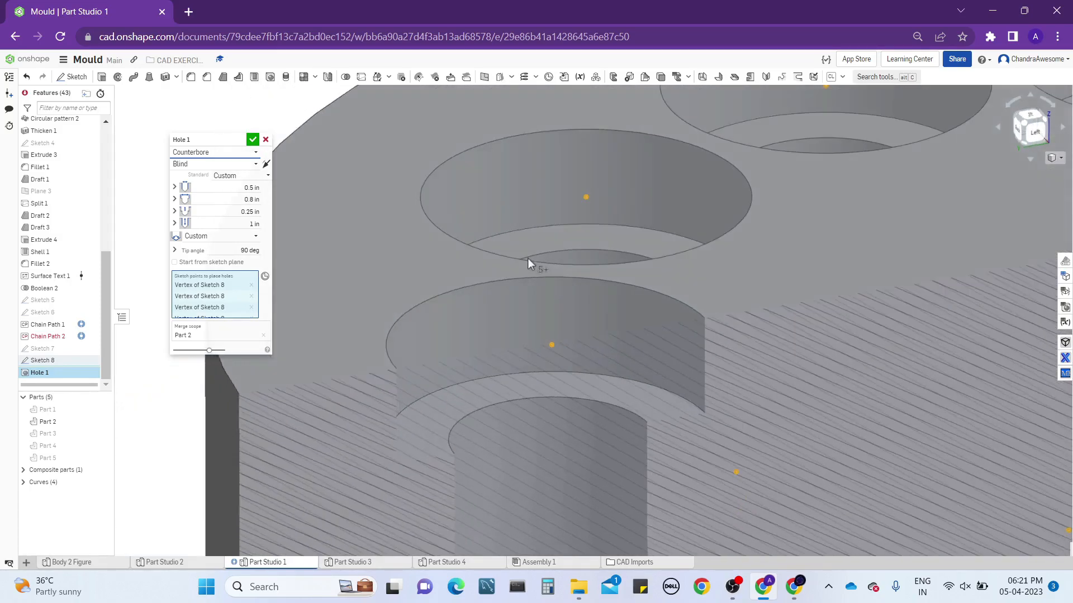
pyautogui.scroll(-5, 528, 258)
pyautogui.scroll(2, 500, 307)
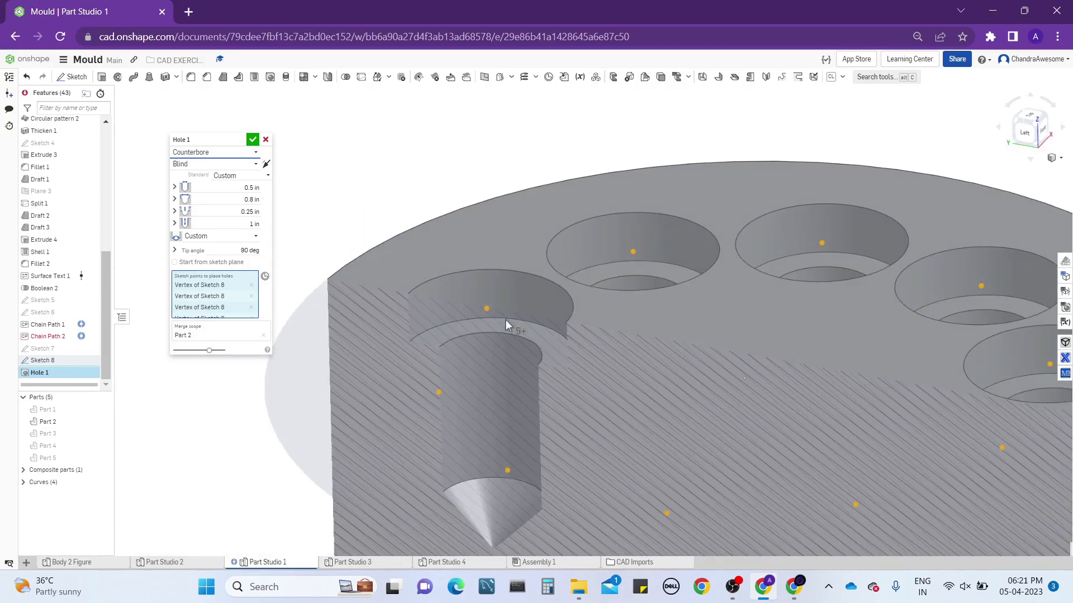
pyautogui.scroll(-6, 505, 324)
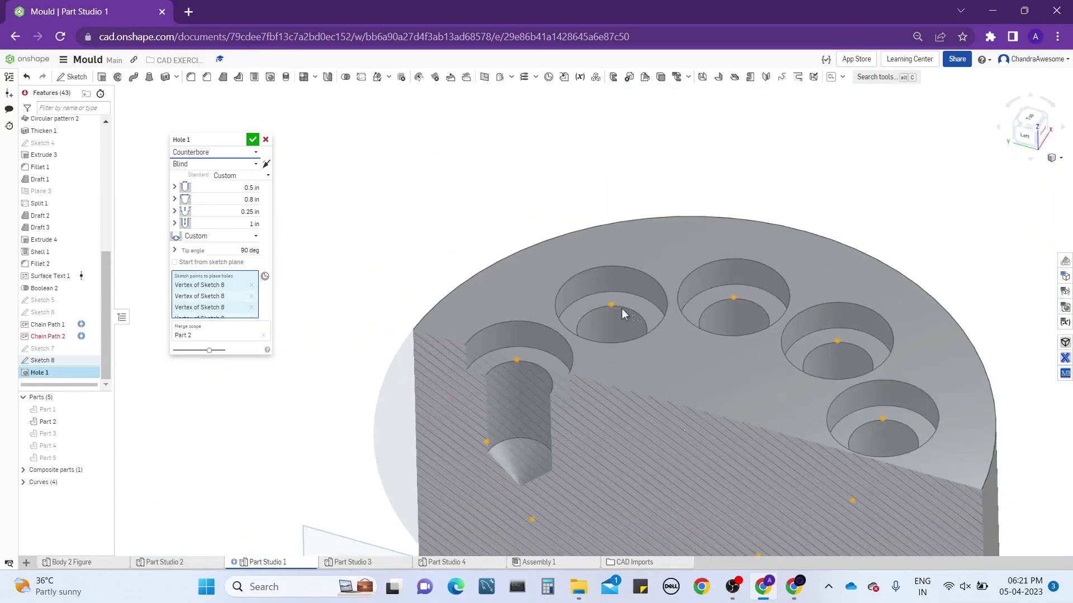
pyautogui.scroll(8, 621, 308)
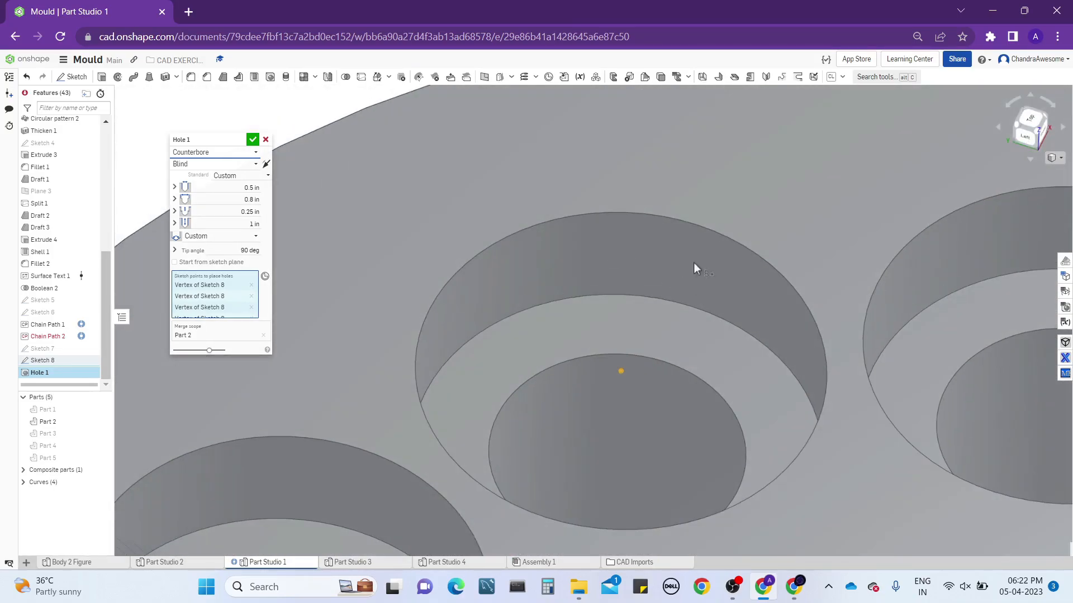
pyautogui.scroll(-2, 665, 300)
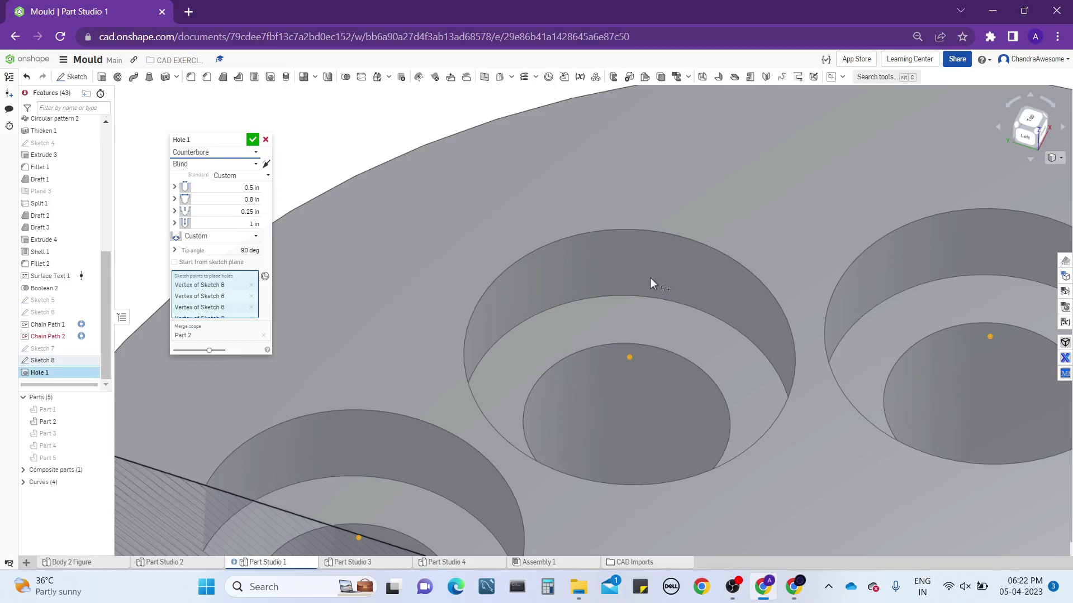
# Set the counterbore depth to 0.5 in and accept the Hole feature
pyautogui.click(237, 211)
pyautogui.write('0.5')
pyautogui.press('Return')
pyautogui.scroll(-3, 639, 290)
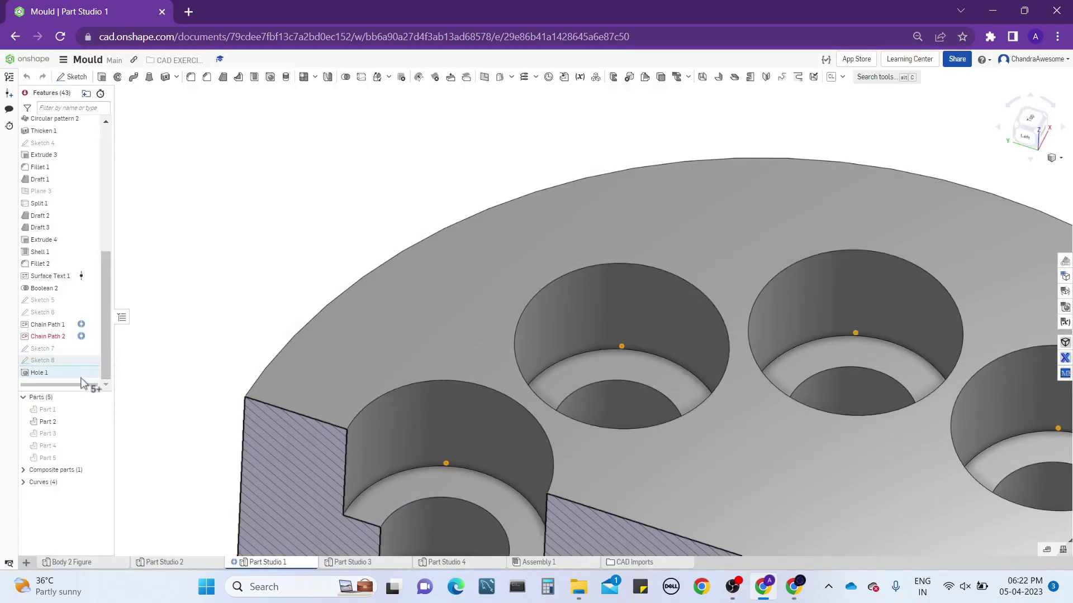
# Reopen the Hole feature, set the counterbore diameter to 0.6 in and check the narrower ledge in the preview
pyautogui.rightClick(85, 375)
pyautogui.click(115, 398)
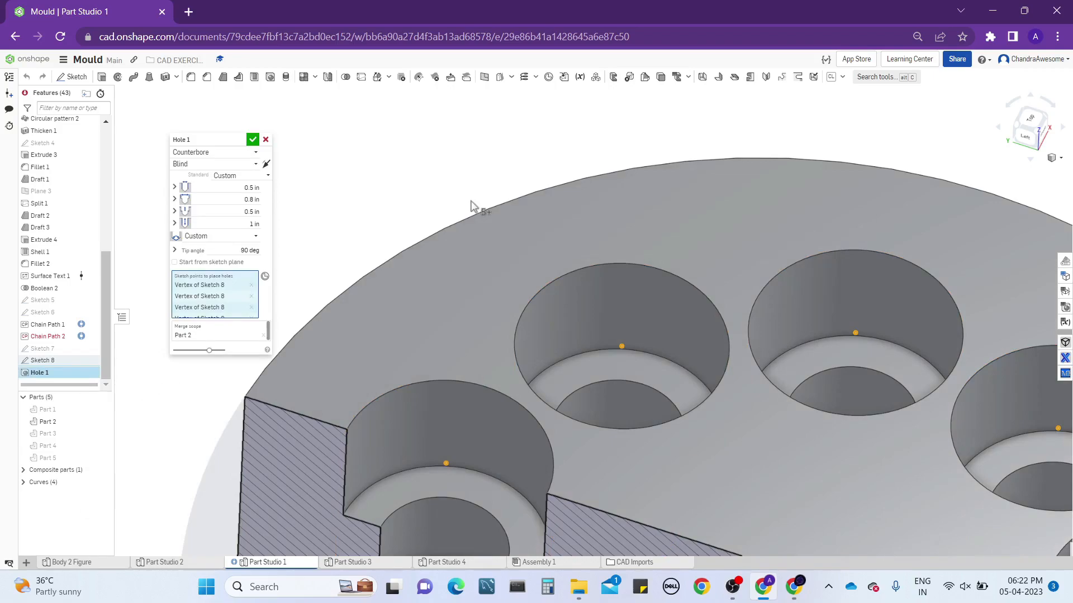
pyautogui.moveTo(511, 250); pyautogui.dragTo(464, 238, button='middle')
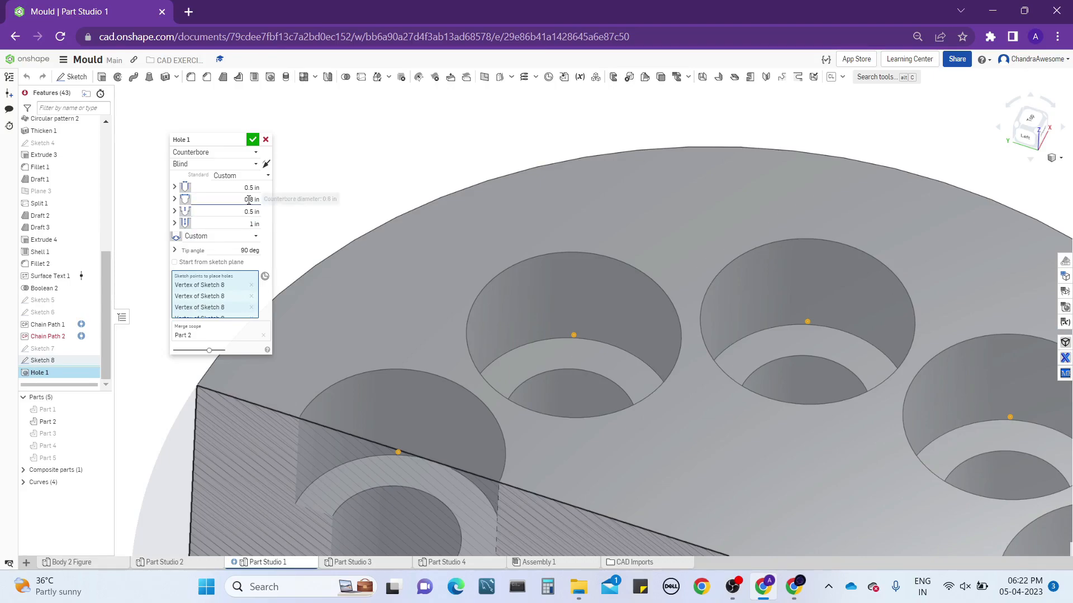
pyautogui.click(243, 200)
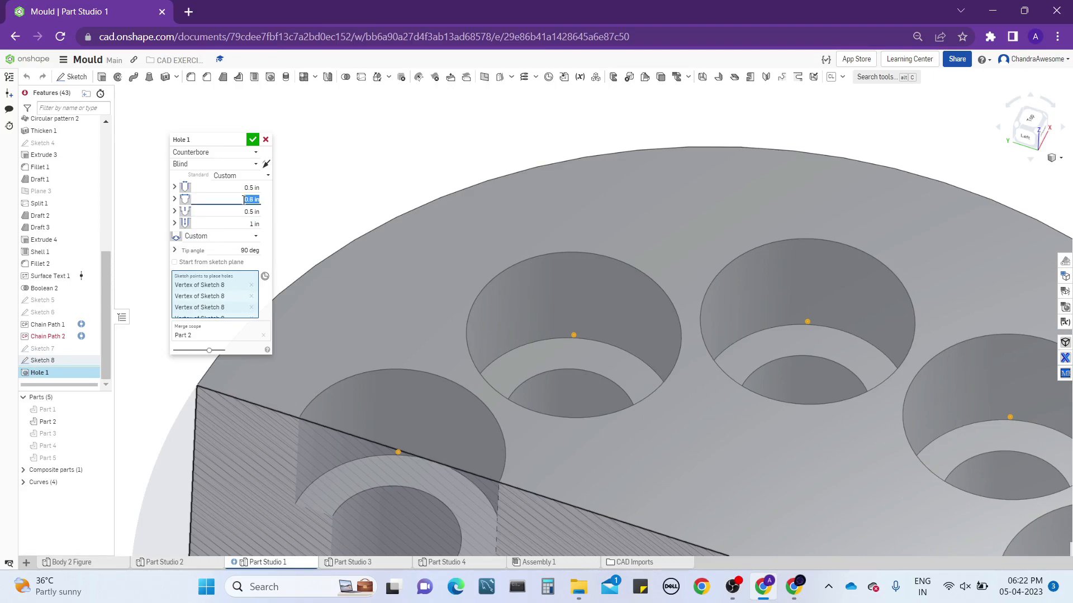
pyautogui.moveTo(648, 279)
pyautogui.mouseDown(button='right')
pyautogui.moveTo(647, 312)
pyautogui.moveTo(642, 296)
pyautogui.moveTo(623, 307)
pyautogui.mouseUp(button='right')
pyautogui.scroll(5, 531, 307)
pyautogui.scroll(-5, 643, 296)
pyautogui.scroll(5, 620, 295)
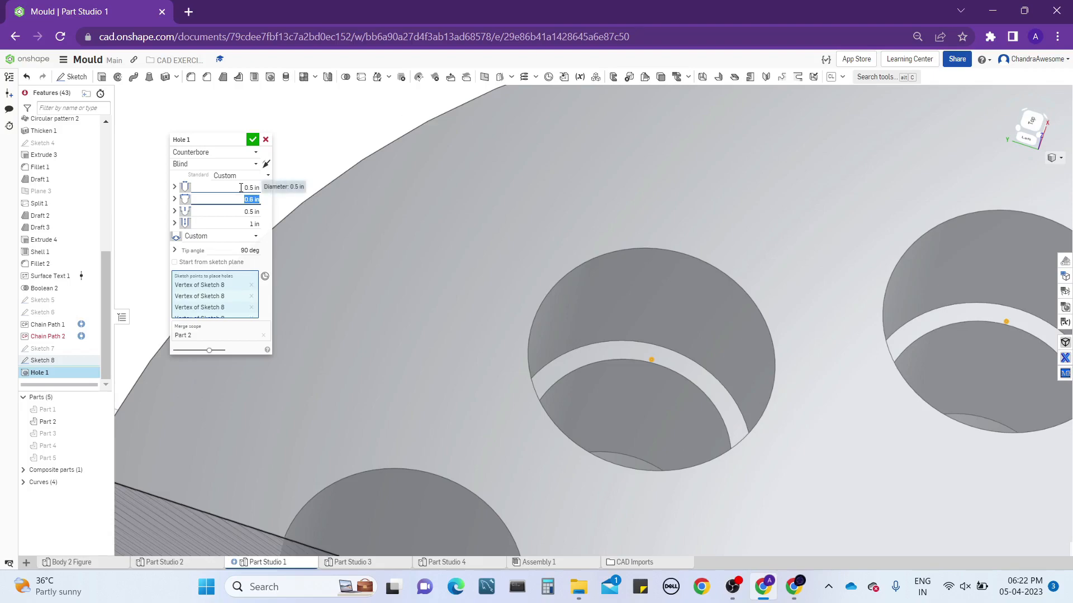
pyautogui.scroll(-3, 488, 223)
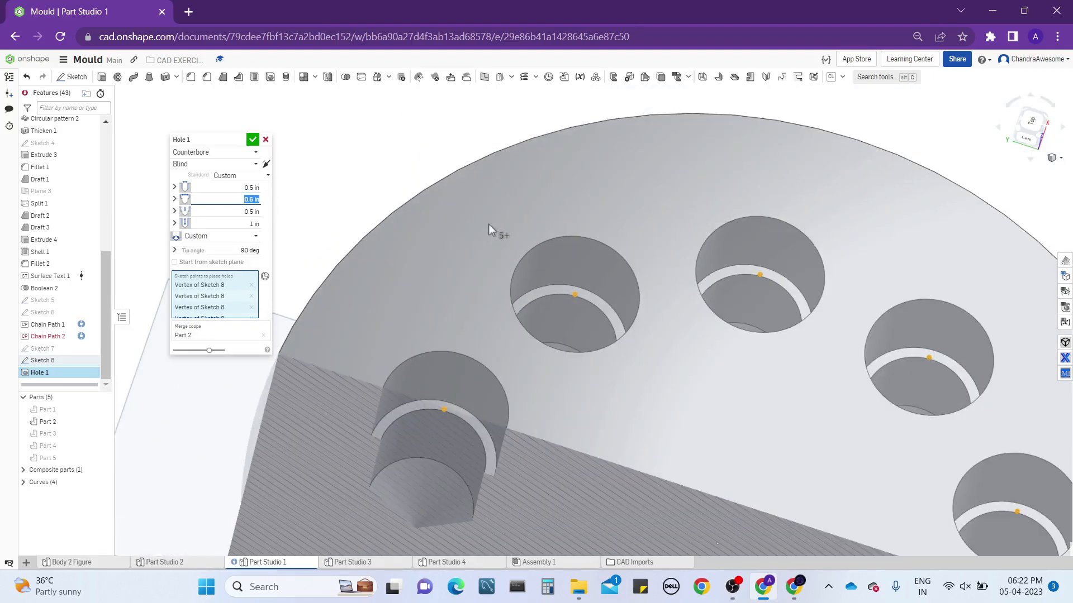
# Change the hole style from Counterbore to Countersink, check the conical mouths in the preview and accept the Hole feature
pyautogui.click(235, 148)
pyautogui.click(229, 192)
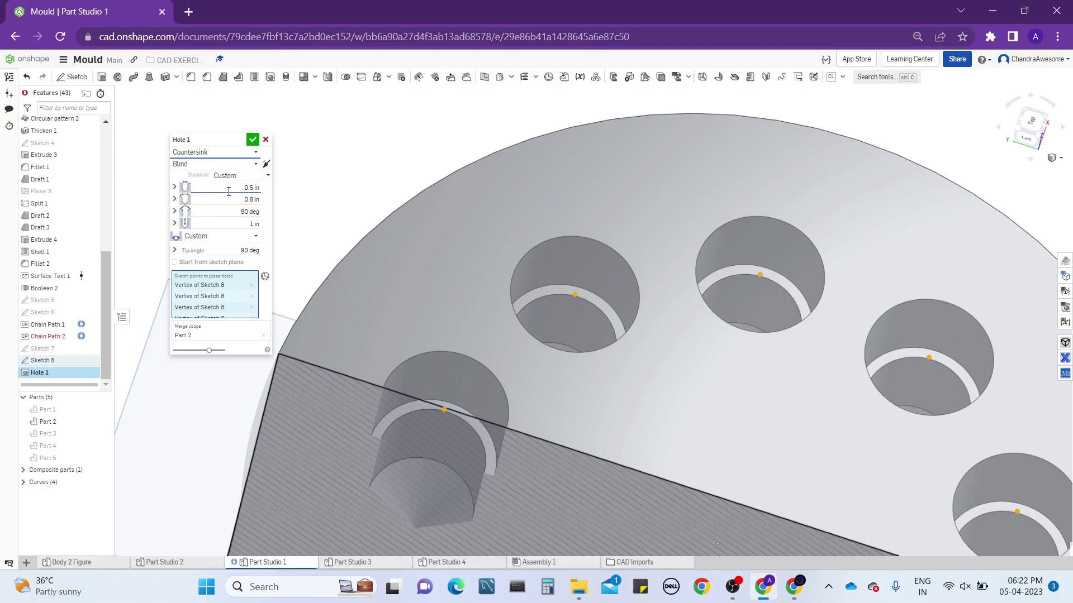
pyautogui.moveTo(731, 279); pyautogui.dragTo(659, 299, button='middle')
pyautogui.scroll(2, 758, 257)
pyautogui.moveTo(757, 256); pyautogui.dragTo(746, 238, button='right')
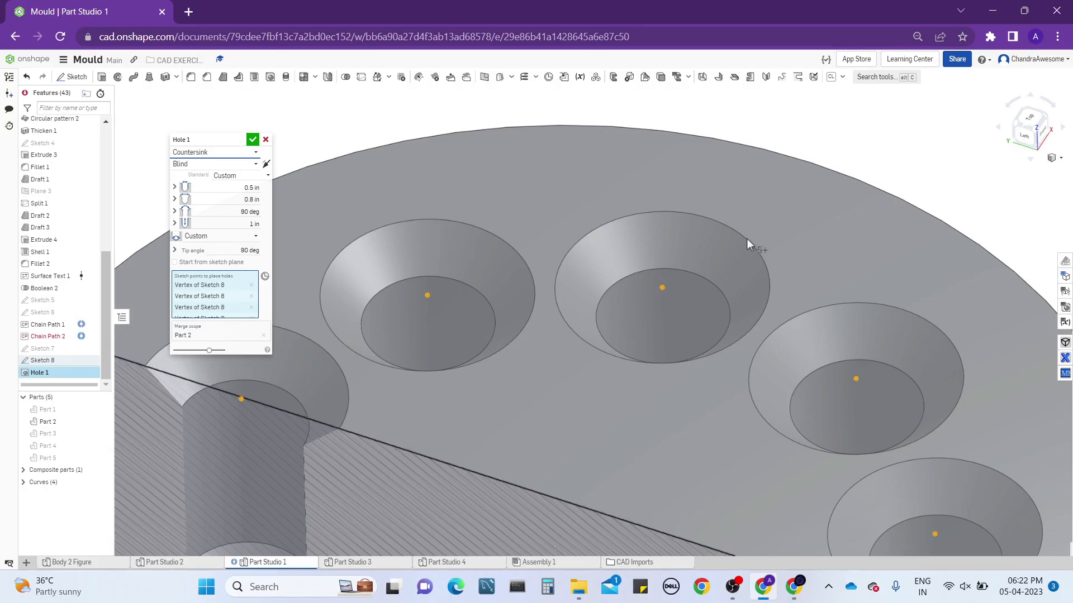
pyautogui.scroll(2, 746, 240)
pyautogui.moveTo(452, 297); pyautogui.dragTo(620, 314, button='middle')
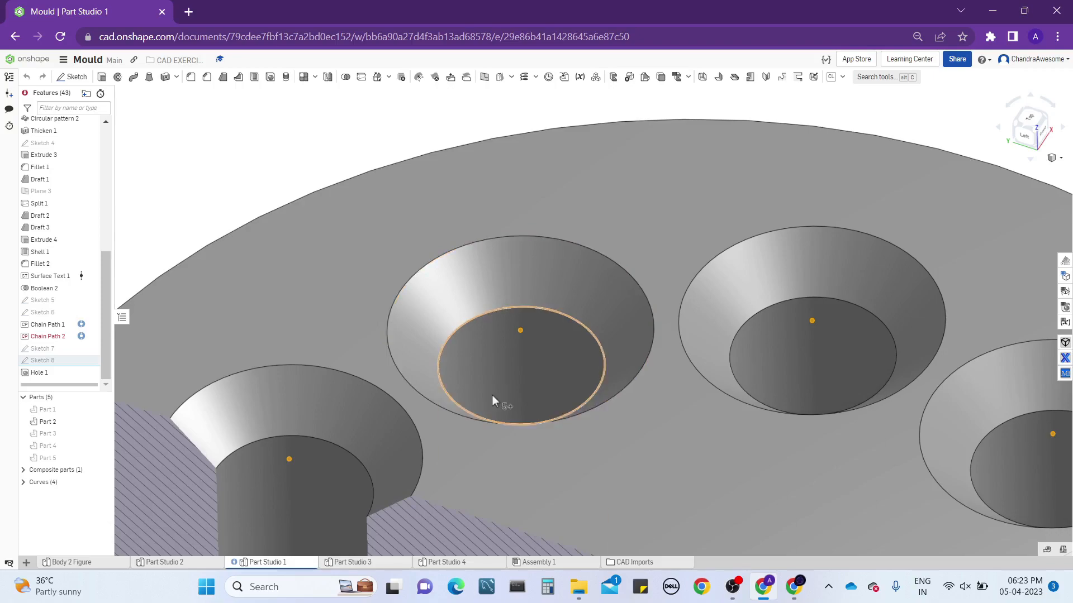
# Reopen the Hole feature and examine the countersink shape in the sectioned hole and its neighbours
pyautogui.rightClick(75, 375)
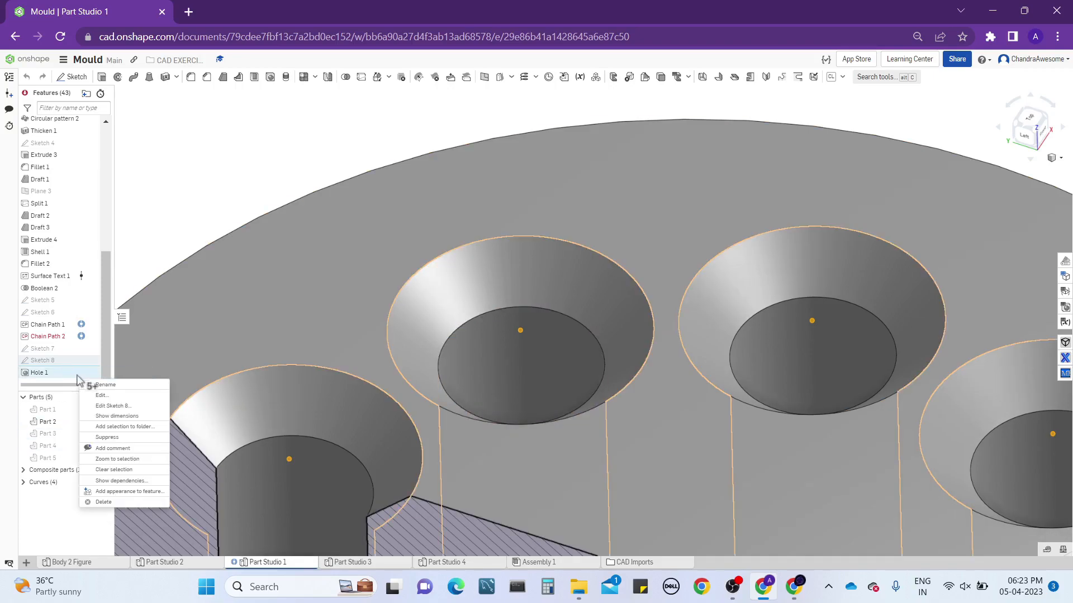
pyautogui.click(106, 396)
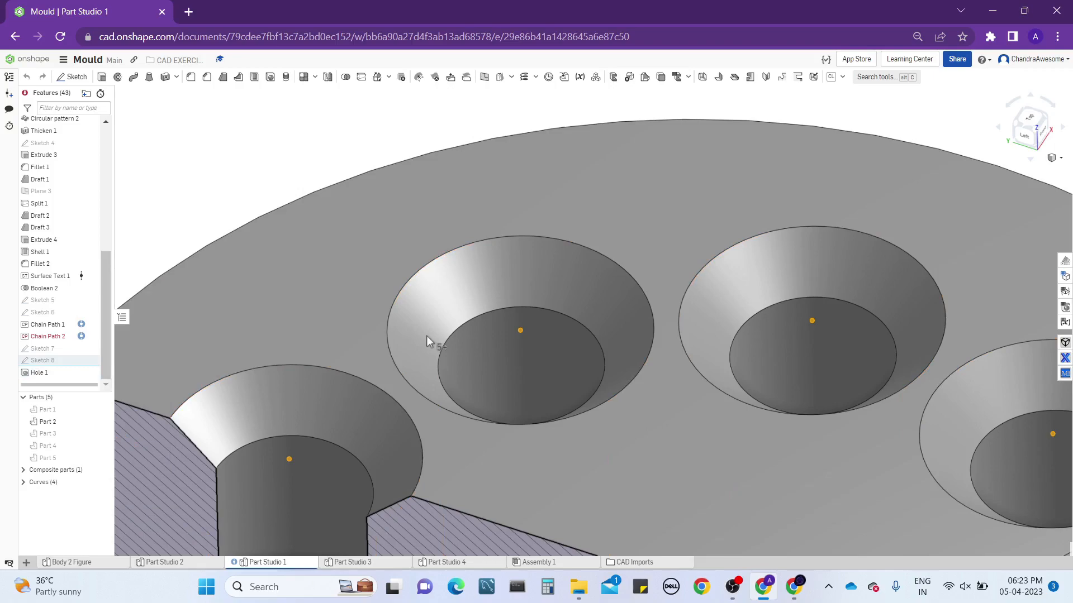
pyautogui.scroll(-3, 491, 308)
pyautogui.scroll(5, 502, 308)
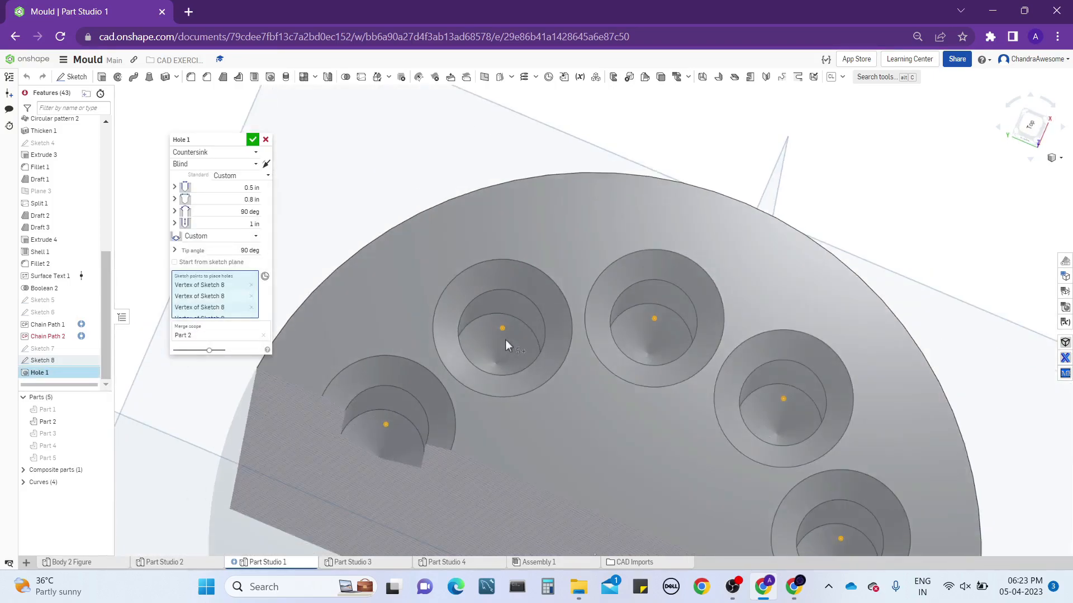
pyautogui.scroll(-5, 514, 289)
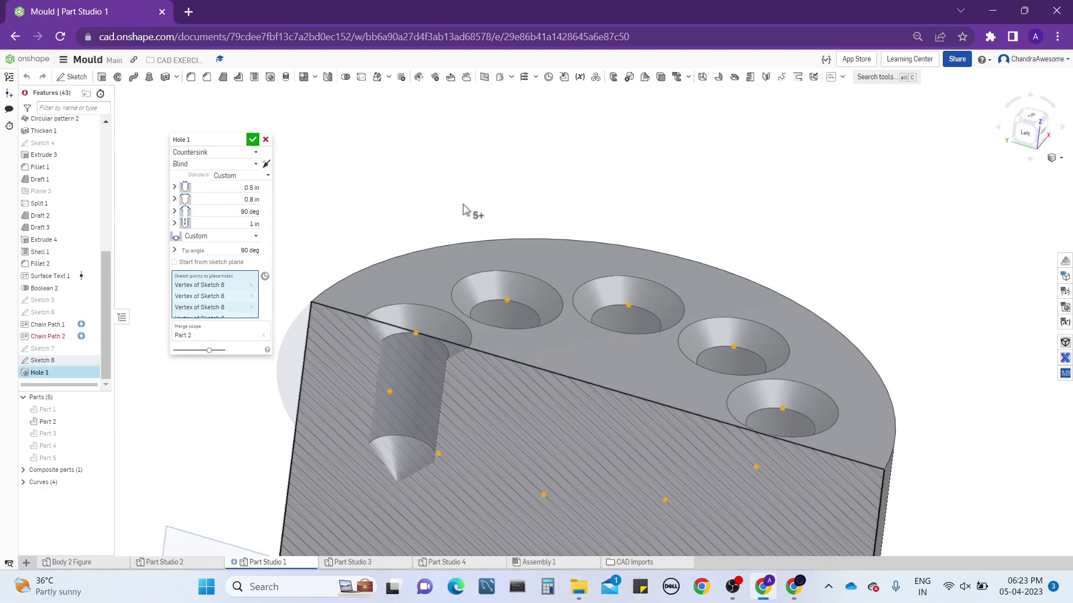
pyautogui.scroll(4, 483, 263)
pyautogui.moveTo(522, 310); pyautogui.dragTo(521, 334, button='right')
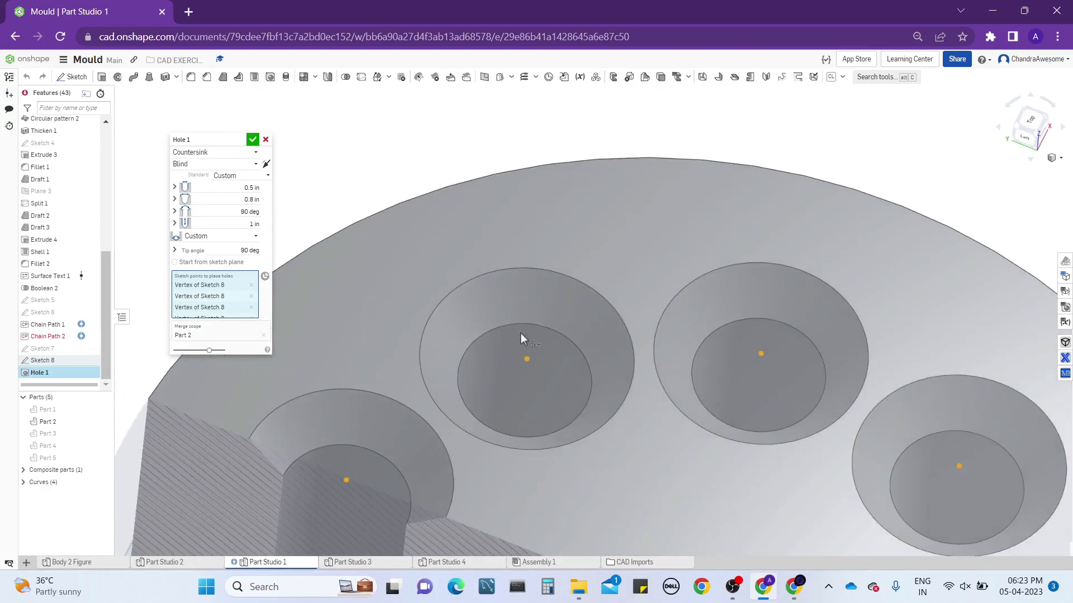
pyautogui.scroll(2, 521, 333)
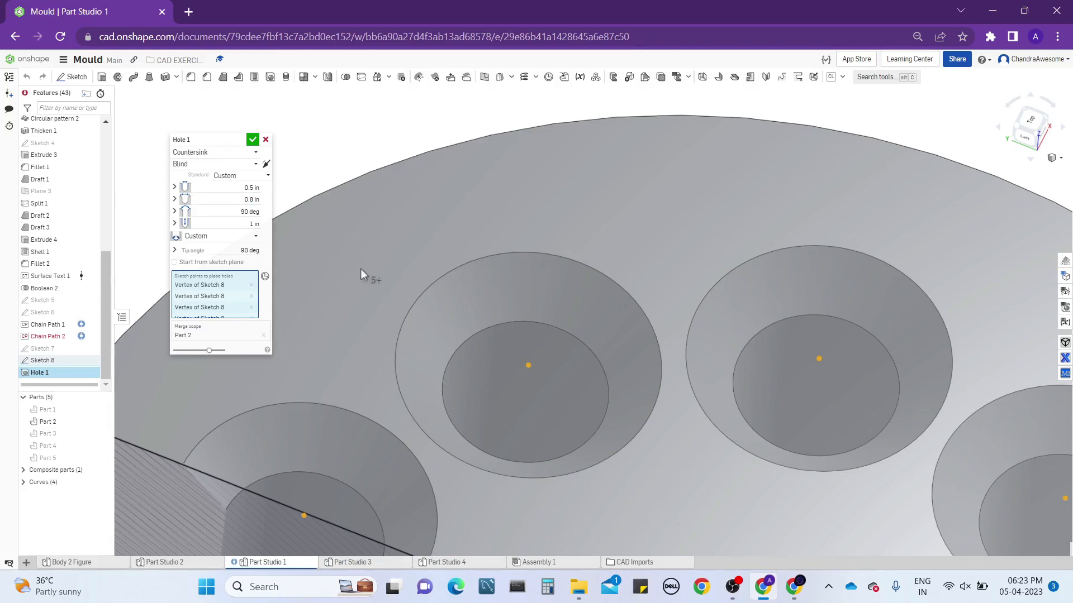
# Set the countersink diameter to 0.9 in and accept the Hole feature
pyautogui.click(224, 200)
pyautogui.press('Up')
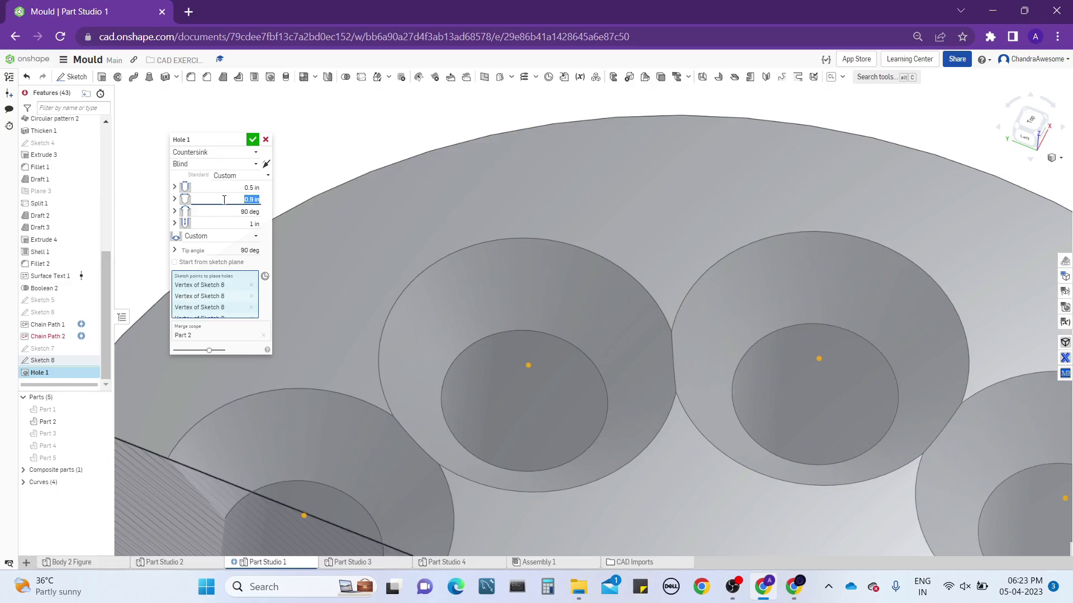
pyautogui.scroll(-1, 224, 200)
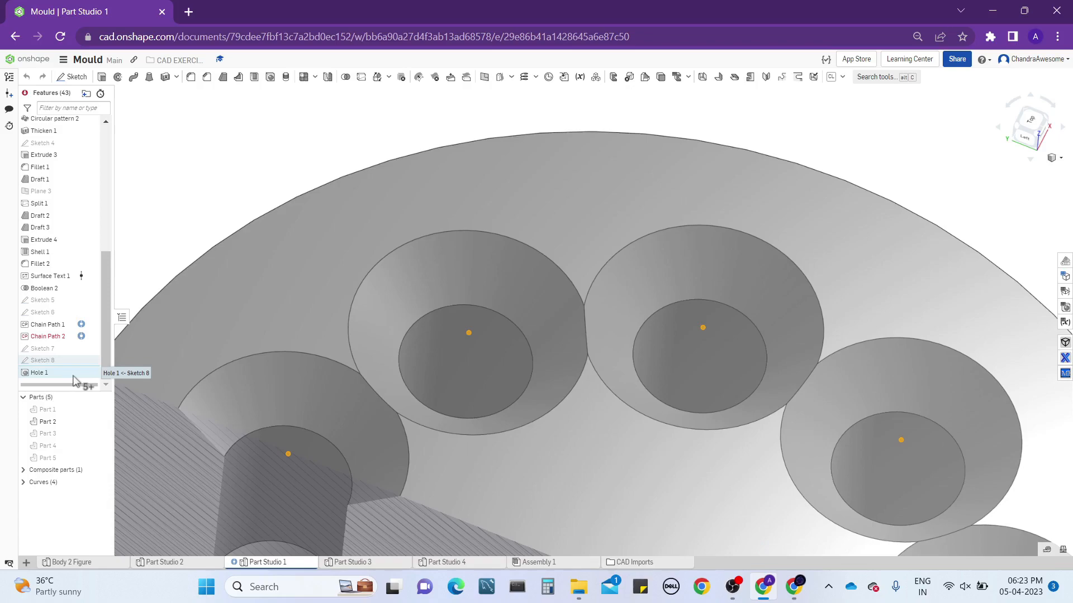
# Reopen the Hole feature, set the countersink diameter to 0.7 in and the countersink angle to 99 degrees, and accept it
pyautogui.rightClick(74, 378)
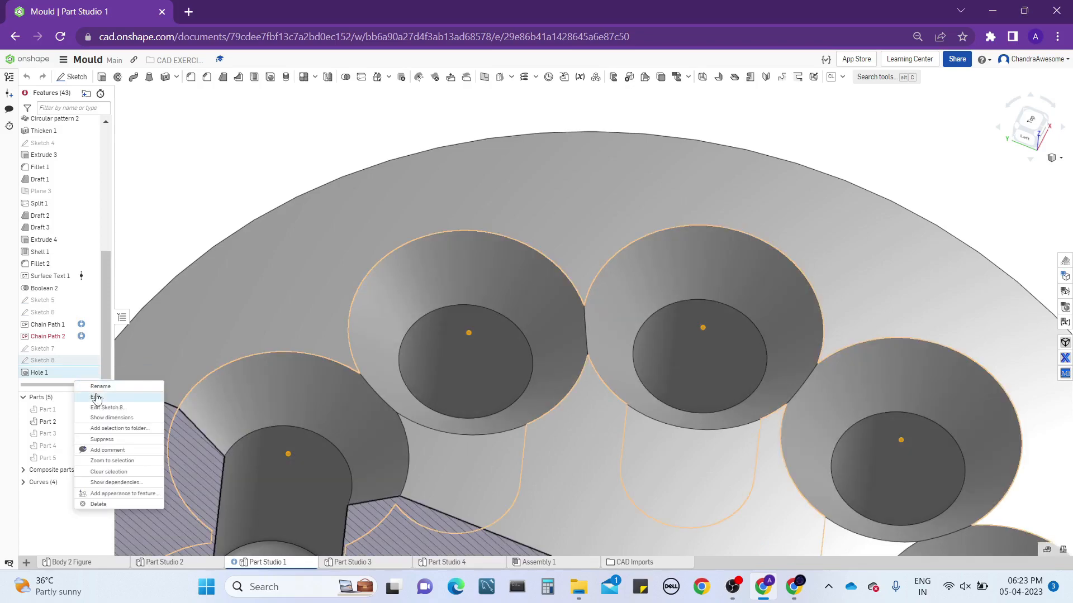
pyautogui.click(91, 390)
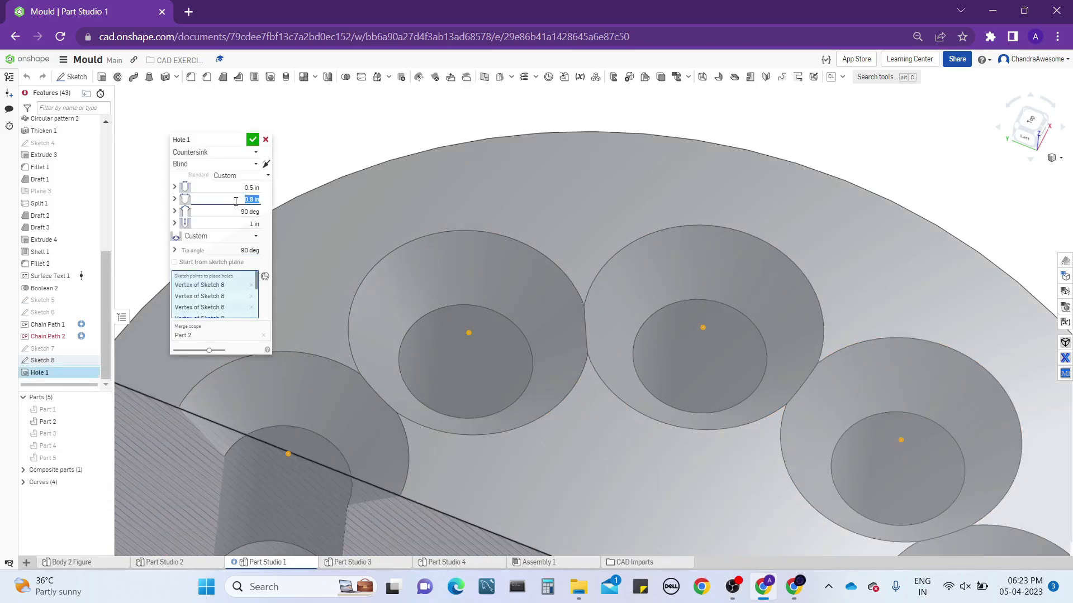
pyautogui.click(236, 200)
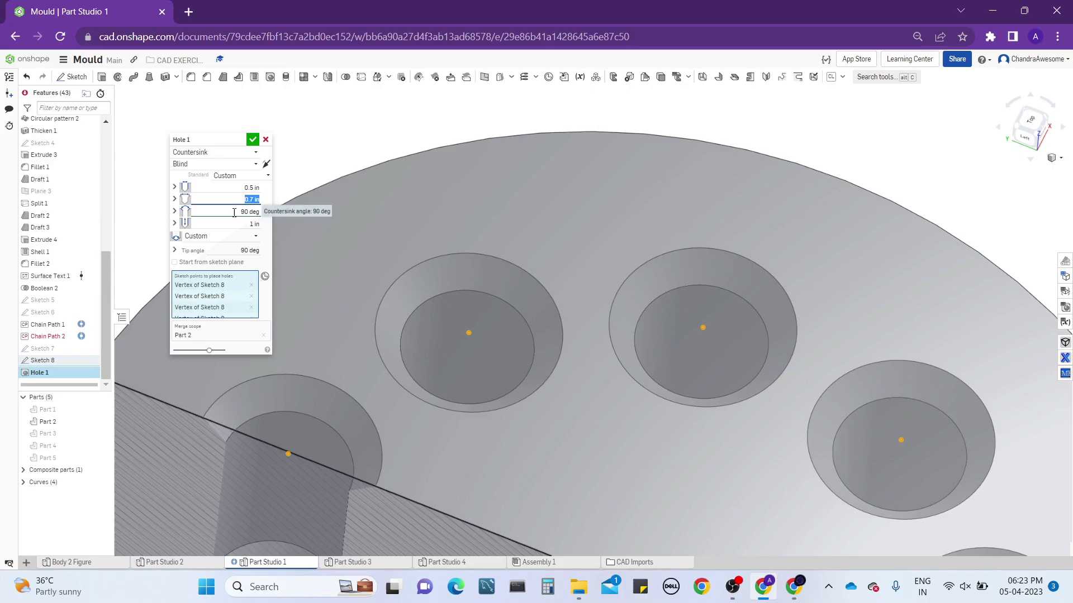
pyautogui.click(234, 212)
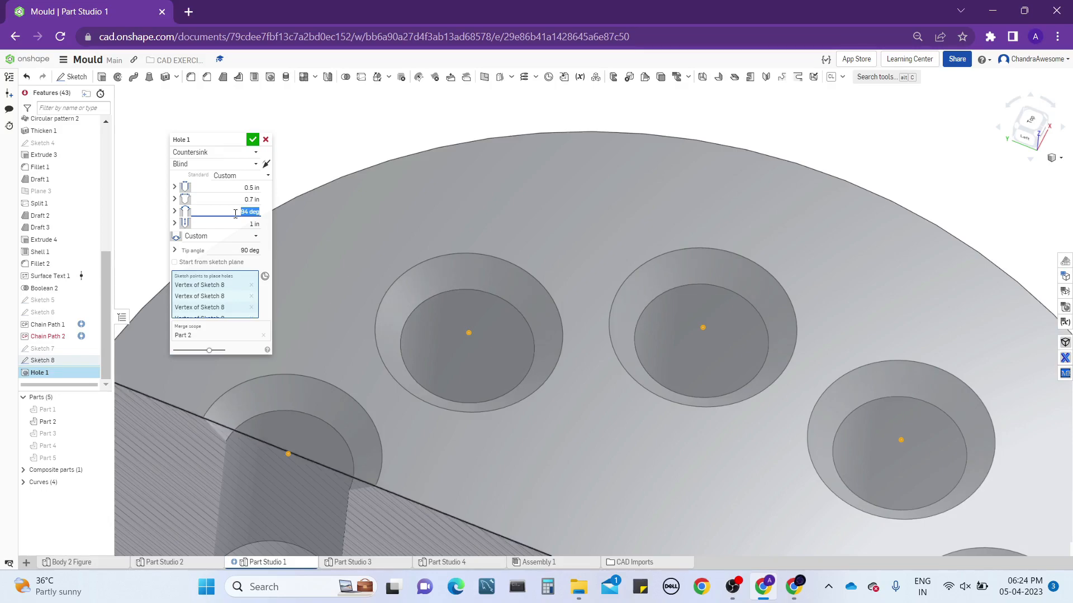
pyautogui.scroll(5, 235, 214)
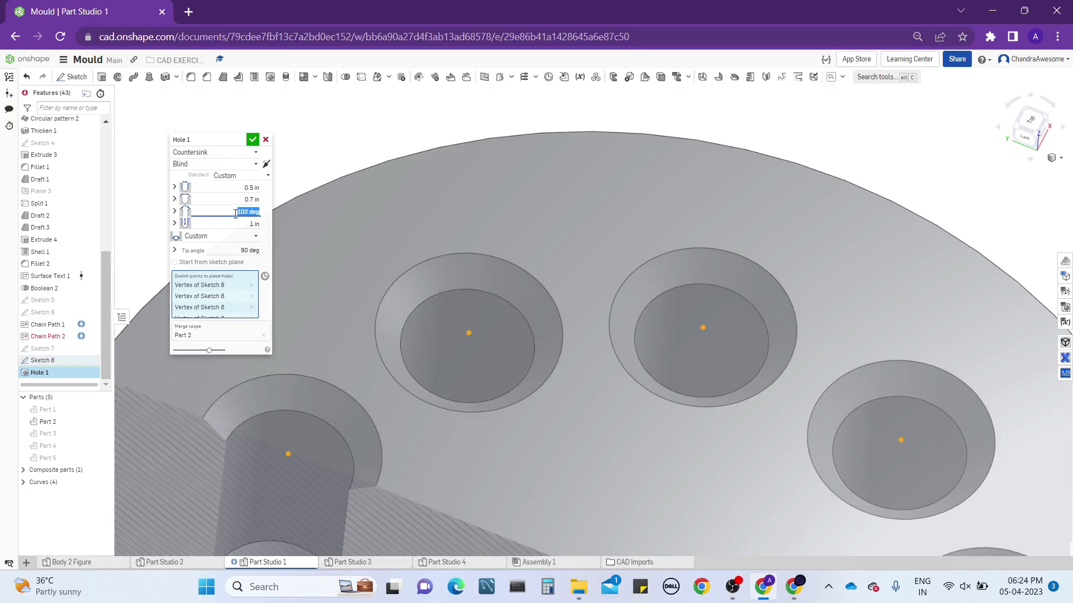
pyautogui.scroll(-3, 235, 214)
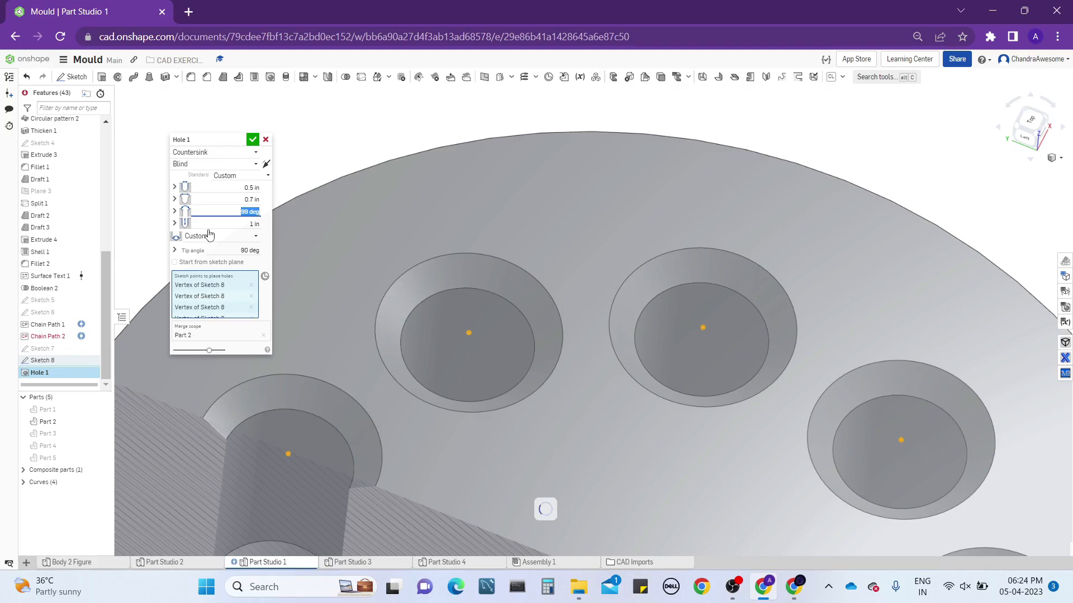
pyautogui.click(241, 164)
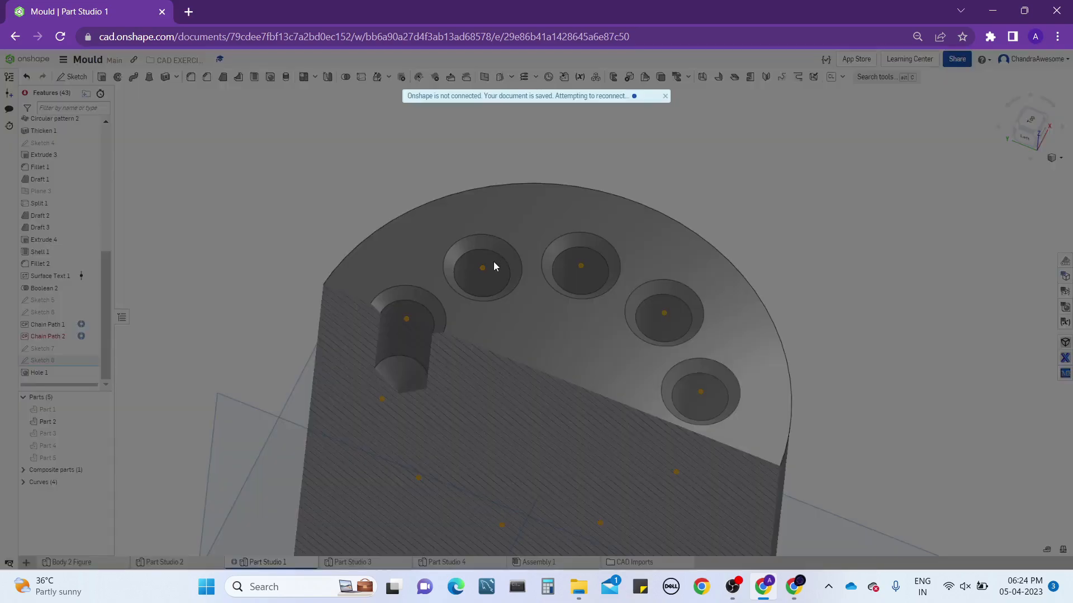
# Reopen the Hole feature, change its termination from Blind to Through and accept it
pyautogui.rightClick(494, 260)
pyautogui.click(257, 179)
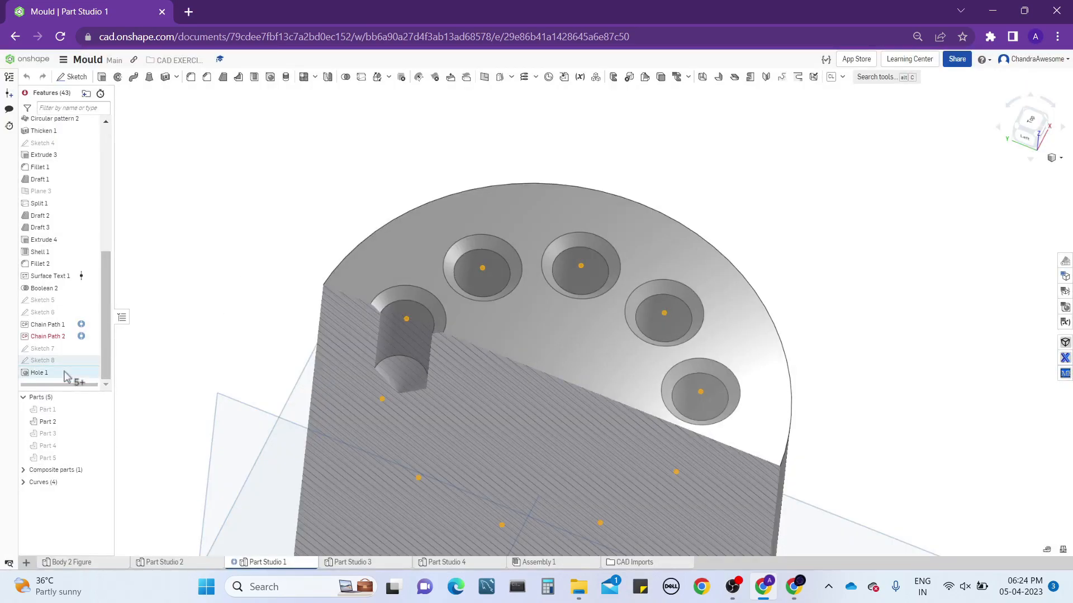
pyautogui.rightClick(94, 373)
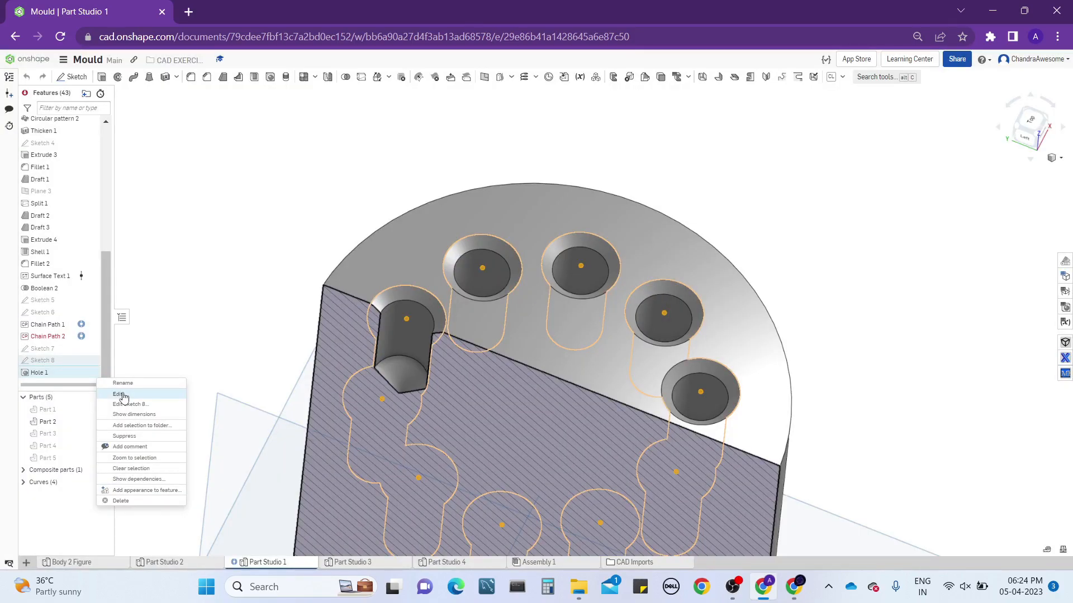
pyautogui.click(128, 395)
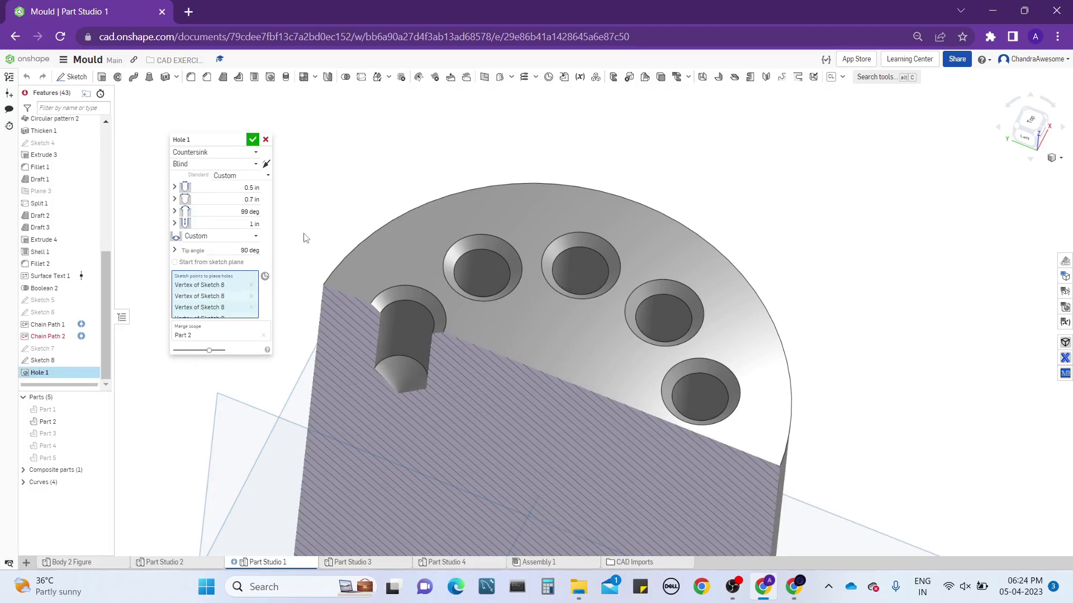
pyautogui.scroll(2, 419, 201)
pyautogui.click(249, 164)
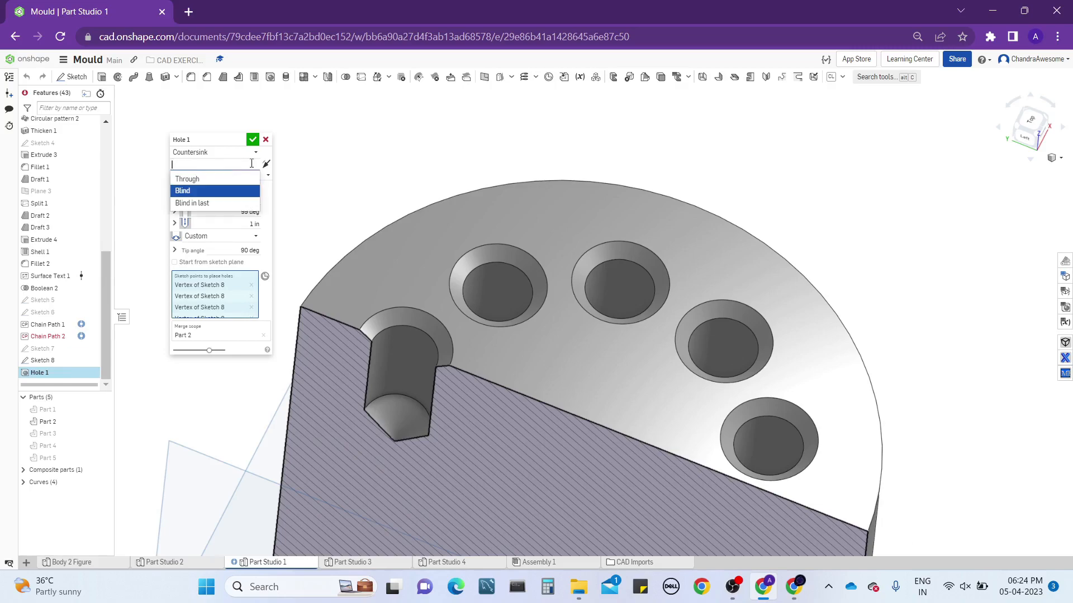
pyautogui.scroll(-3, 416, 194)
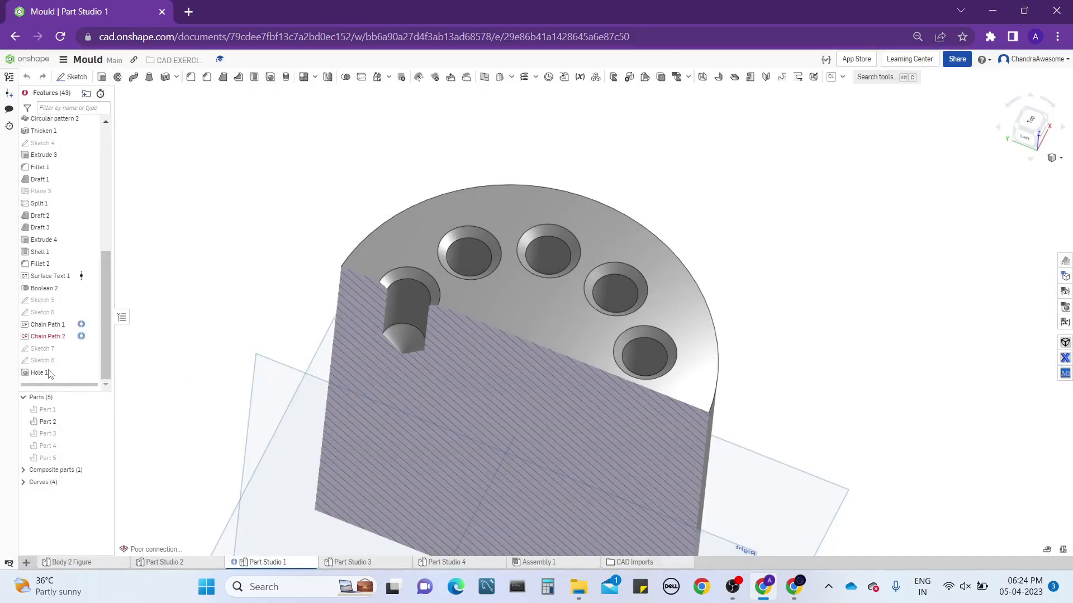
pyautogui.rightClick(70, 372)
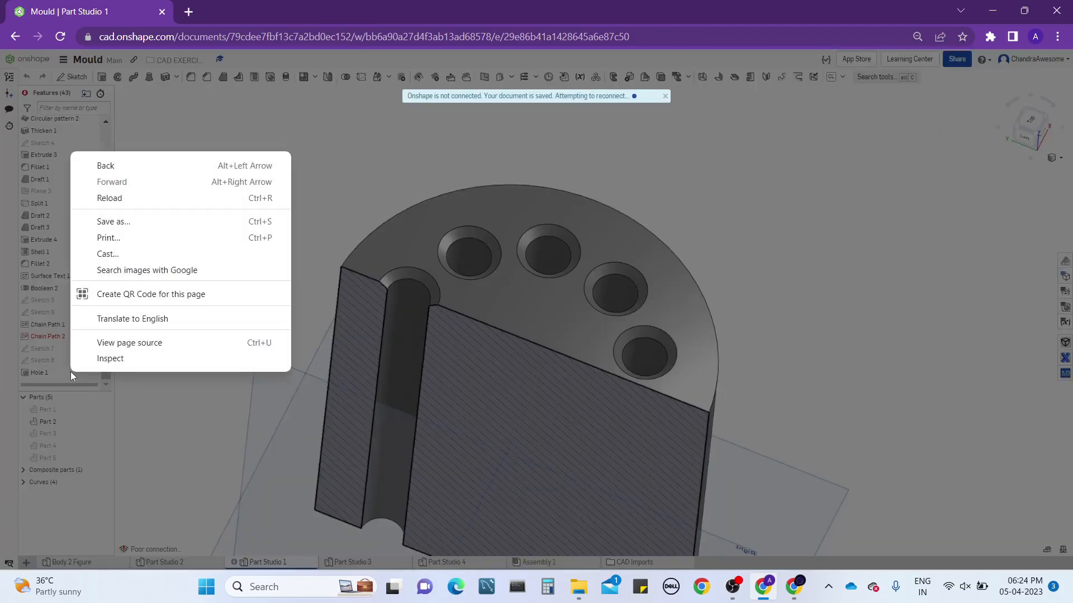
pyautogui.click(344, 197)
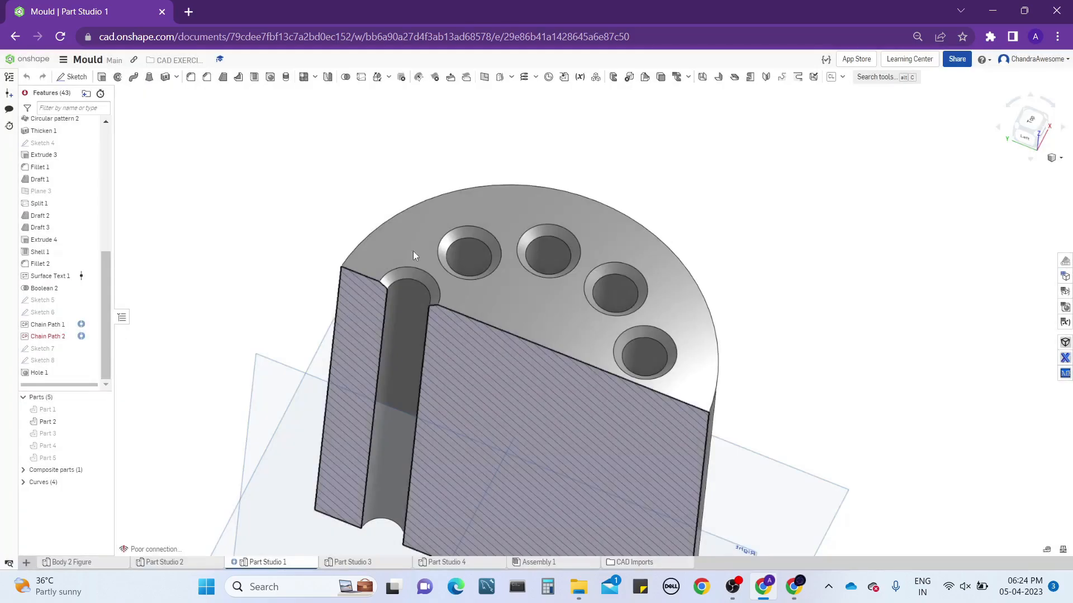
# Examine the through hole along the full height of the sectioned cylinder, both as finished geometry and in the reopened Hole feature's preview
pyautogui.scroll(4, 407, 309)
pyautogui.scroll(-4, 406, 308)
pyautogui.moveTo(408, 306); pyautogui.dragTo(418, 261, button='right')
pyautogui.rightClick(67, 373)
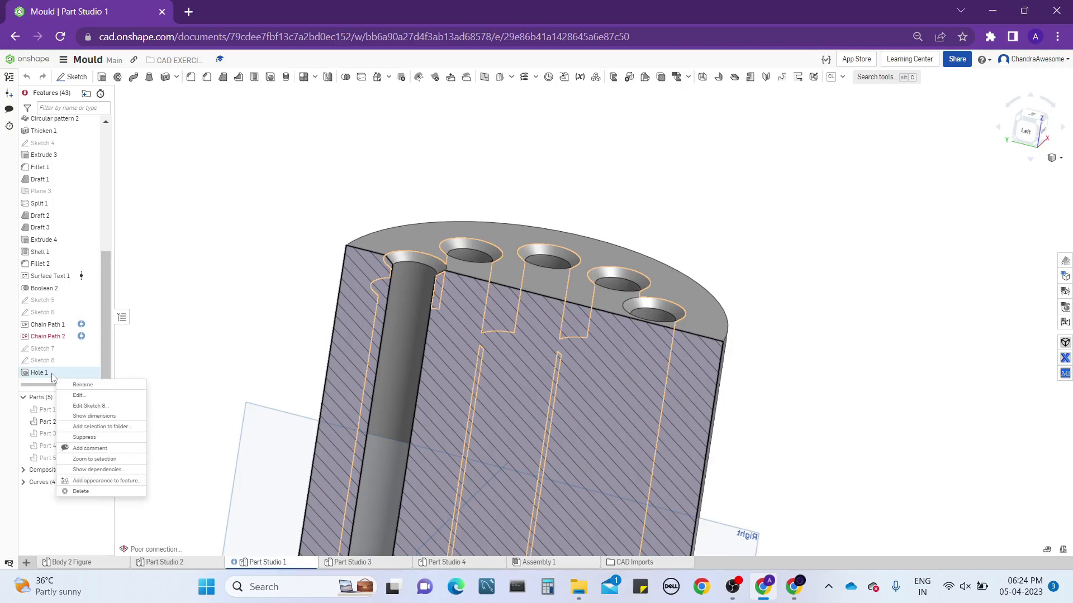
pyautogui.click(84, 387)
pyautogui.scroll(-2, 361, 218)
pyautogui.scroll(-2, 361, 213)
pyautogui.moveTo(367, 245); pyautogui.dragTo(404, 219, button='middle')
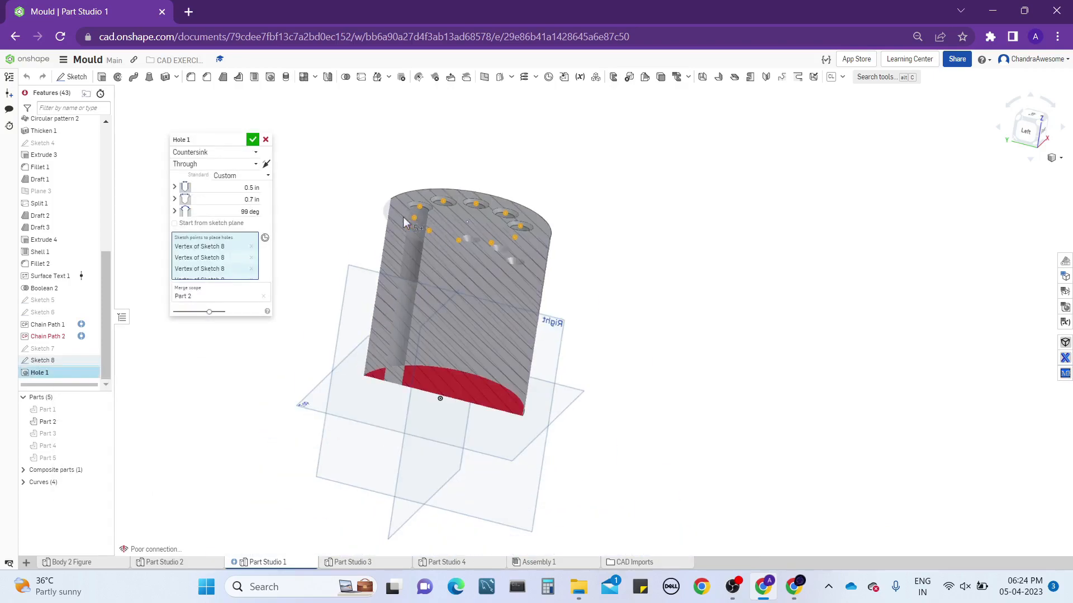
pyautogui.scroll(4, 390, 239)
pyautogui.moveTo(390, 239); pyautogui.dragTo(414, 323, button='right')
pyautogui.scroll(-2, 397, 217)
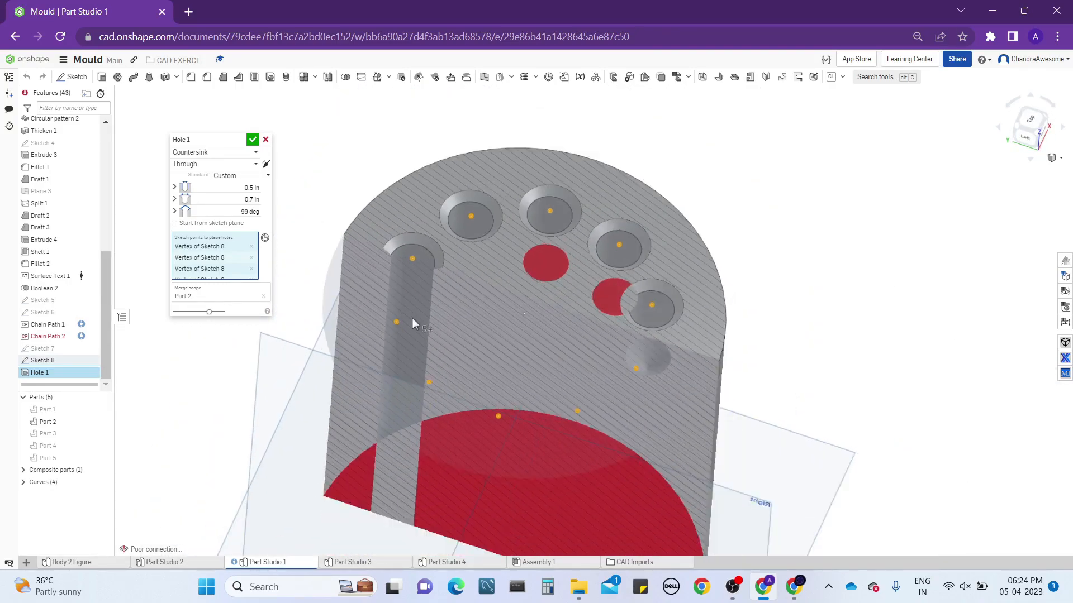
# Set the hole termination to Blind in last, then clear the merge scope and reselect Part 2 for it
pyautogui.click(221, 165)
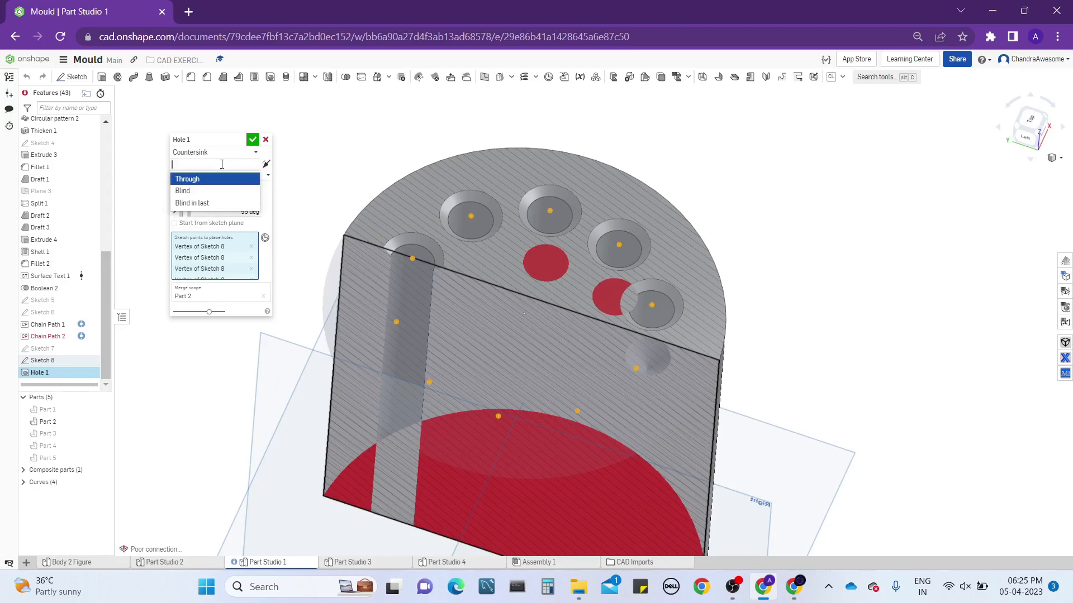
pyautogui.click(223, 203)
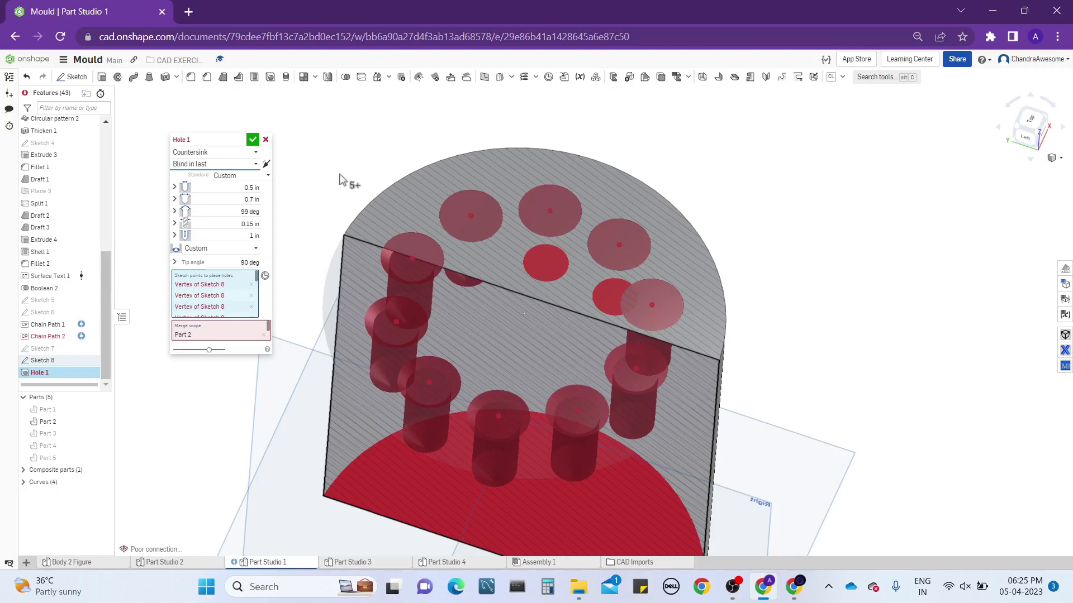
pyautogui.moveTo(342, 180); pyautogui.dragTo(400, 284, button='right')
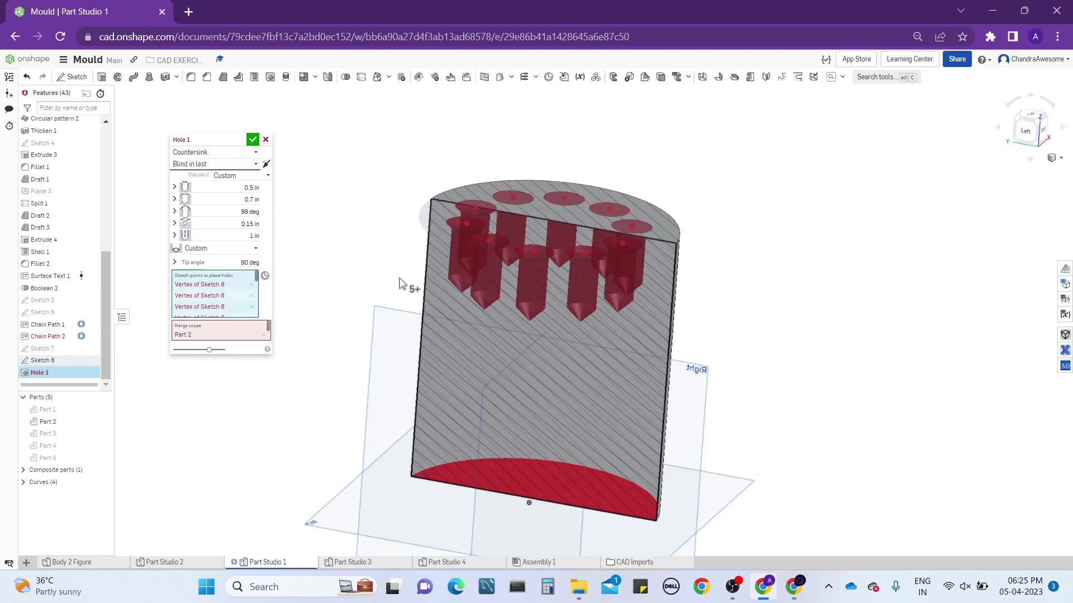
pyautogui.click(261, 335)
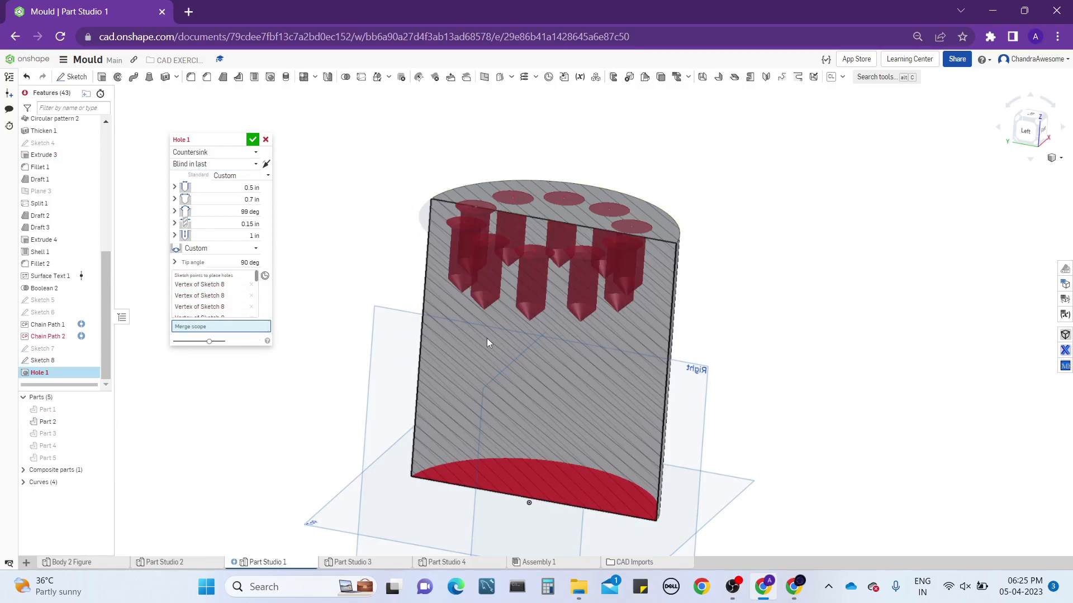
pyautogui.click(74, 423)
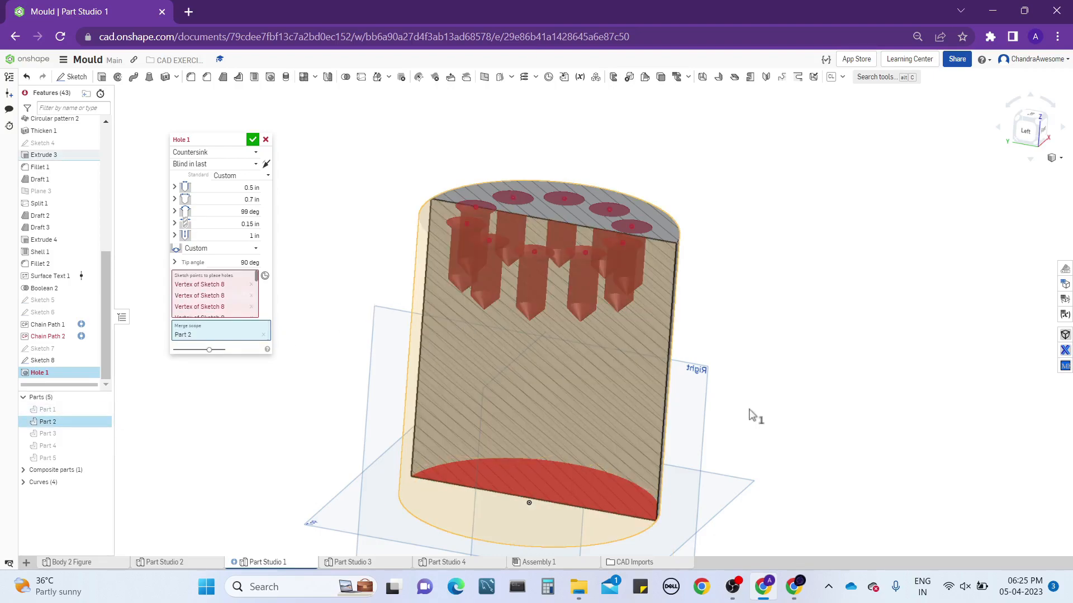
pyautogui.moveTo(749, 414); pyautogui.dragTo(750, 437, button='right')
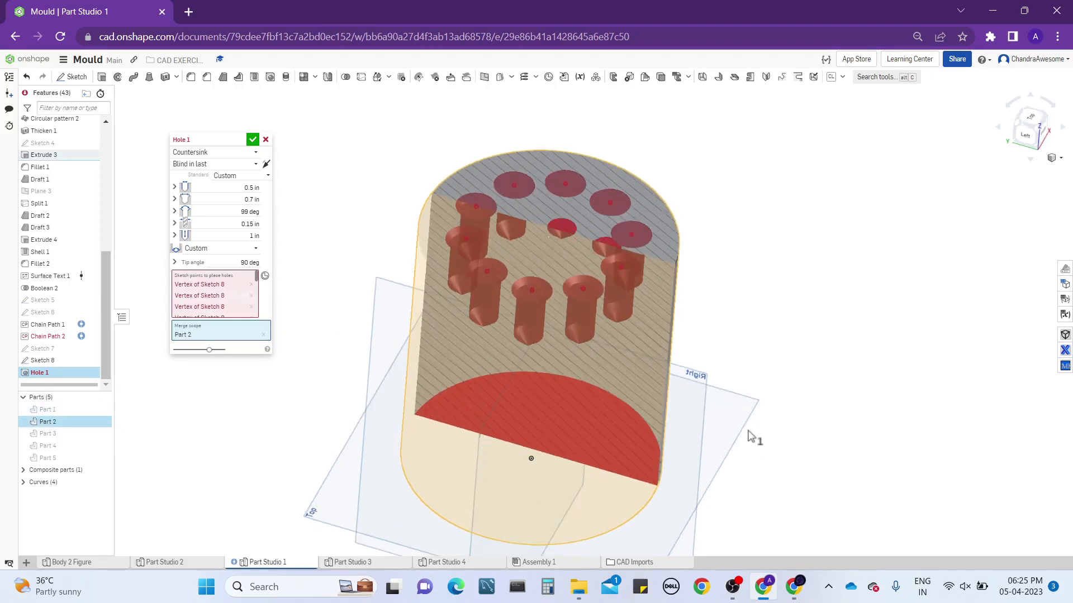
pyautogui.click(245, 164)
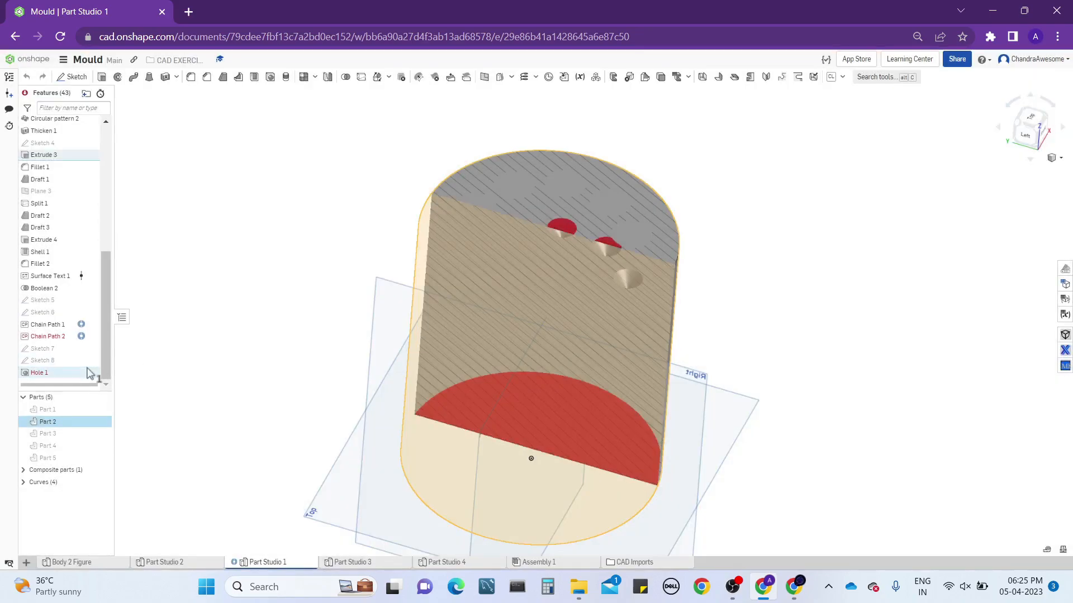
# Reopen the Hole feature, set its termination to Blind and accept it
pyautogui.rightClick(88, 373)
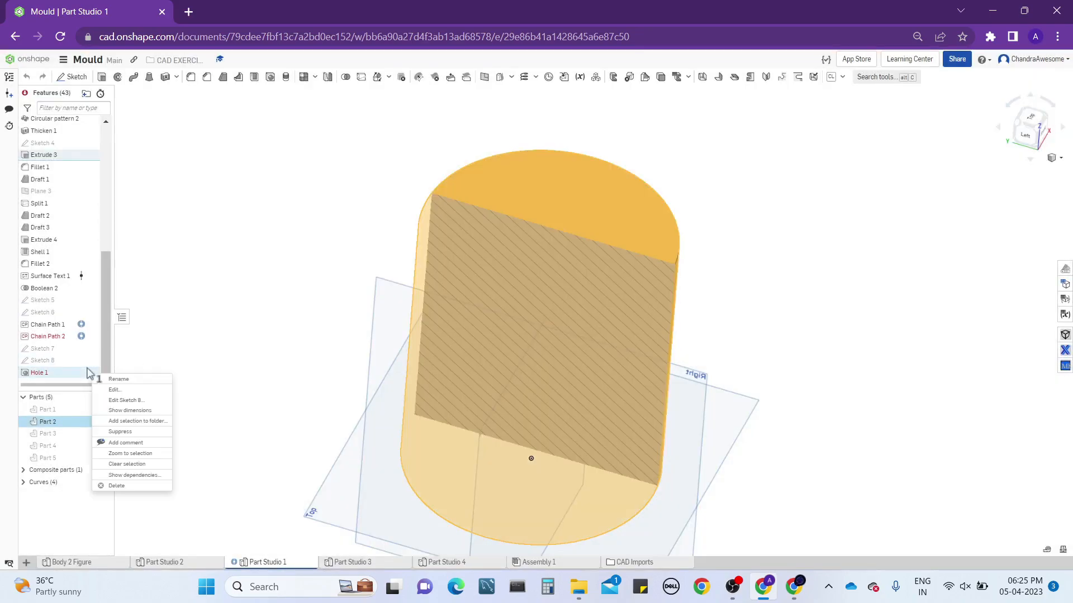
pyautogui.click(132, 387)
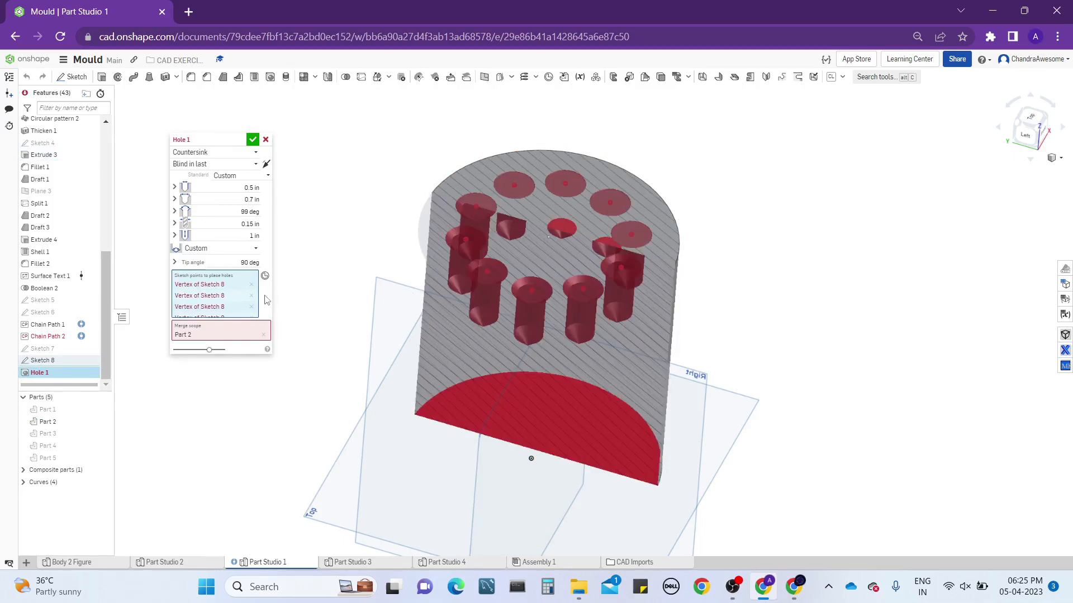
pyautogui.click(211, 164)
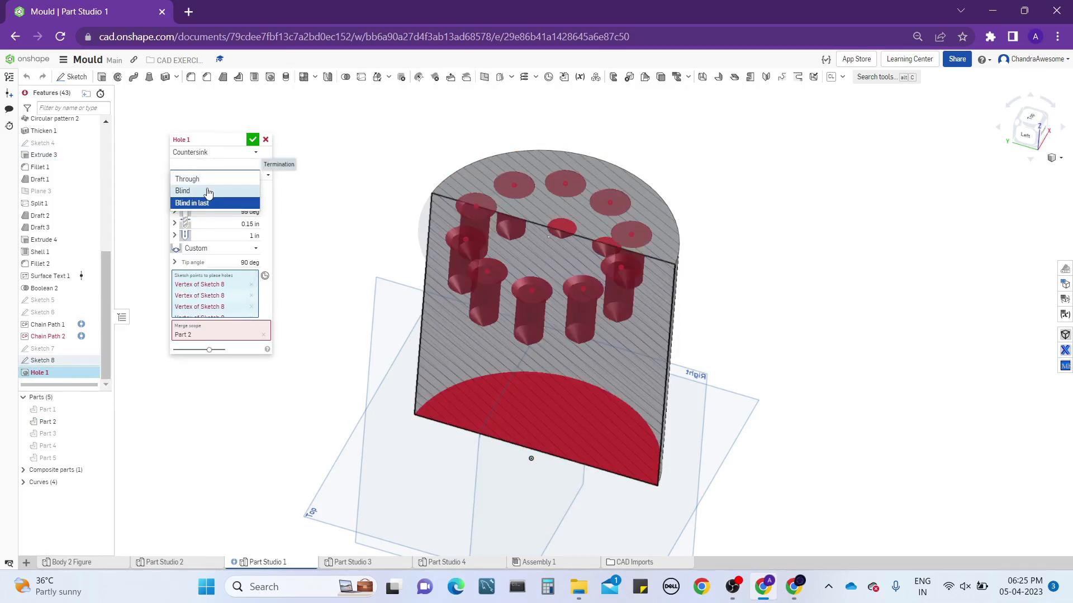
pyautogui.click(187, 190)
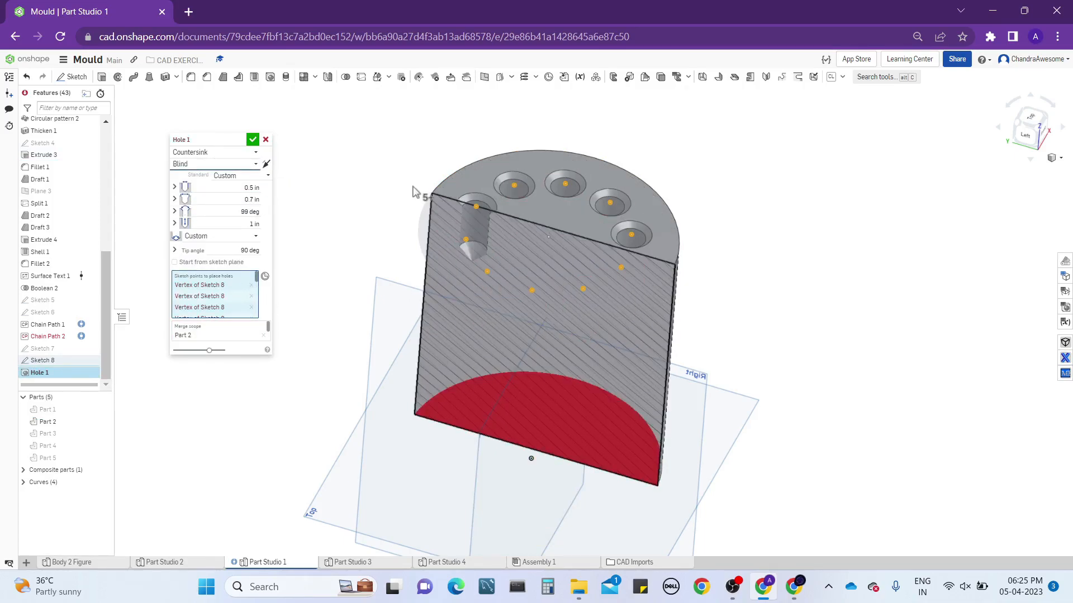
pyautogui.scroll(3, 412, 187)
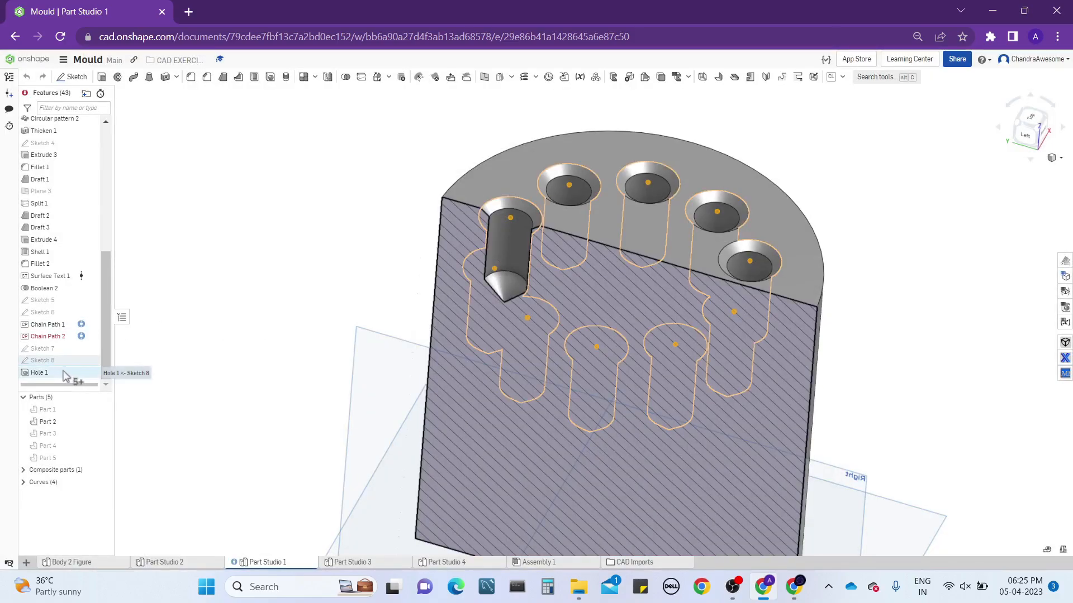
# Reopen the Hole feature, set the hole standard to ANSI and inspect the countersunk hole preview up close
pyautogui.rightClick(65, 375)
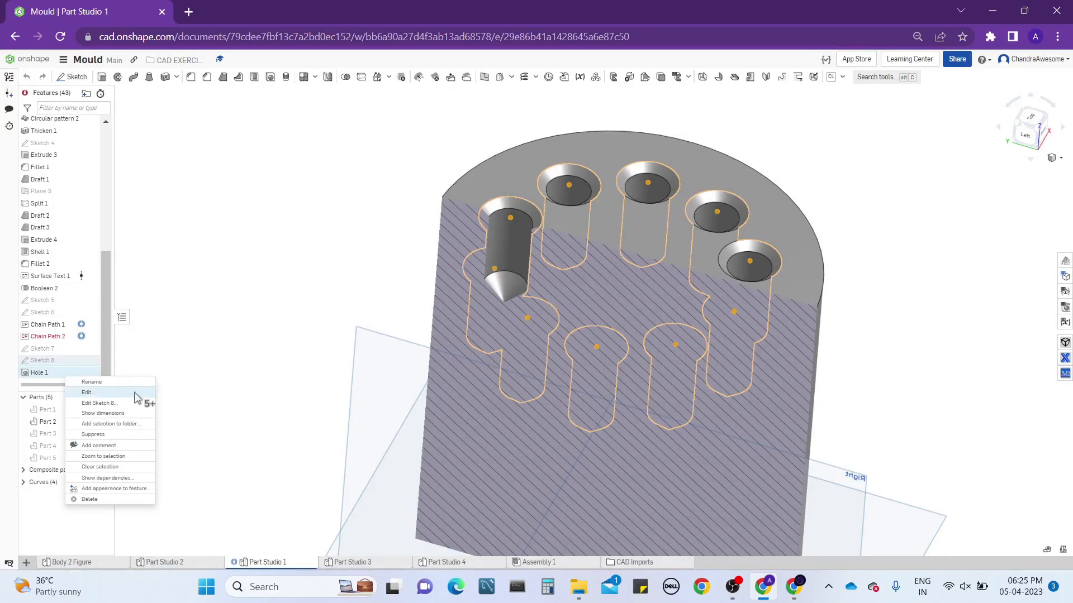
pyautogui.click(88, 392)
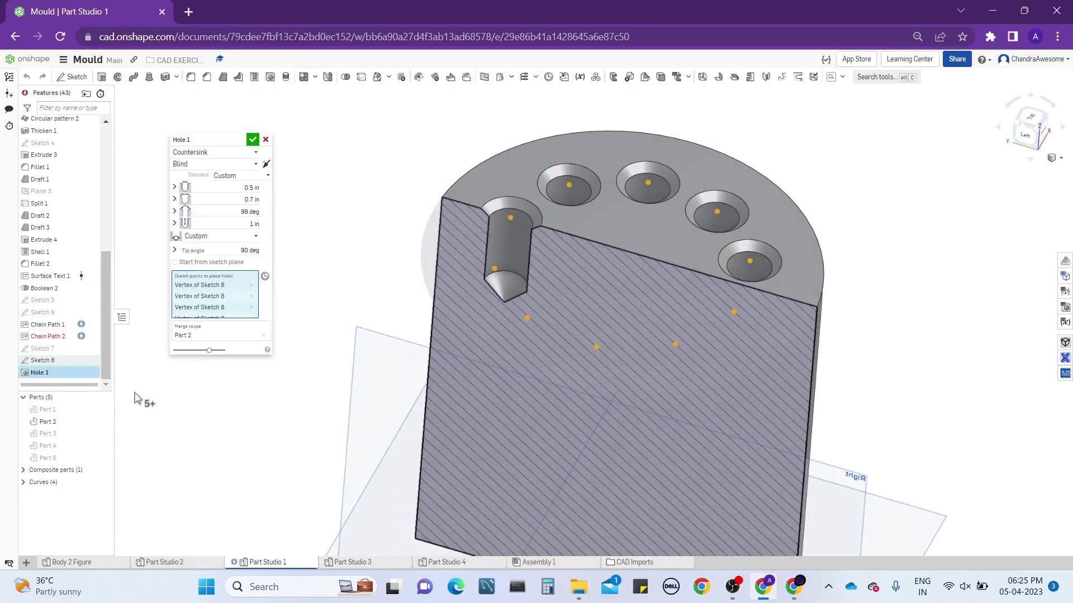
pyautogui.click(244, 178)
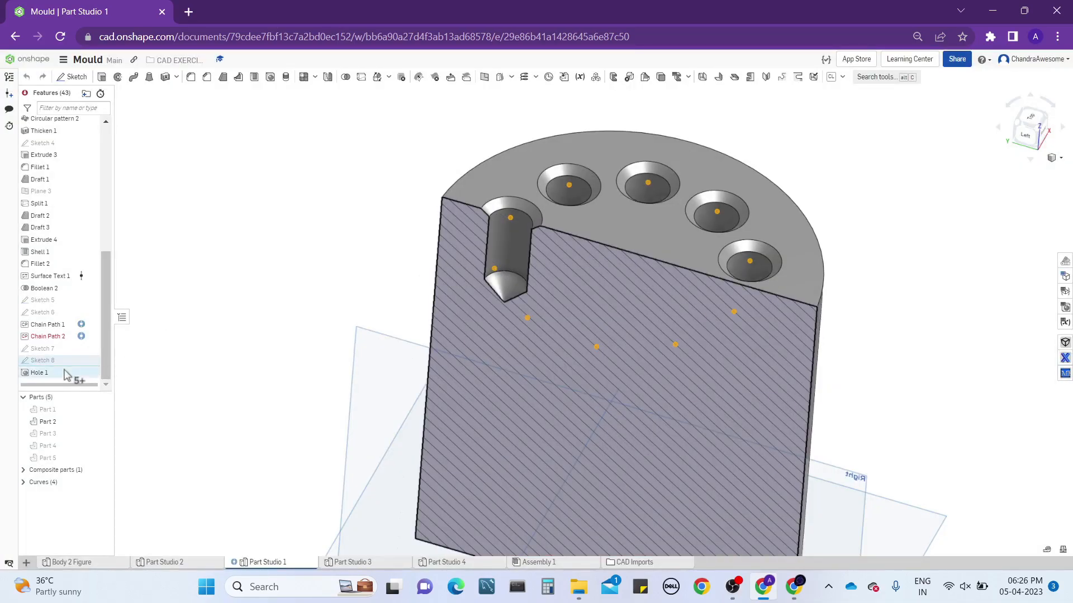
pyautogui.rightClick(83, 375)
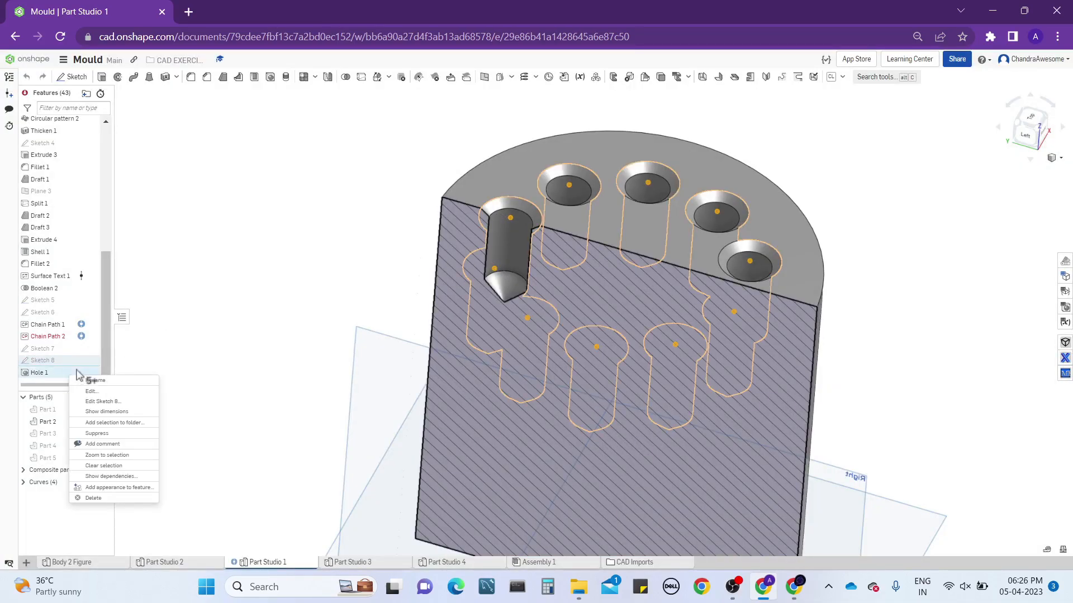
pyautogui.click(92, 383)
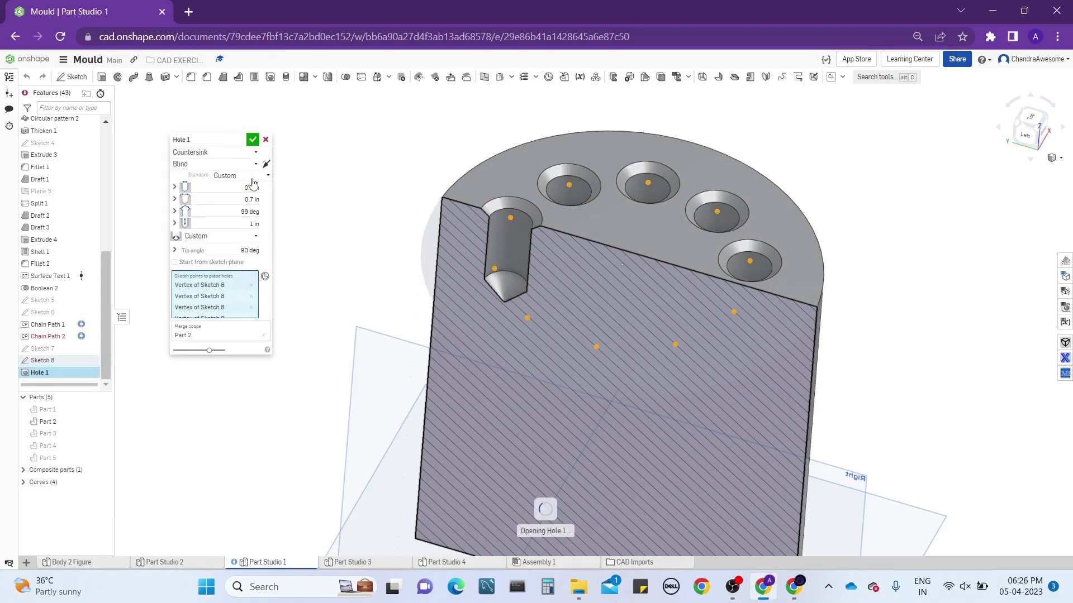
pyautogui.click(253, 176)
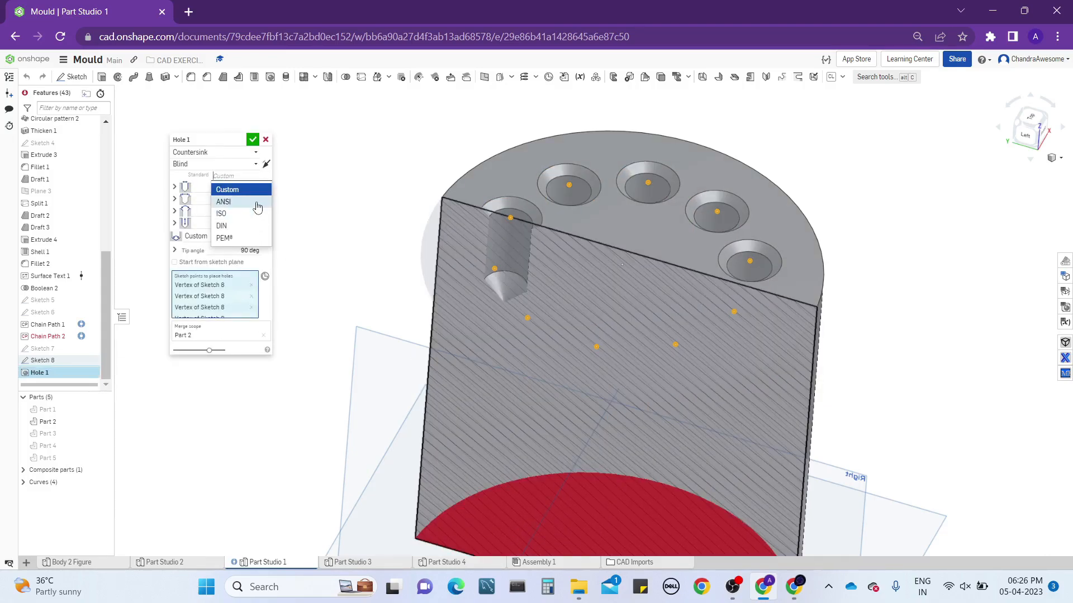
pyautogui.click(257, 202)
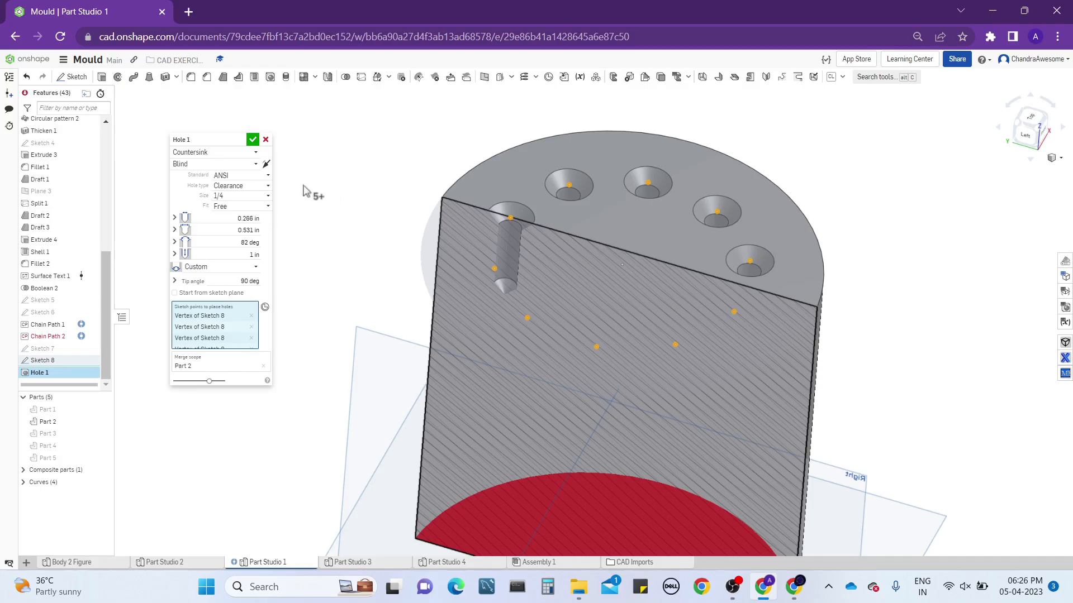
pyautogui.scroll(3, 600, 222)
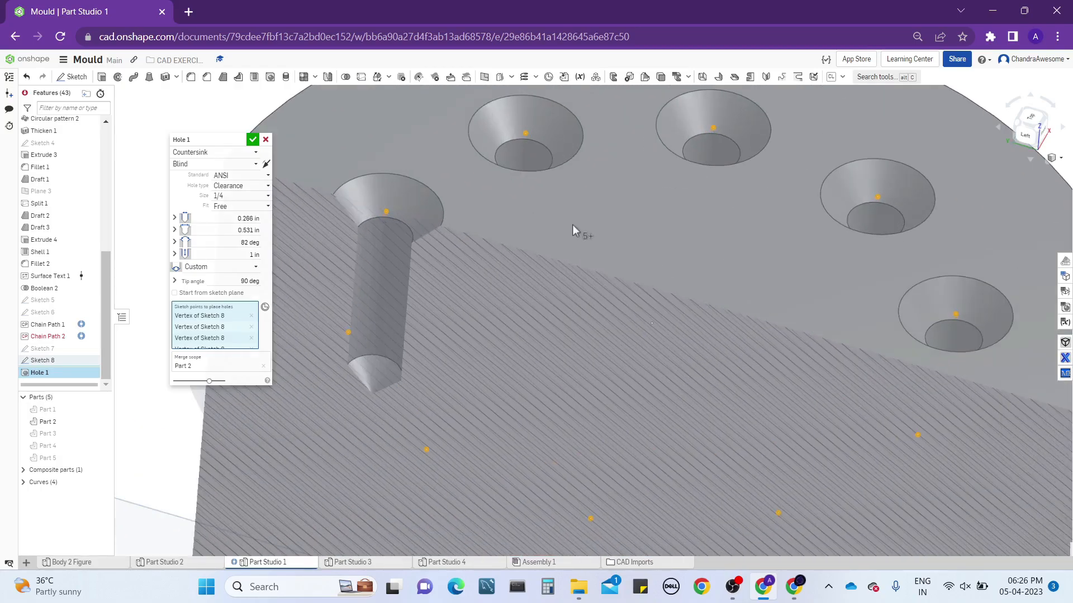
pyautogui.scroll(-3, 573, 224)
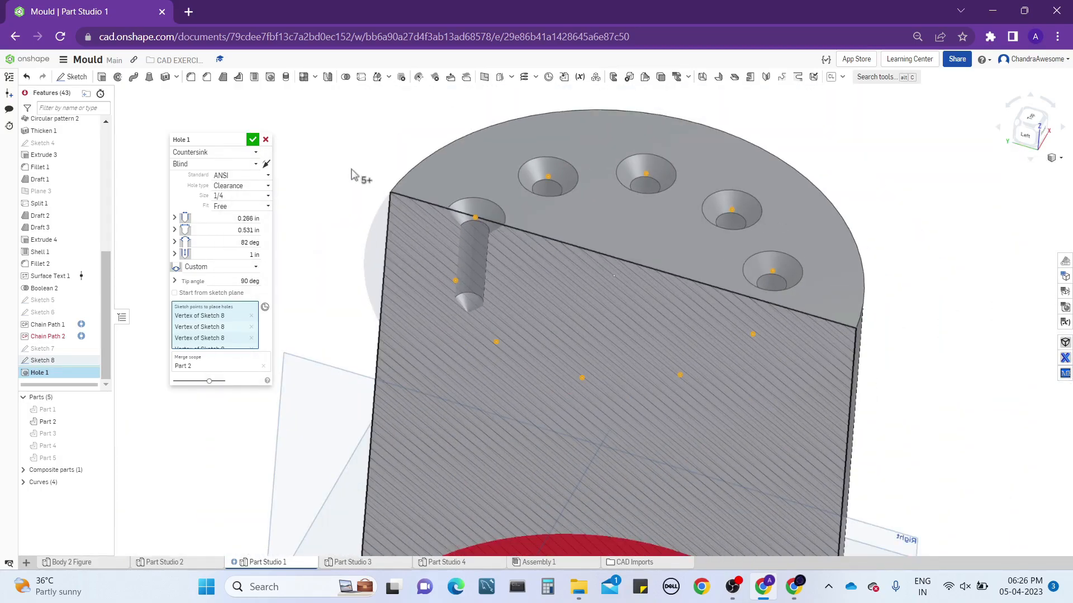
# Try the ISO standard, switch it to DIN, and set the clearance hole size to M1.1 with a Close fit
pyautogui.click(262, 177)
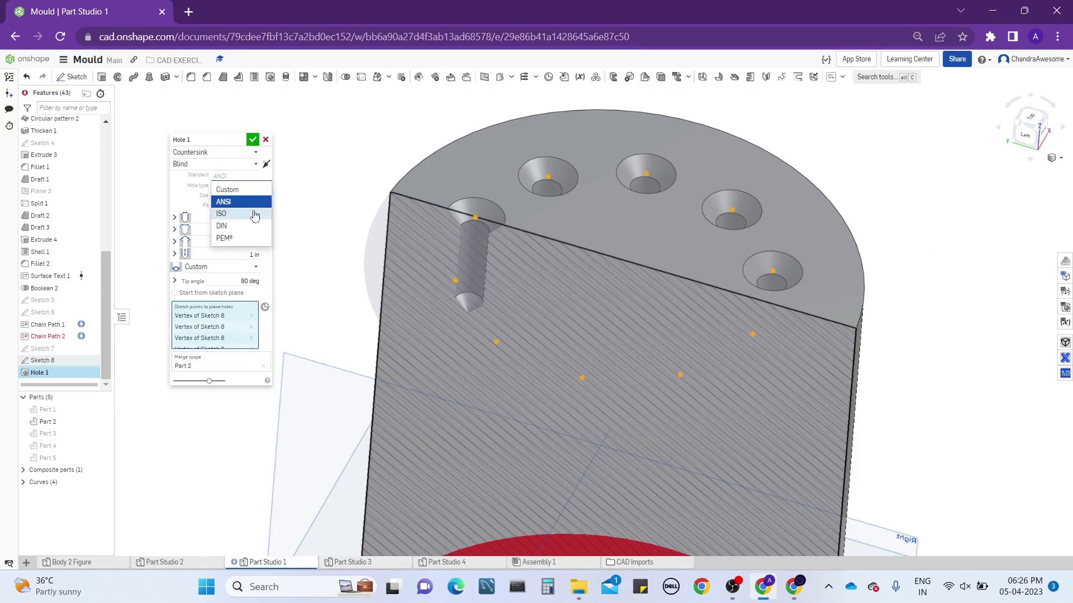
pyautogui.click(254, 214)
pyautogui.click(255, 177)
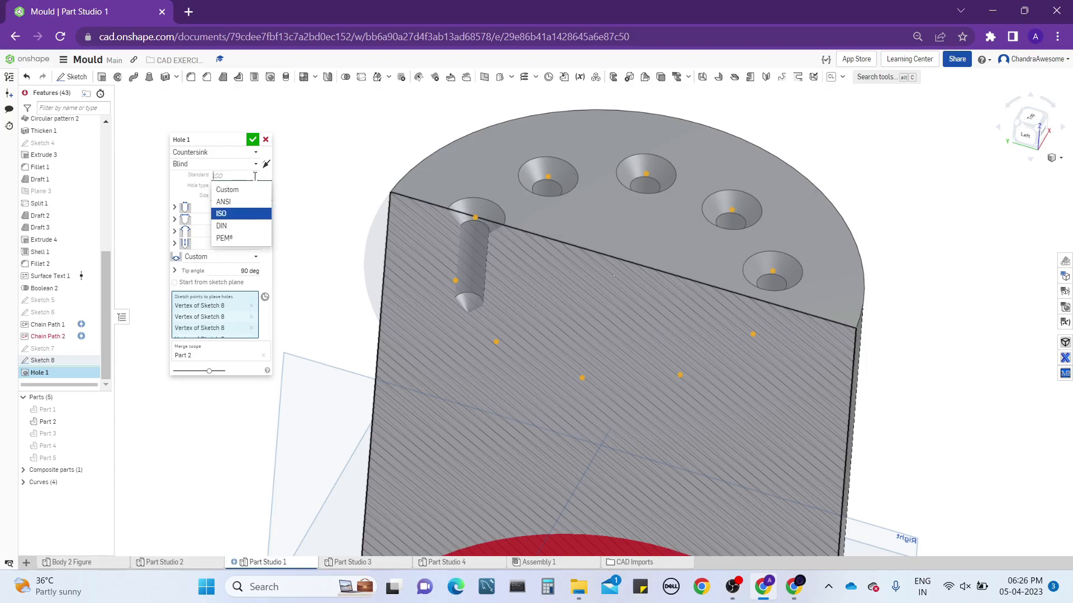
pyautogui.click(252, 226)
pyautogui.click(256, 196)
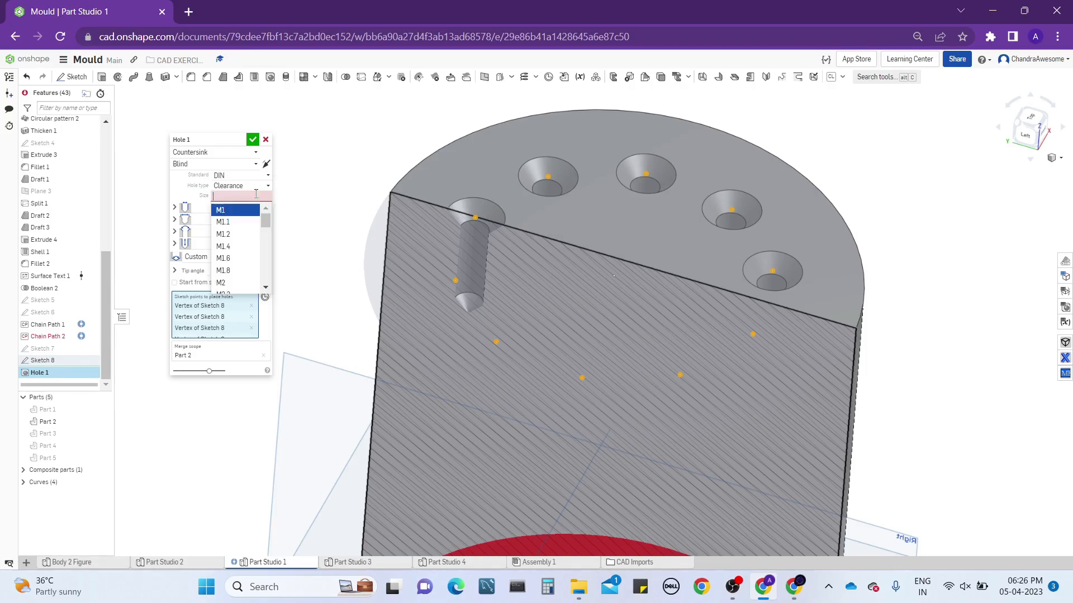
pyautogui.click(253, 222)
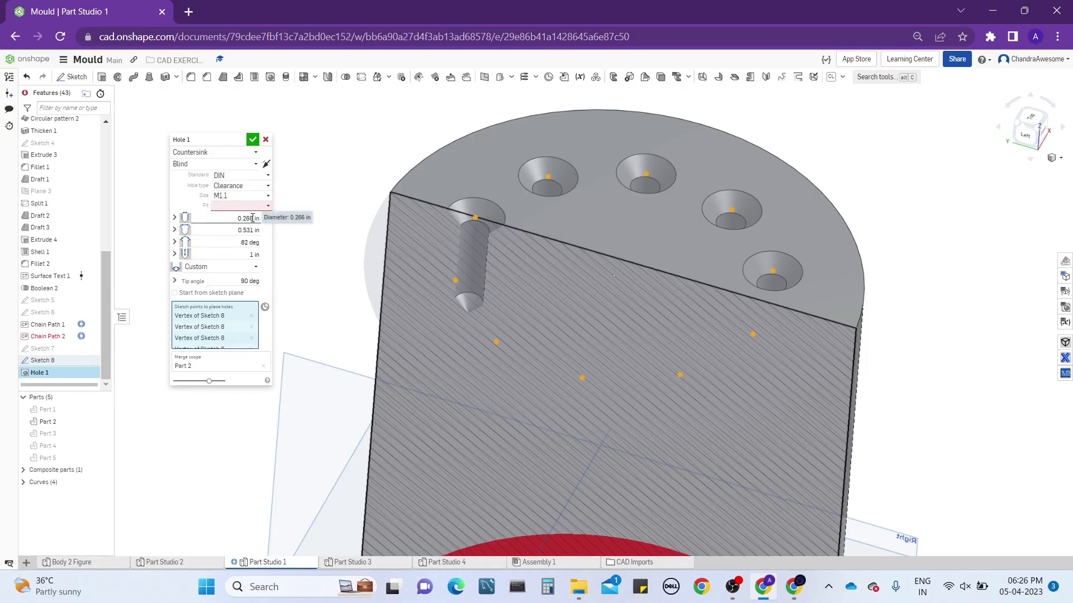
pyautogui.click(253, 207)
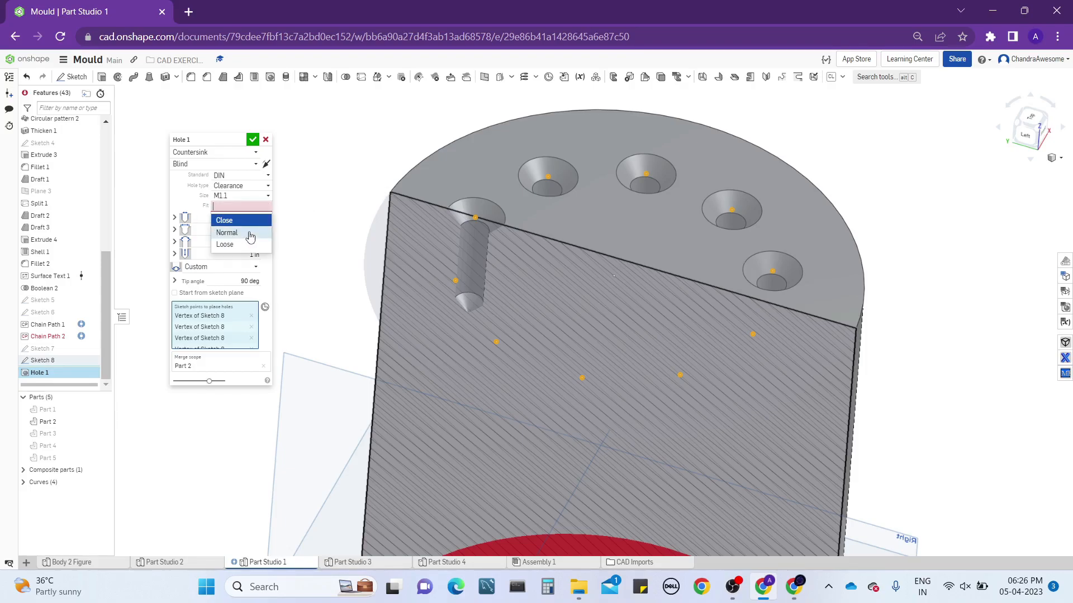
pyautogui.click(256, 220)
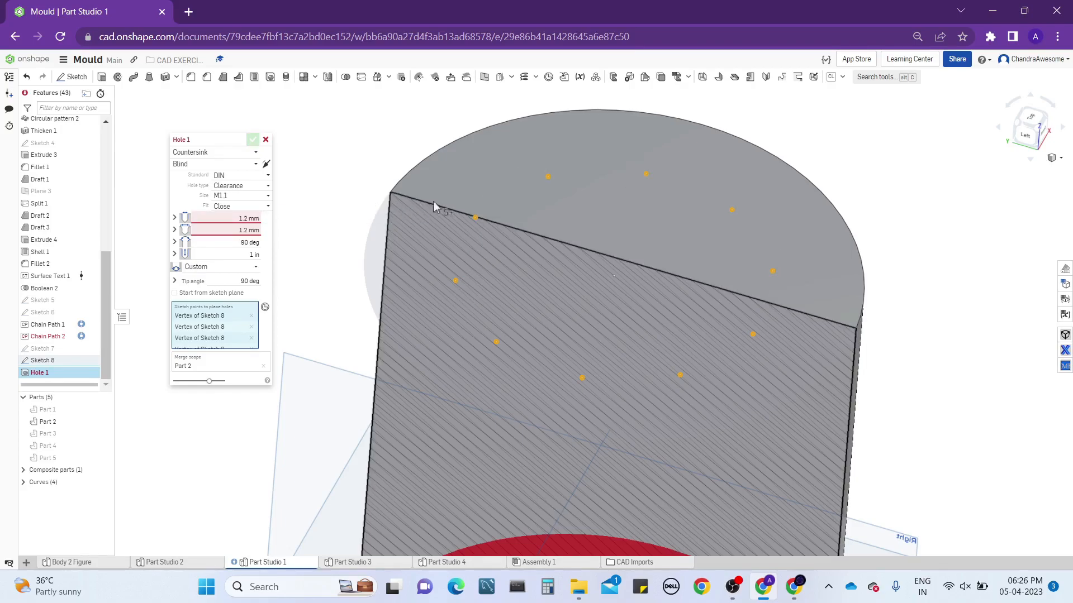
# Set the hole standard to ISO and close the Hole feature with this setting
pyautogui.click(228, 218)
pyautogui.click(256, 175)
pyautogui.click(240, 214)
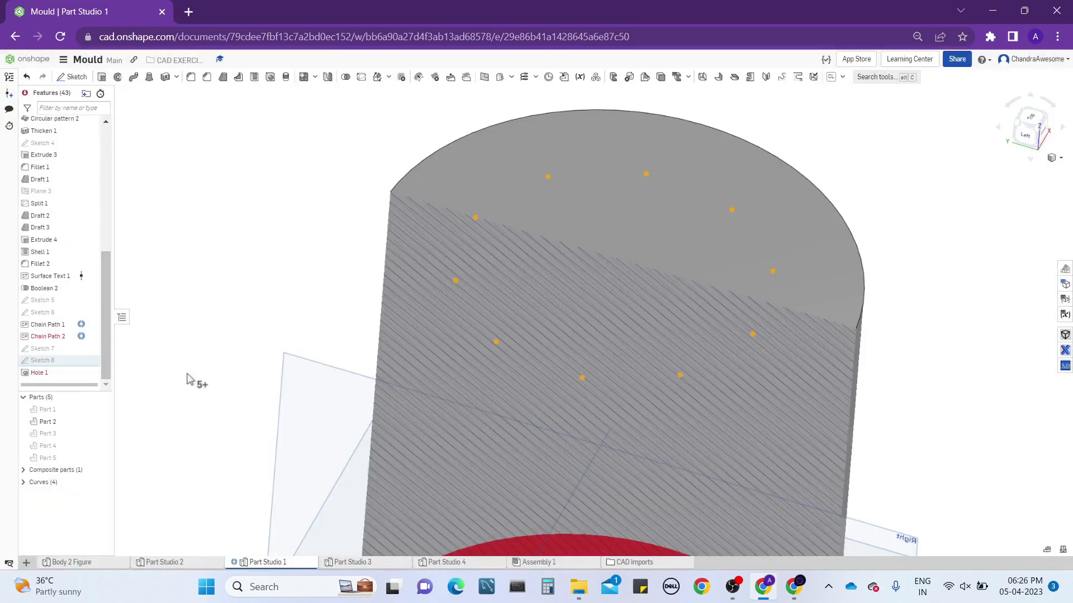
# Reopen the Hole feature, set the clearance hole size to M1 and the fit to Normal, and accept it
pyautogui.rightClick(77, 375)
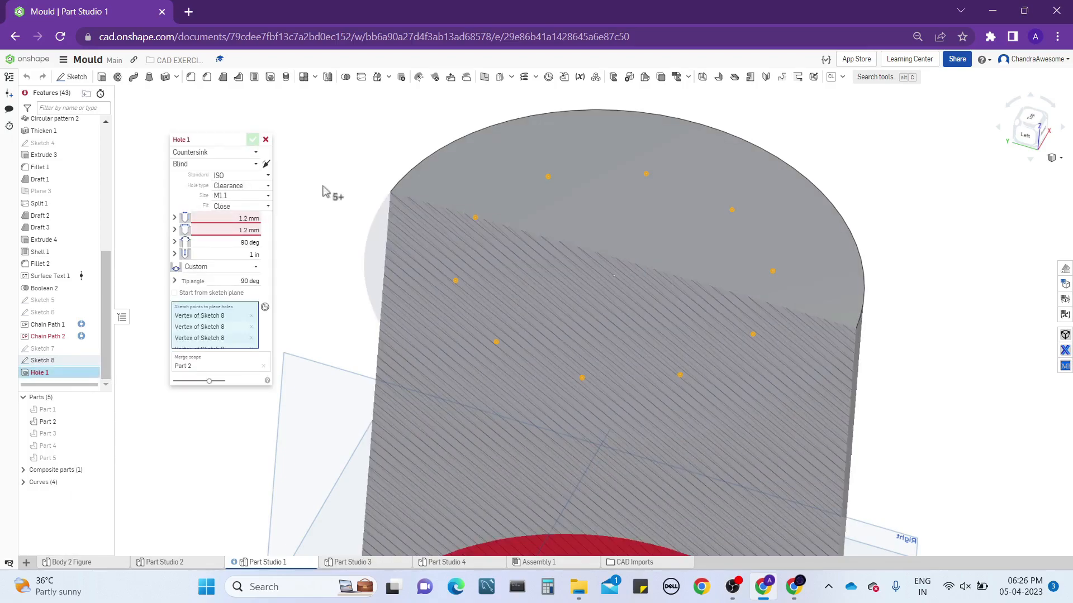
pyautogui.click(255, 196)
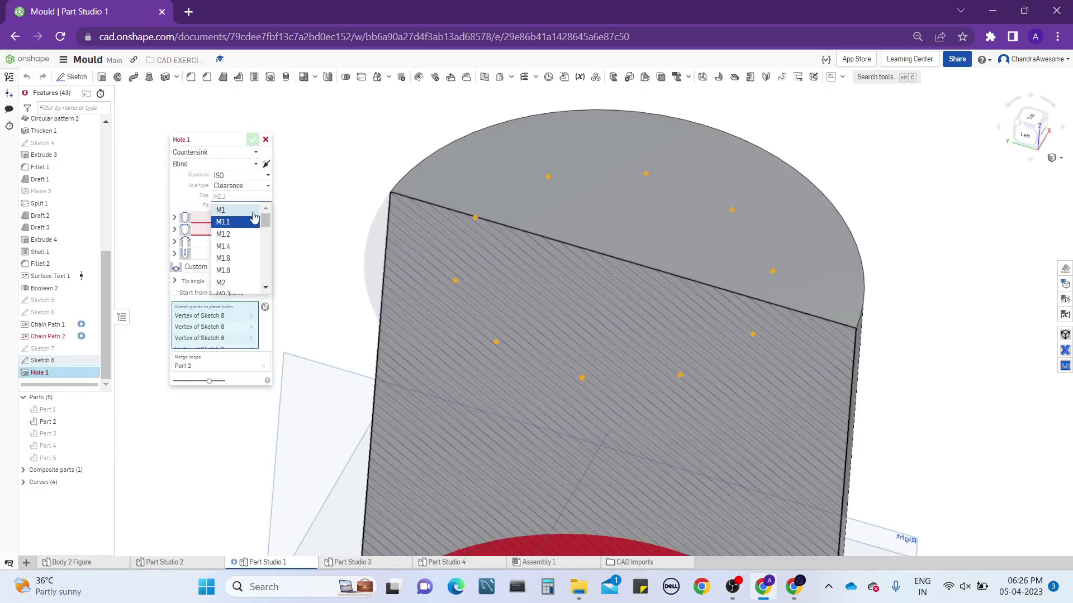
pyautogui.click(235, 210)
pyautogui.scroll(3, 450, 190)
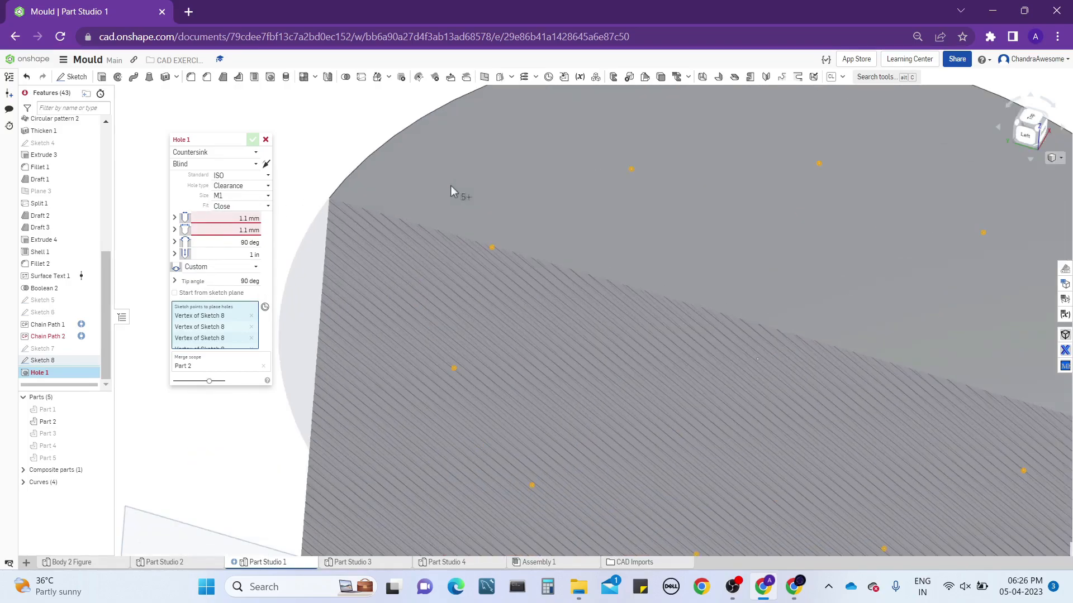
pyautogui.scroll(-3, 401, 190)
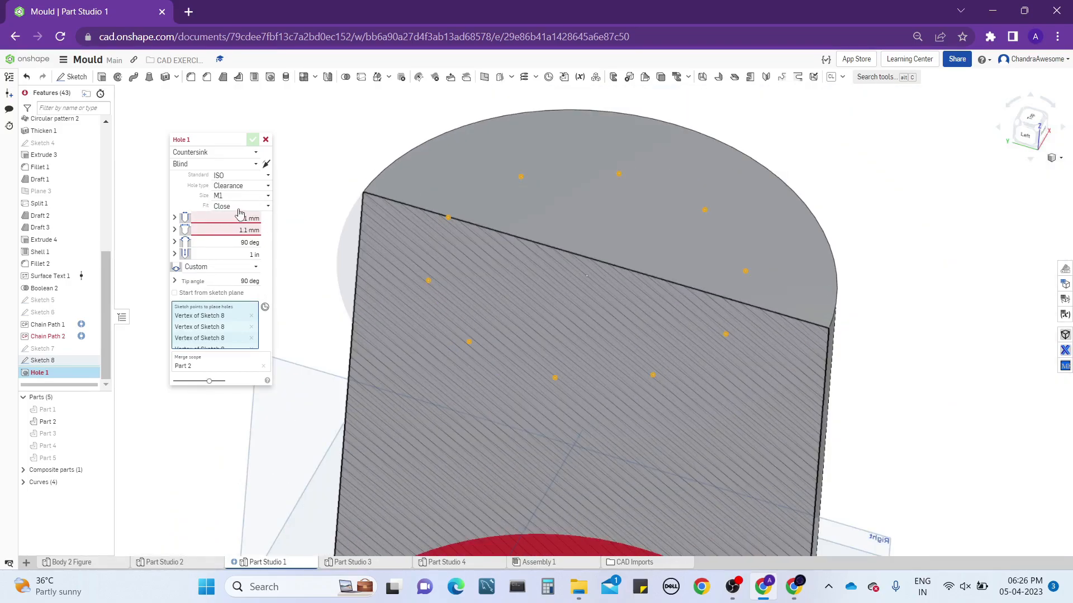
pyautogui.click(239, 208)
pyautogui.click(229, 233)
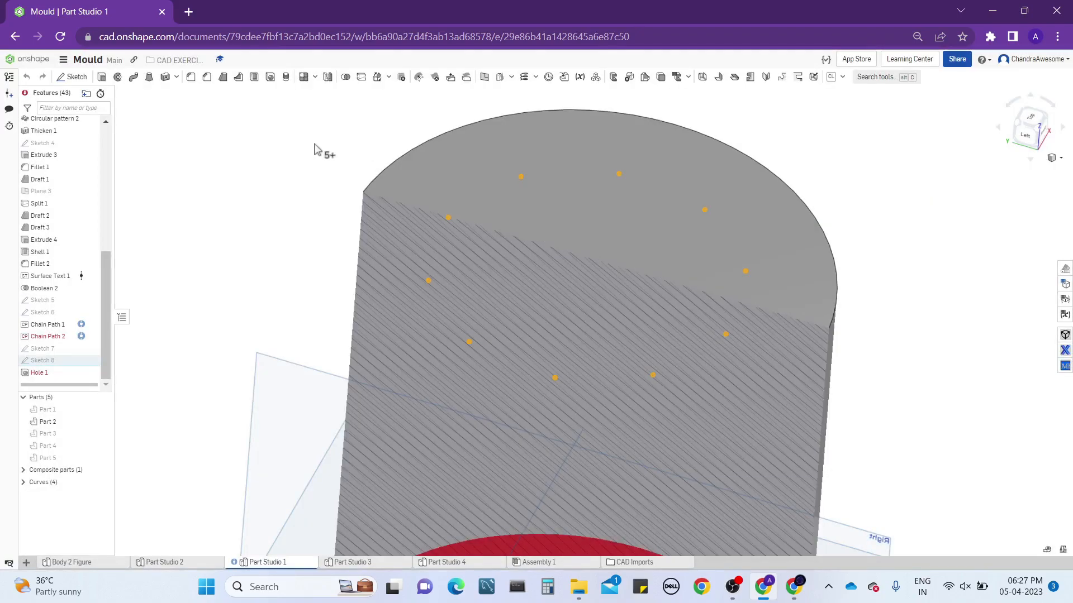
# Reopen the Hole feature, set the hole diameter to 1 in and accept it
pyautogui.rightClick(70, 373)
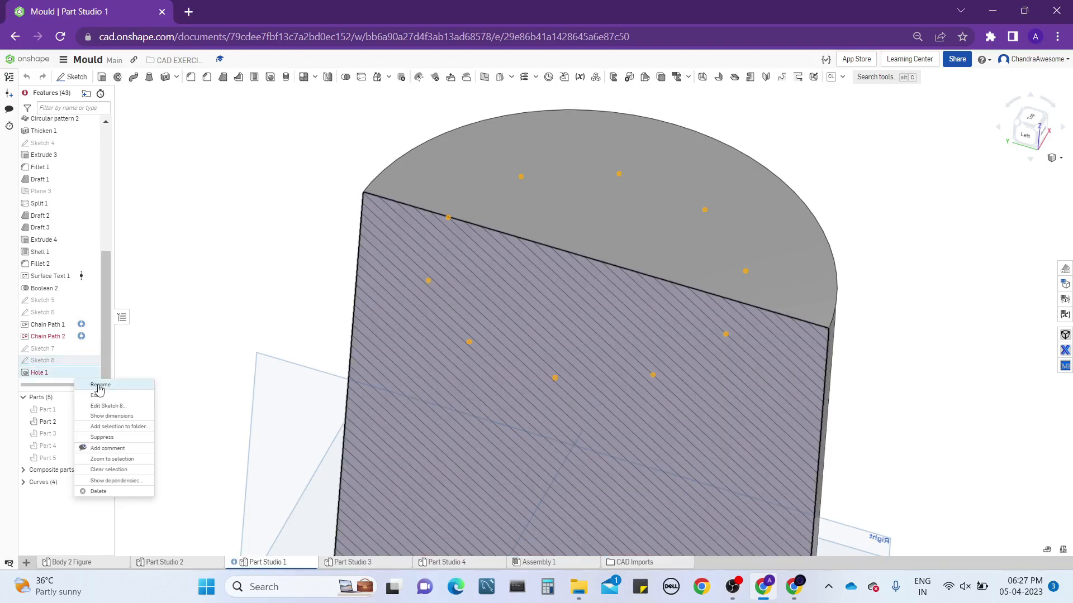
pyautogui.click(97, 394)
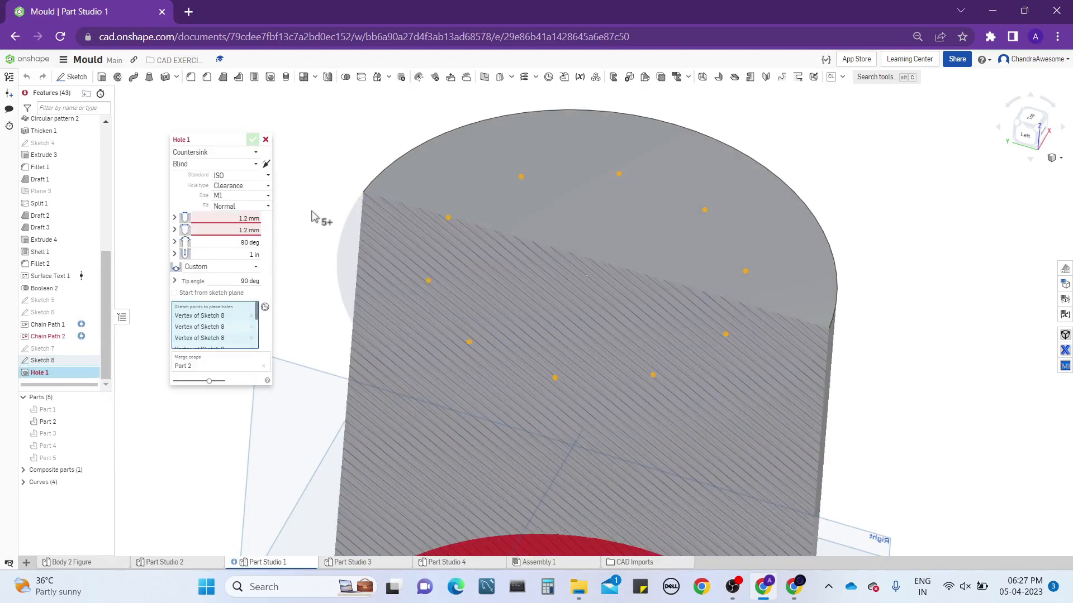
pyautogui.click(241, 219)
pyautogui.write('1')
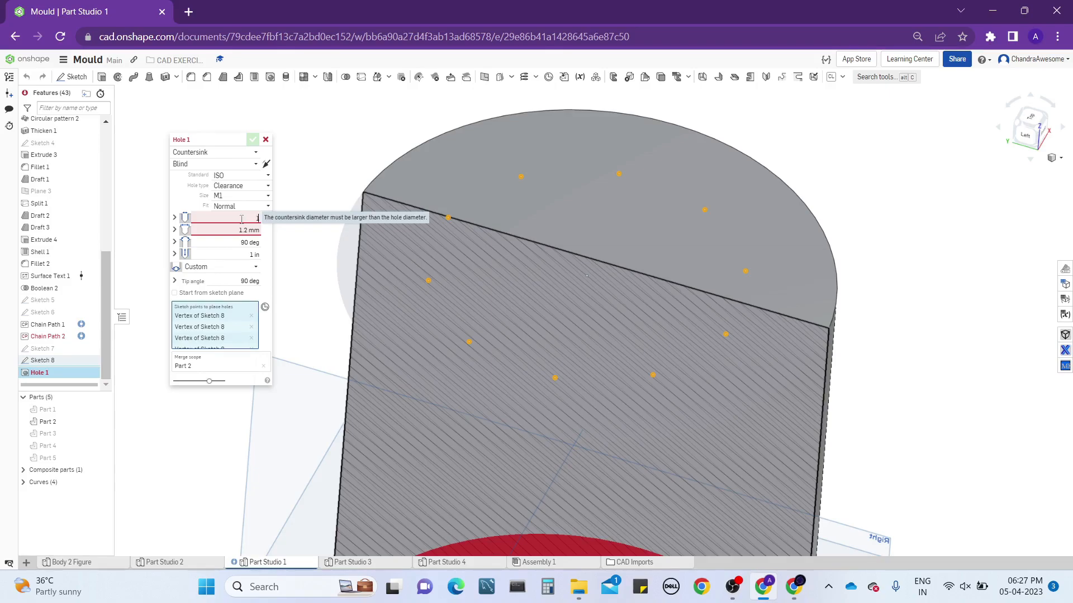
pyautogui.press('Return')
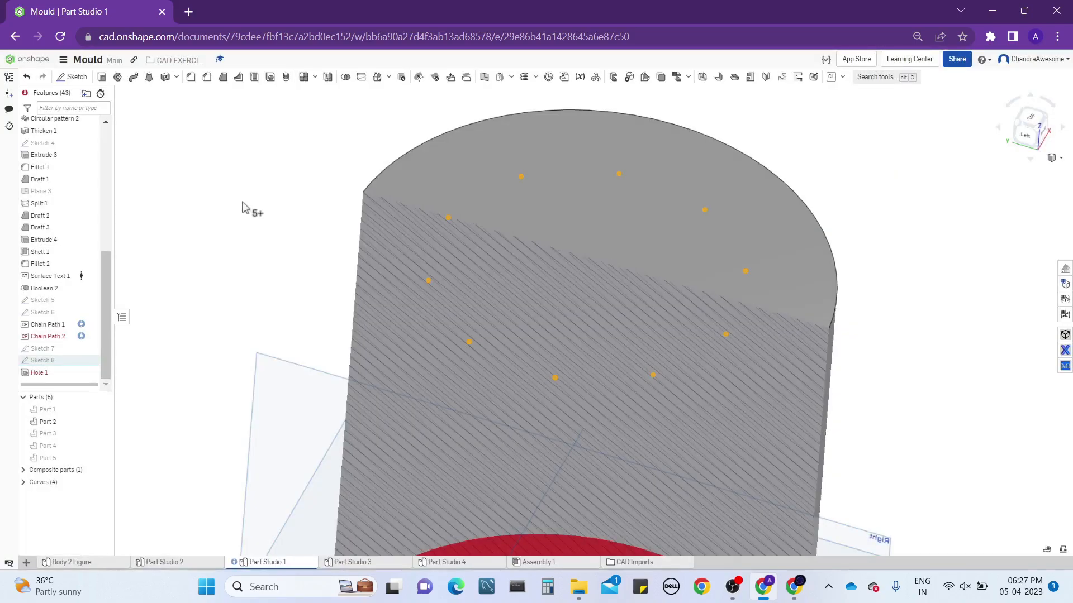
# Reopen the Hole feature, choose the Custom standard and the Simple hole style, and set the hole diameter to 0.5 in
pyautogui.rightClick(88, 374)
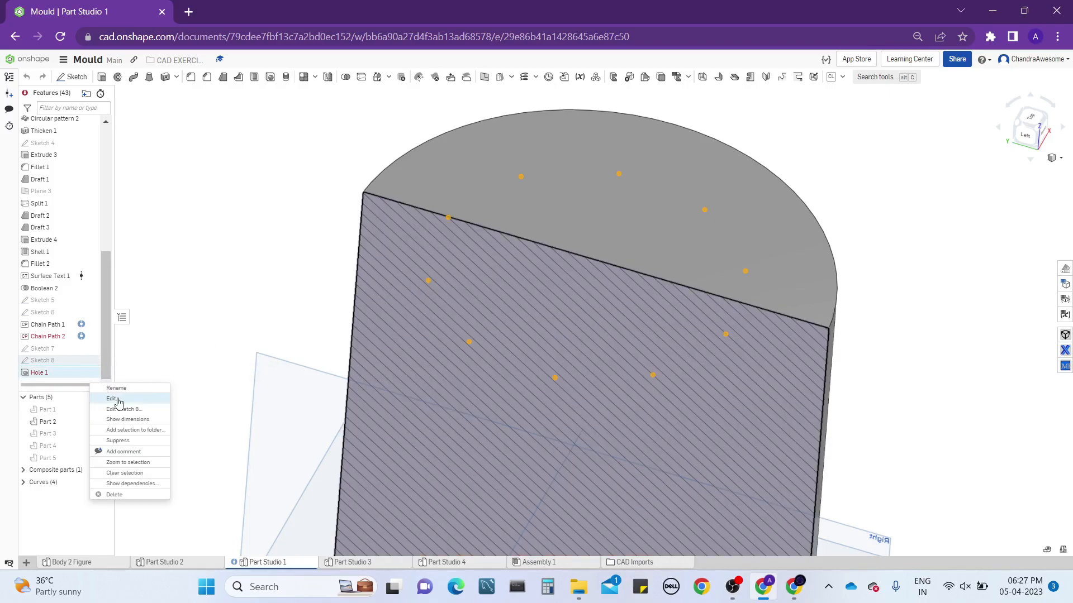
pyautogui.click(122, 400)
pyautogui.click(240, 176)
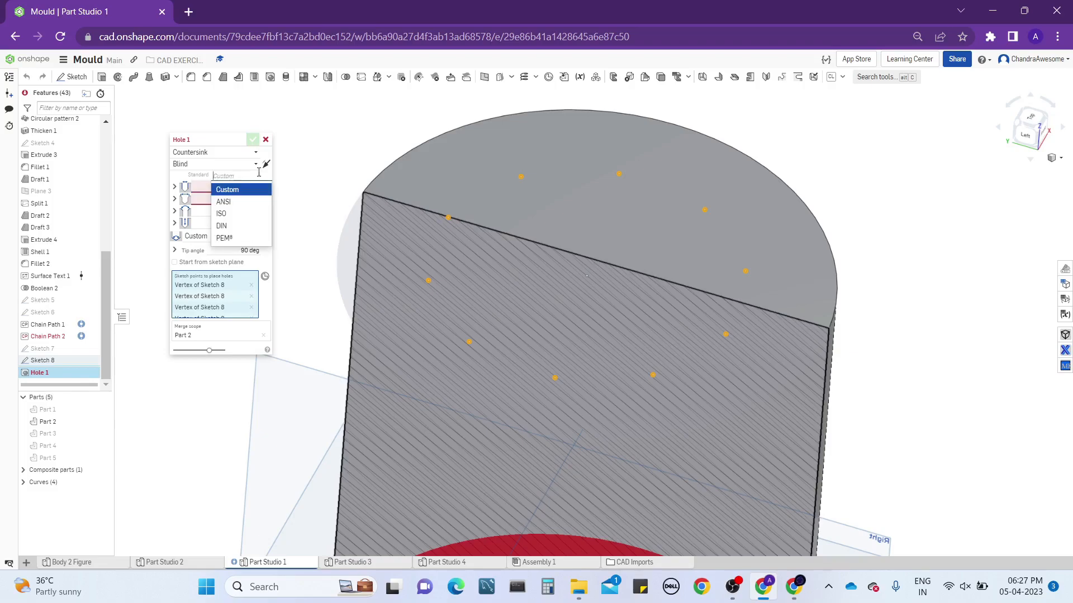
pyautogui.click(245, 191)
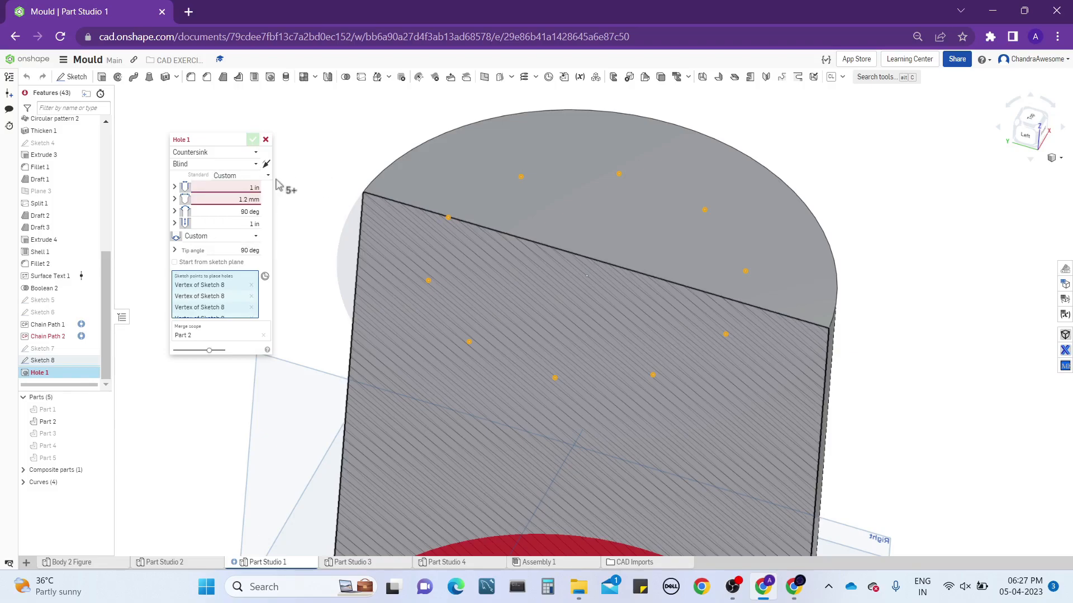
pyautogui.click(223, 153)
pyautogui.click(211, 165)
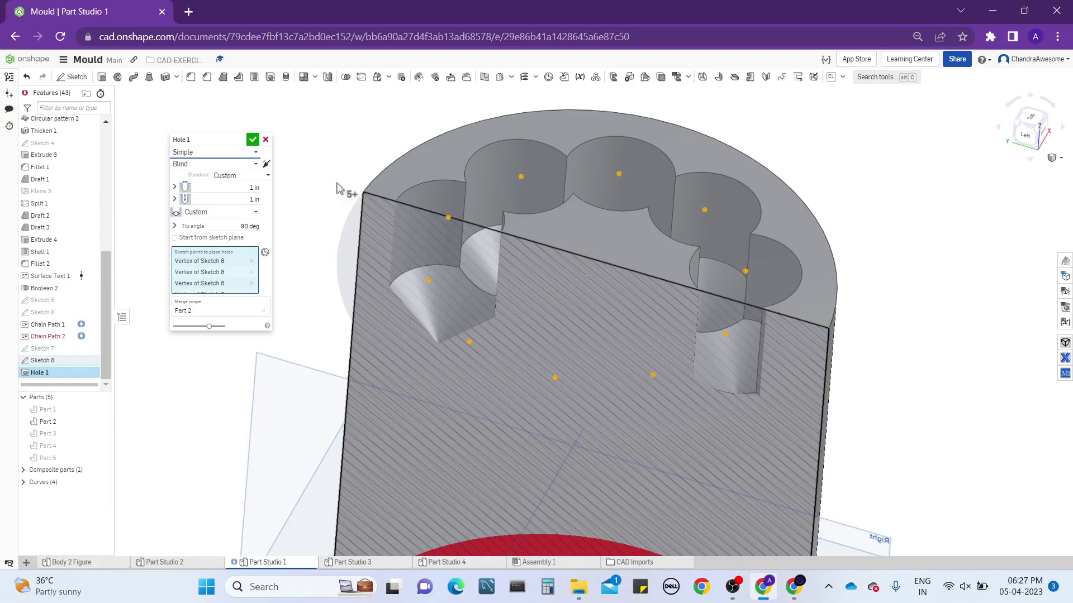
pyautogui.click(246, 188)
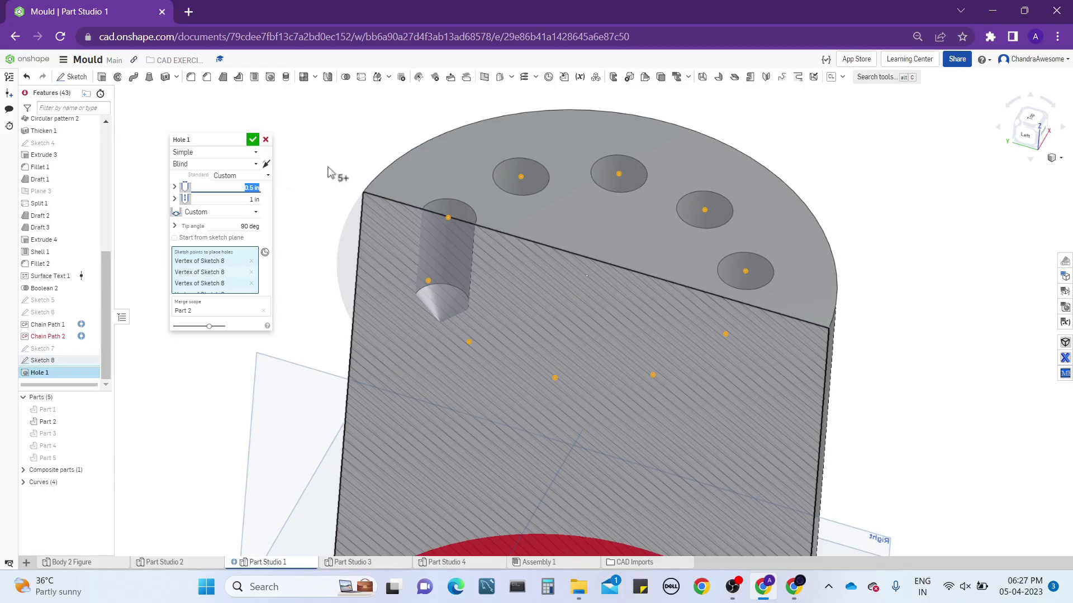
# Check the sectioned simple holes and accept the Hole feature with the Custom standard
pyautogui.moveTo(511, 226)
pyautogui.mouseDown(button='right')
pyautogui.moveTo(499, 349)
pyautogui.moveTo(512, 240)
pyautogui.moveTo(525, 227)
pyautogui.mouseUp(button='right')
pyautogui.scroll(-5, 512, 240)
pyautogui.scroll(2, 512, 254)
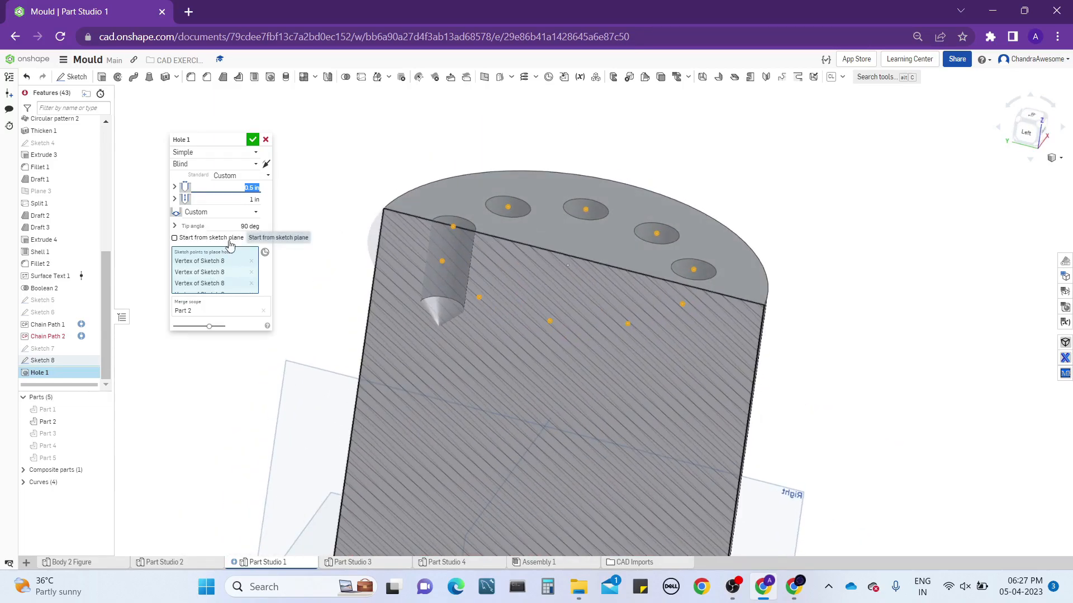
pyautogui.scroll(-2, 641, 233)
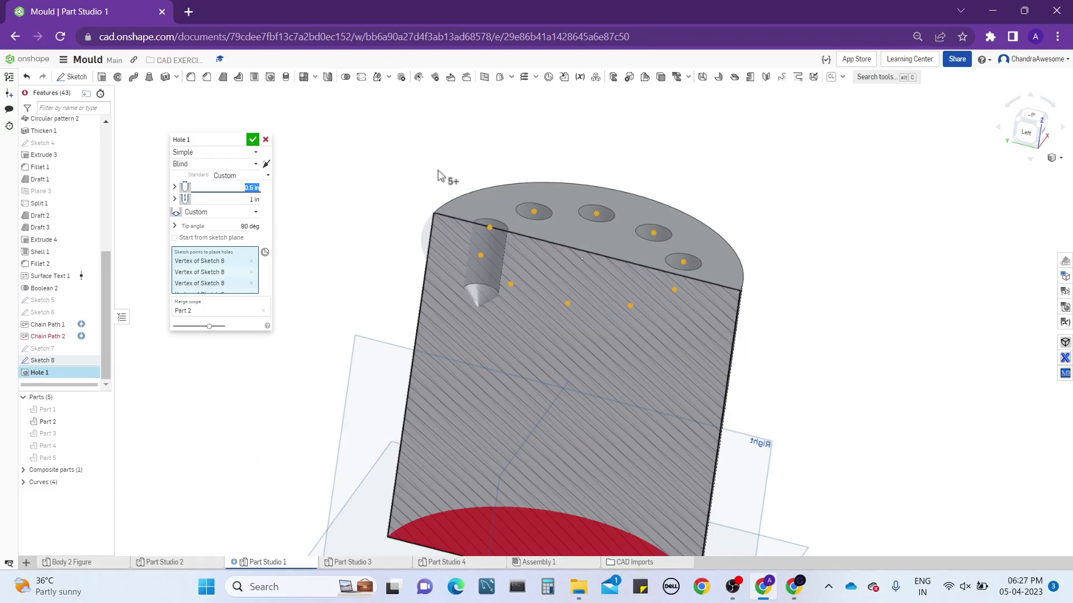
pyautogui.click(255, 140)
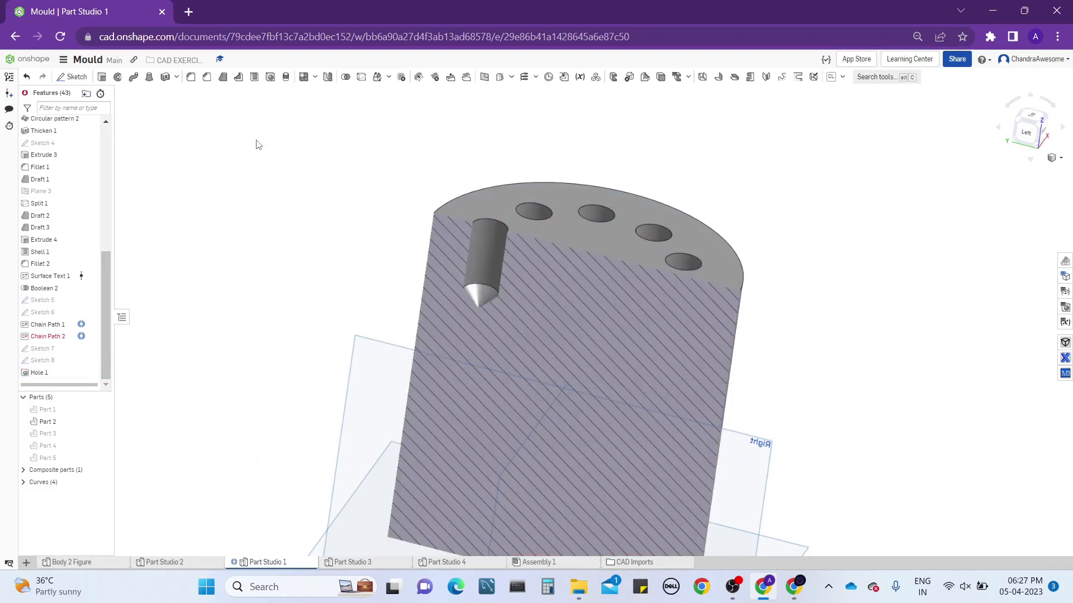
# Enlarge the Top plane by stretching one of its corners well beyond the cylinder
pyautogui.scroll(-4, 256, 141)
pyautogui.moveTo(269, 146); pyautogui.dragTo(308, 158, button='right')
pyautogui.scroll(2, 283, 296)
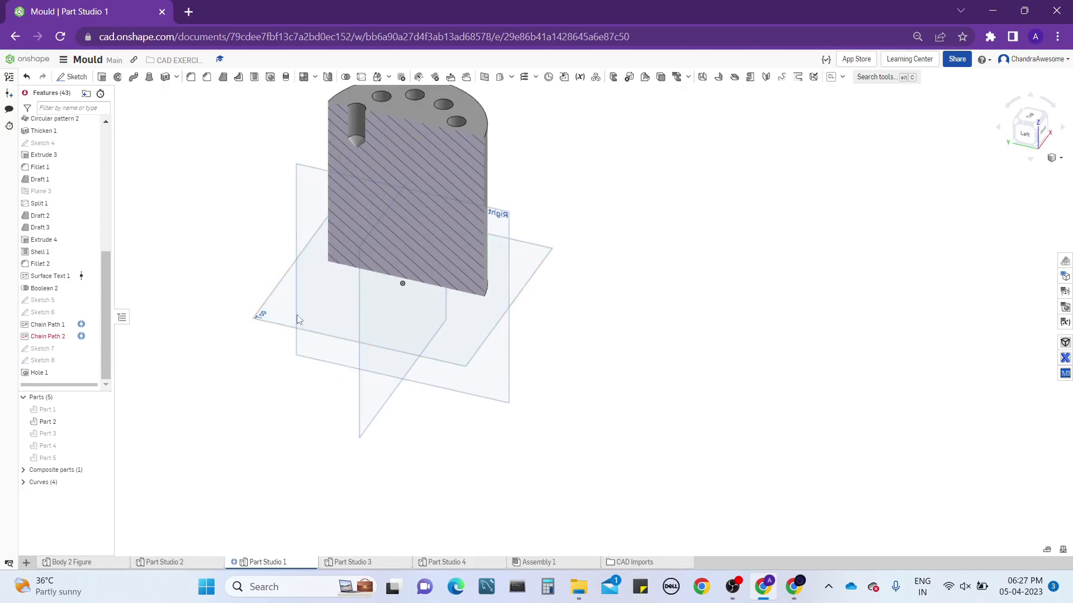
pyautogui.moveTo(297, 315); pyautogui.dragTo(306, 330, button='middle')
pyautogui.click(306, 333)
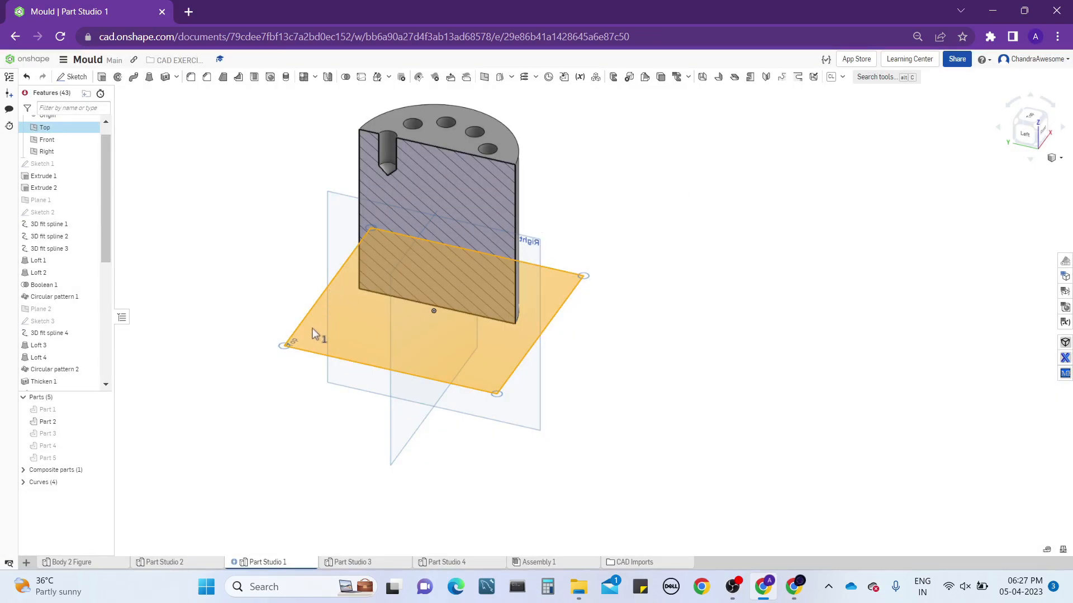
pyautogui.click(314, 329)
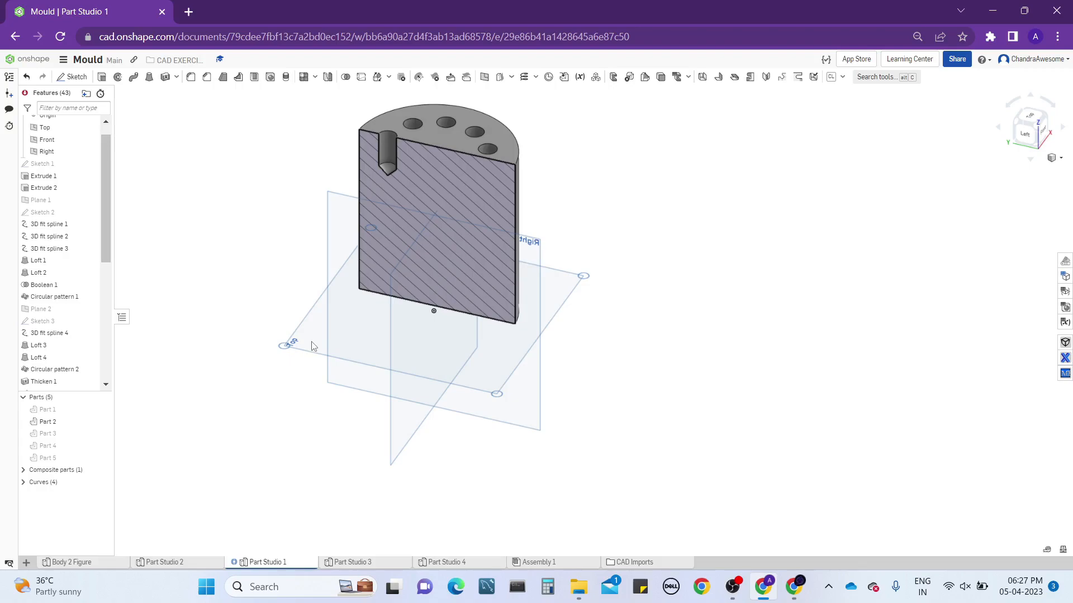
pyautogui.moveTo(590, 276); pyautogui.dragTo(850, 168)
pyautogui.scroll(-2, 783, 349)
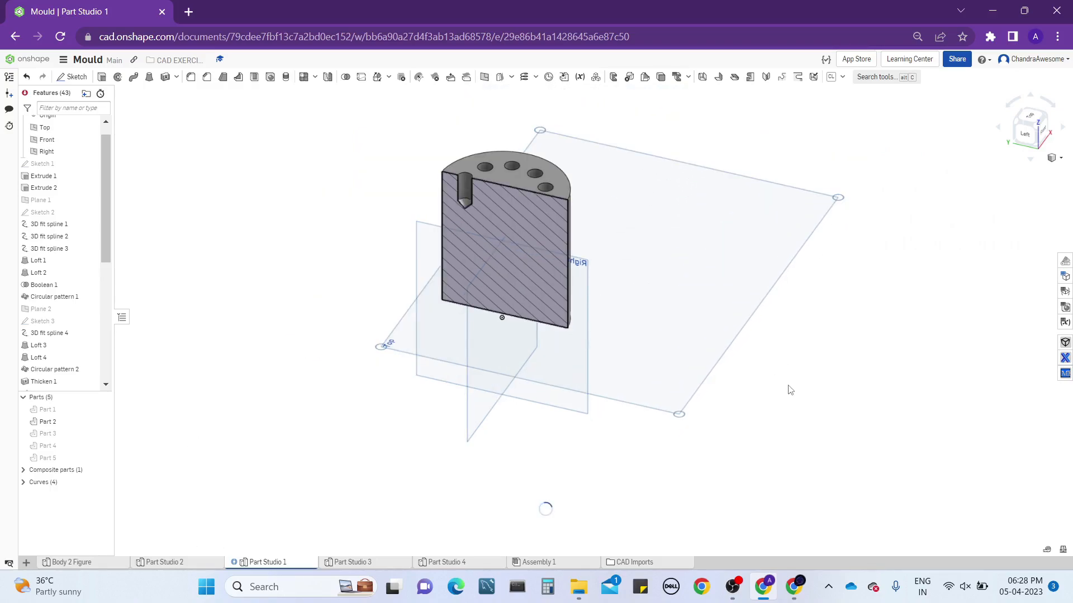
pyautogui.moveTo(865, 334); pyautogui.dragTo(724, 387, button='middle')
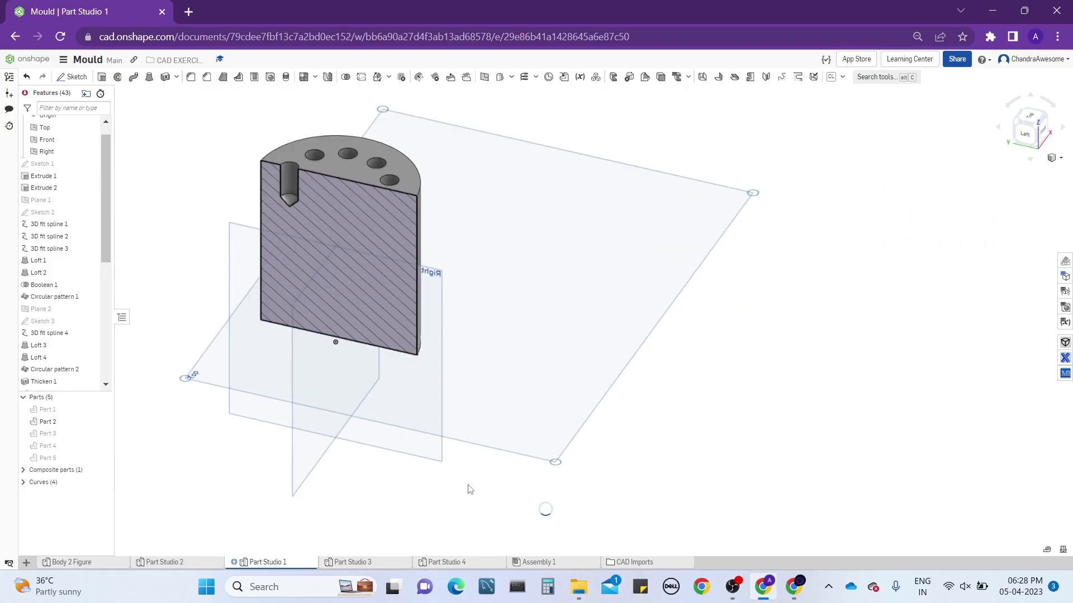
pyautogui.scroll(-1, 468, 491)
pyautogui.moveTo(496, 474); pyautogui.dragTo(553, 444, button='middle')
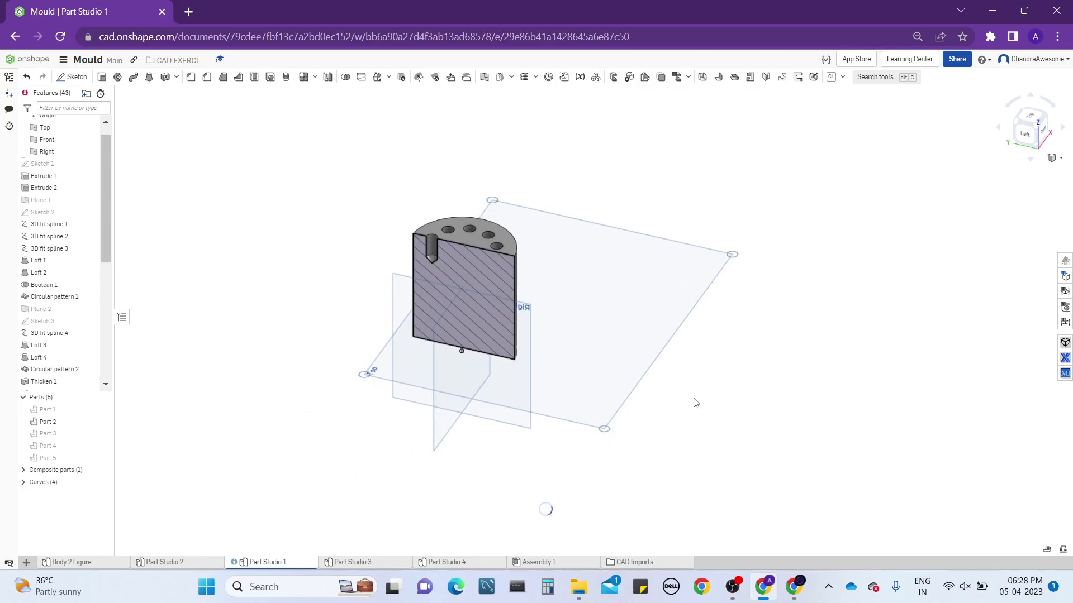
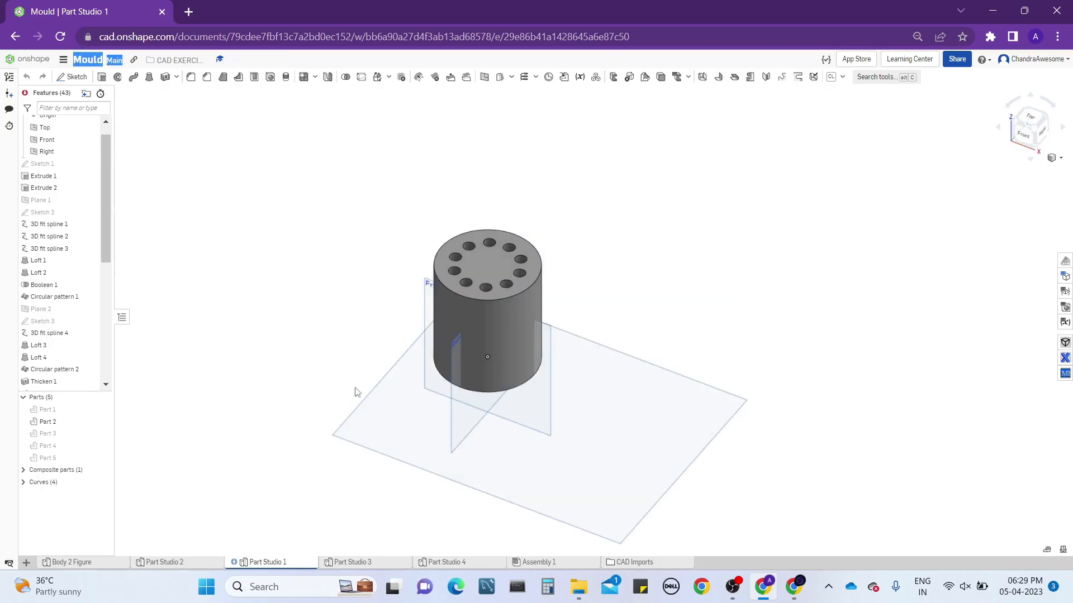
# Stretch the far corner of the Top plane further outward to enlarge the plane again
pyautogui.scroll(3, 429, 359)
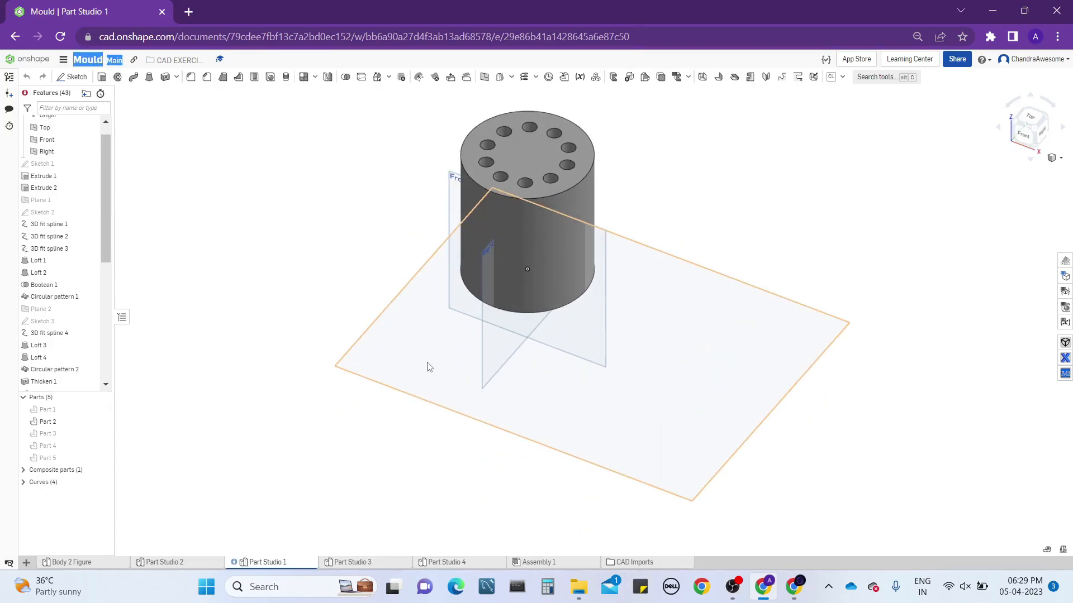
pyautogui.click(427, 362)
pyautogui.moveTo(849, 323); pyautogui.dragTo(972, 210)
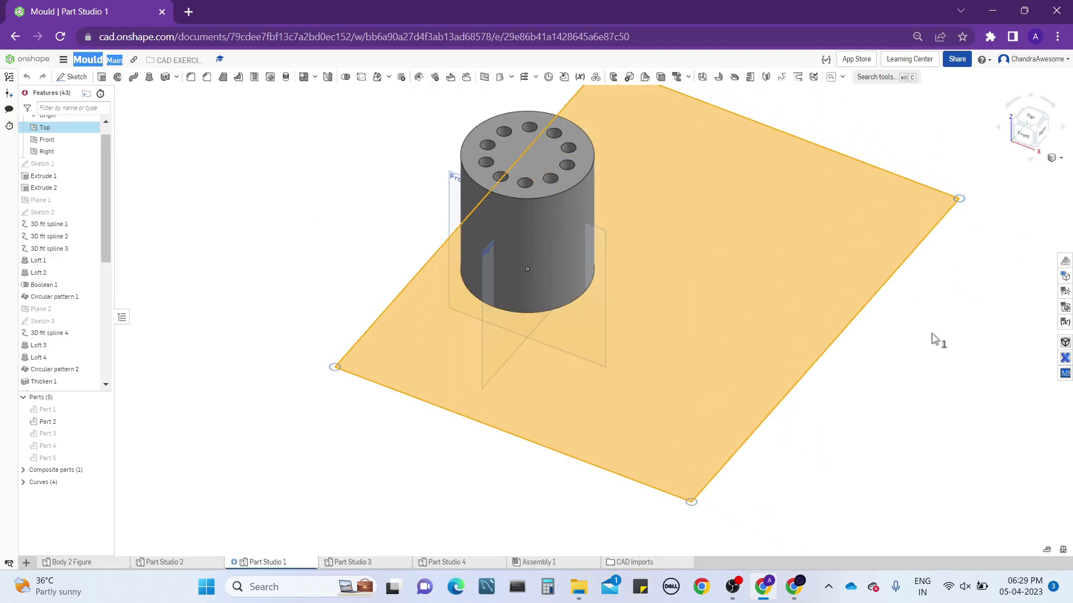
pyautogui.click(931, 335)
pyautogui.moveTo(517, 270); pyautogui.dragTo(419, 220, button='right')
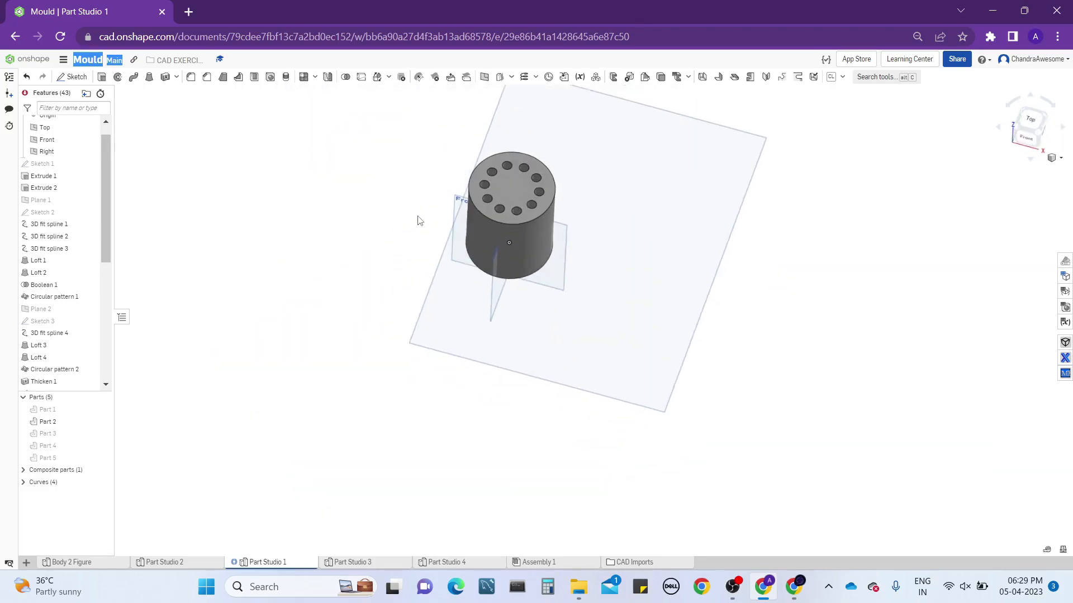
pyautogui.scroll(5, 562, 162)
pyautogui.moveTo(534, 330); pyautogui.dragTo(582, 302, button='right')
pyautogui.scroll(-5, 537, 240)
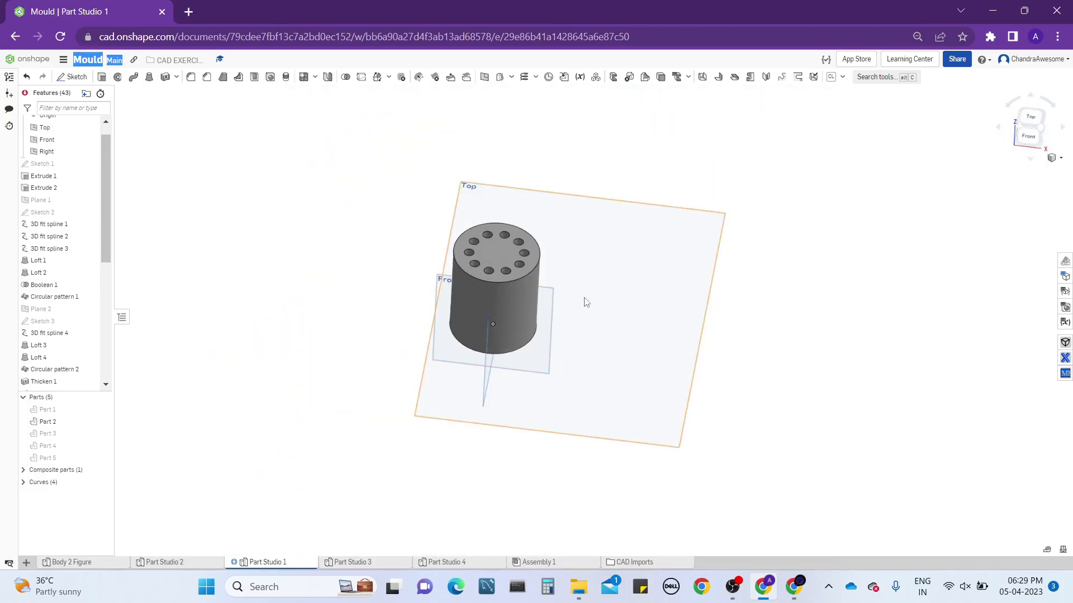
# Create a plane offset 5.95 in upward from the Top plane, above the cylinder
pyautogui.rightClick(617, 251)
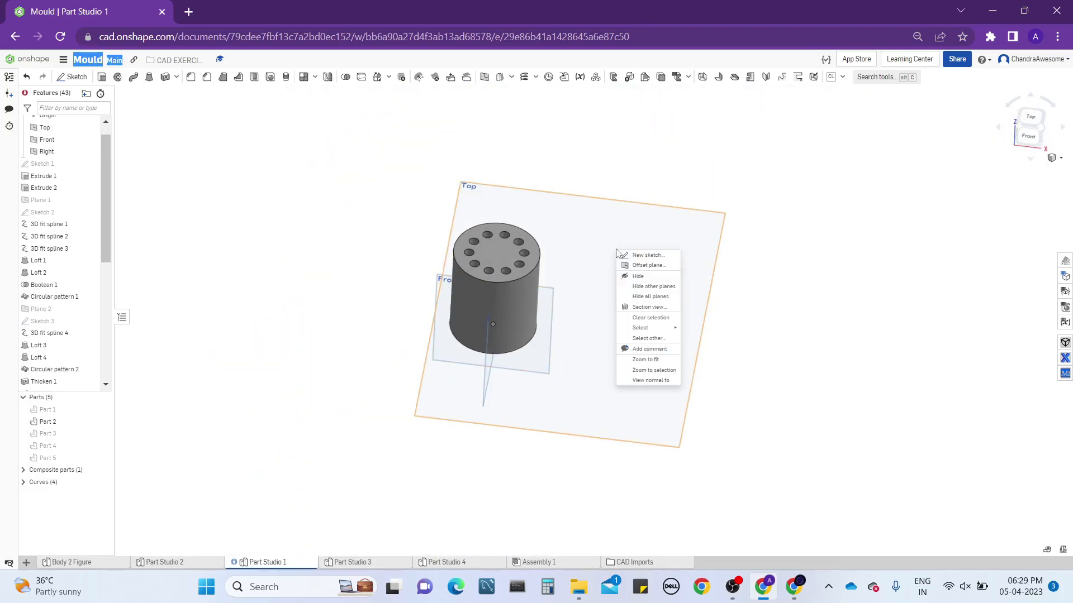
pyautogui.click(666, 266)
pyautogui.moveTo(623, 337); pyautogui.dragTo(506, 326, button='right')
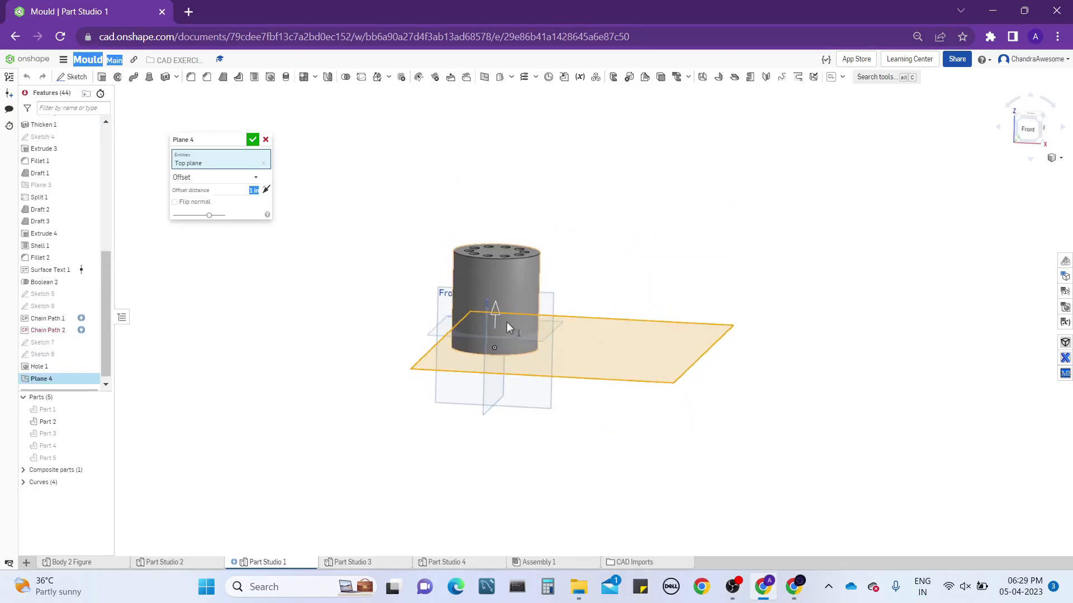
pyautogui.moveTo(497, 305); pyautogui.dragTo(514, 213)
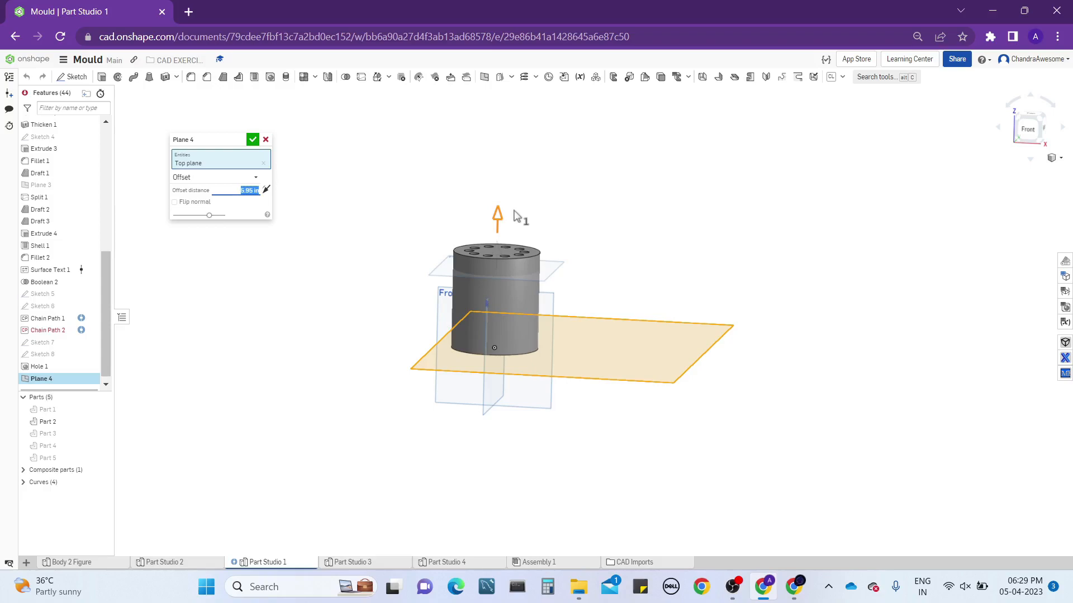
pyautogui.click(252, 139)
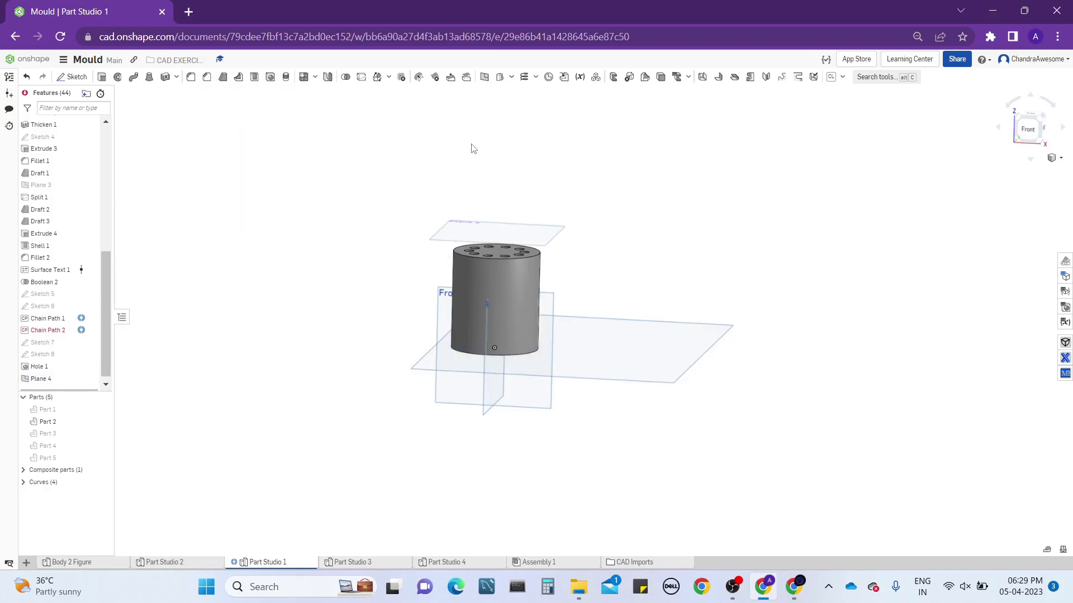
pyautogui.moveTo(471, 144); pyautogui.dragTo(471, 185, button='right')
pyautogui.scroll(4, 445, 227)
pyautogui.moveTo(308, 398); pyautogui.dragTo(304, 357, button='right')
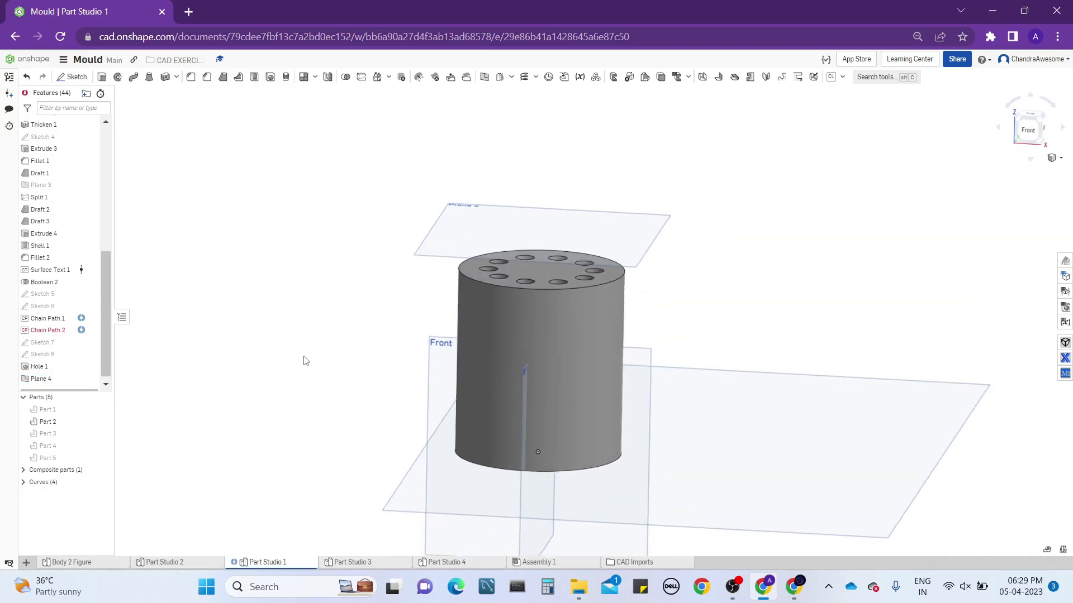
pyautogui.scroll(-1, 62, 366)
pyautogui.rightClick(64, 363)
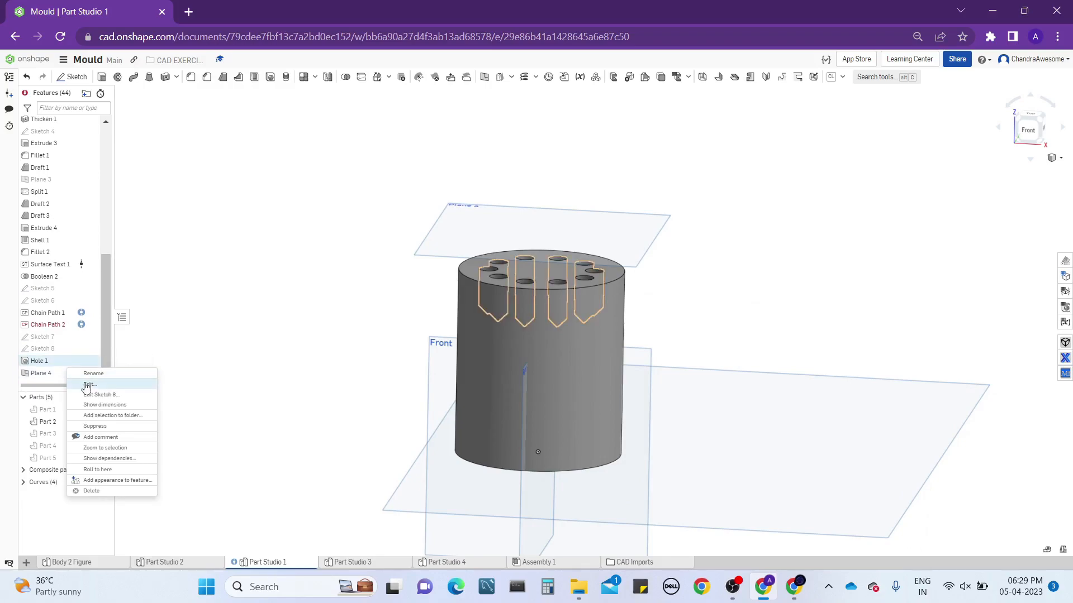
pyautogui.click(407, 178)
pyautogui.moveTo(397, 193); pyautogui.dragTo(395, 233, button='right')
pyautogui.scroll(-5, 537, 255)
pyautogui.moveTo(537, 256); pyautogui.dragTo(541, 224, button='right')
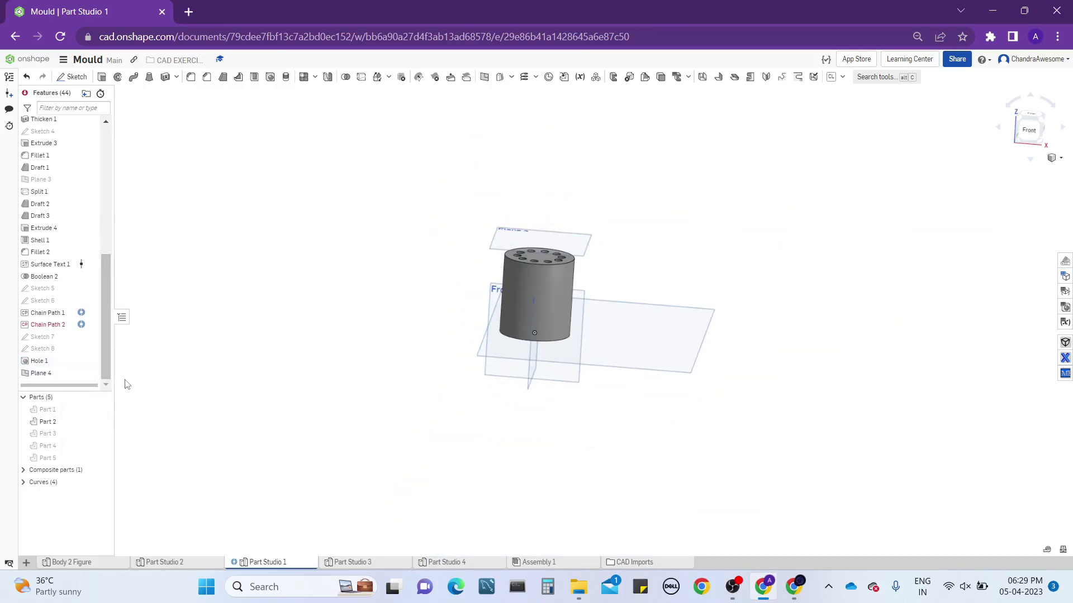
# Edit the offset plane so it lies about 1.41 in below the Top plane, under the cylinder's base
pyautogui.rightClick(76, 376)
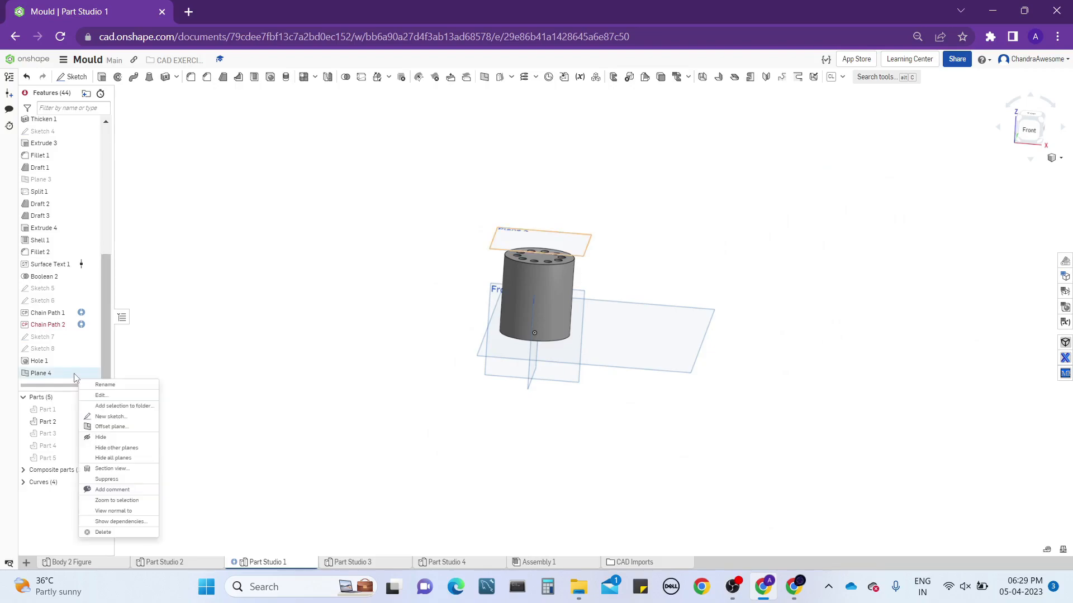
pyautogui.click(105, 395)
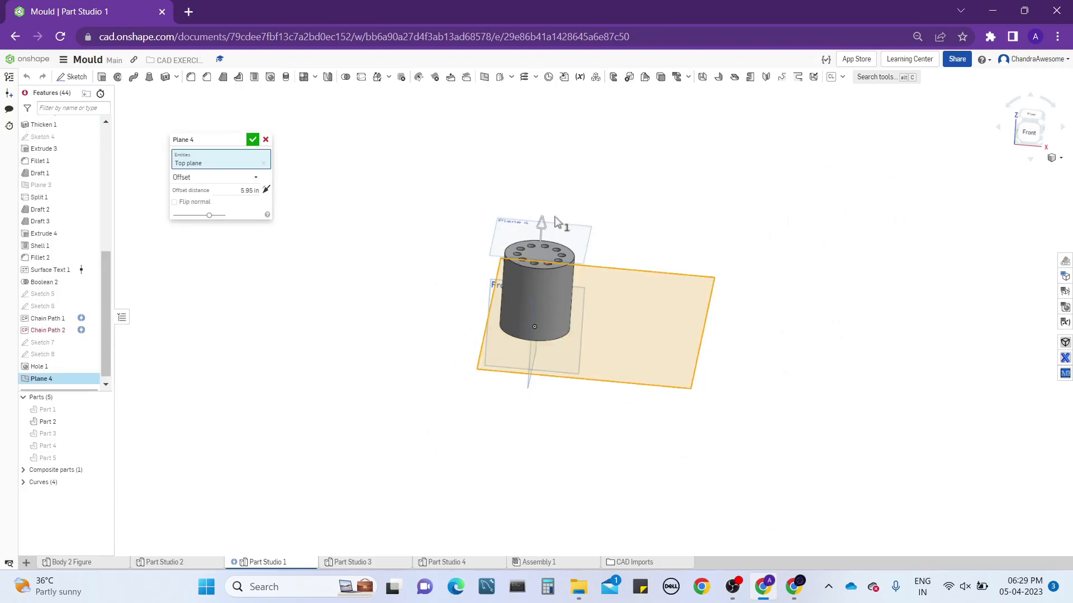
pyautogui.moveTo(556, 221); pyautogui.dragTo(542, 328)
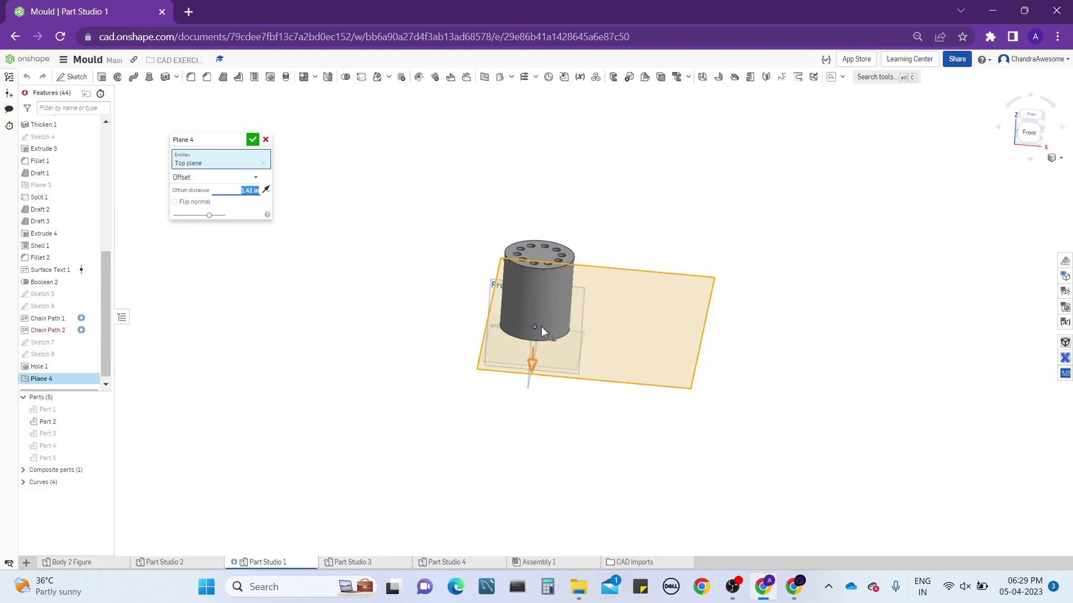
pyautogui.click(253, 141)
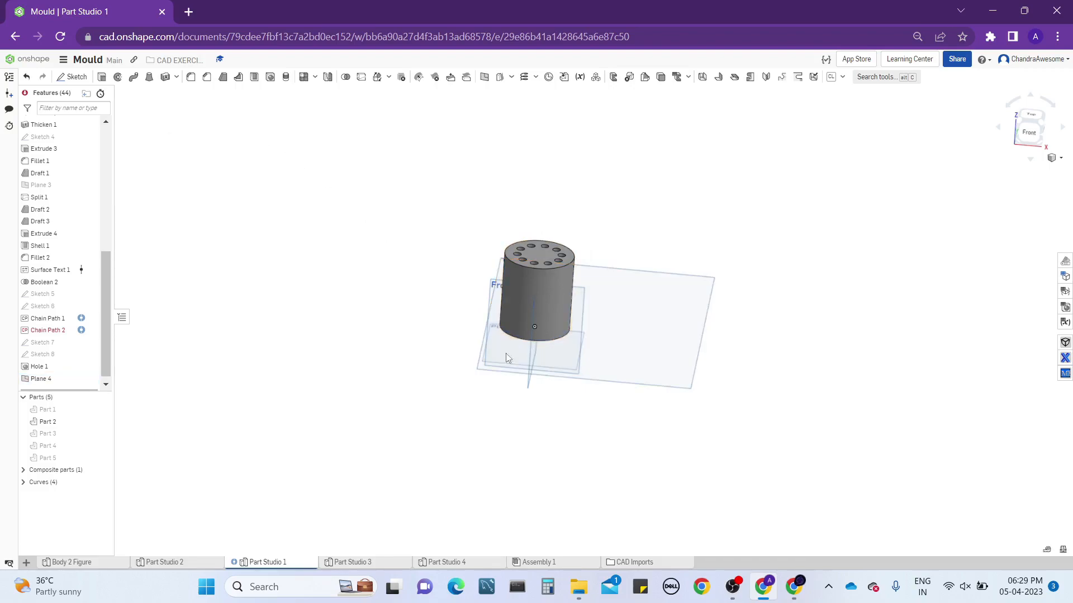
# Sketch three separate points on the offset plane below the cylinder's base and accept the sketch
pyautogui.moveTo(506, 354); pyautogui.dragTo(443, 233, button='right')
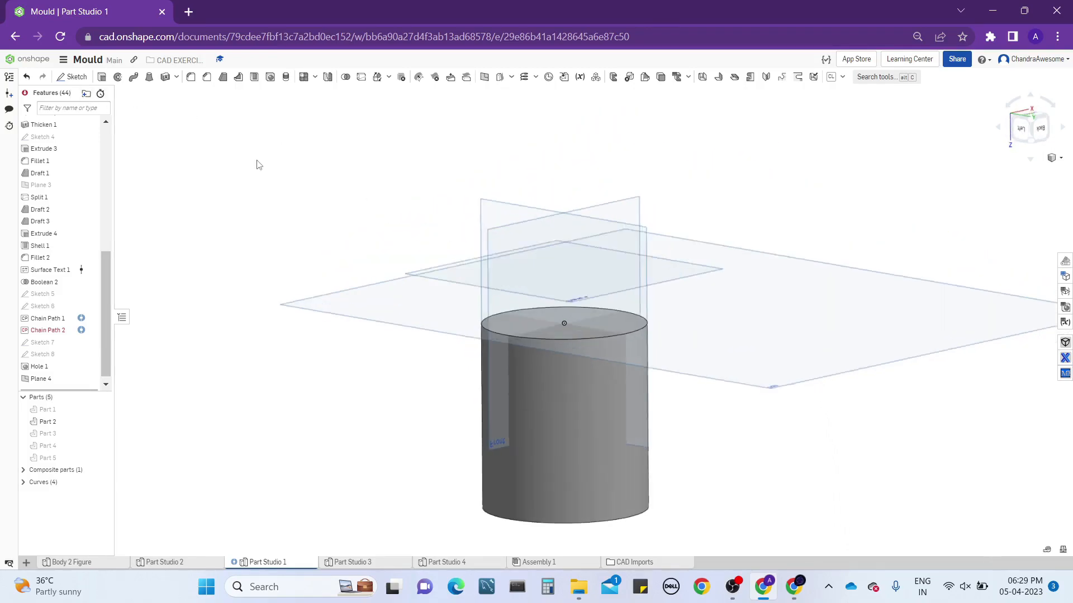
pyautogui.hotkey('shift', '7')
pyautogui.click(72, 77)
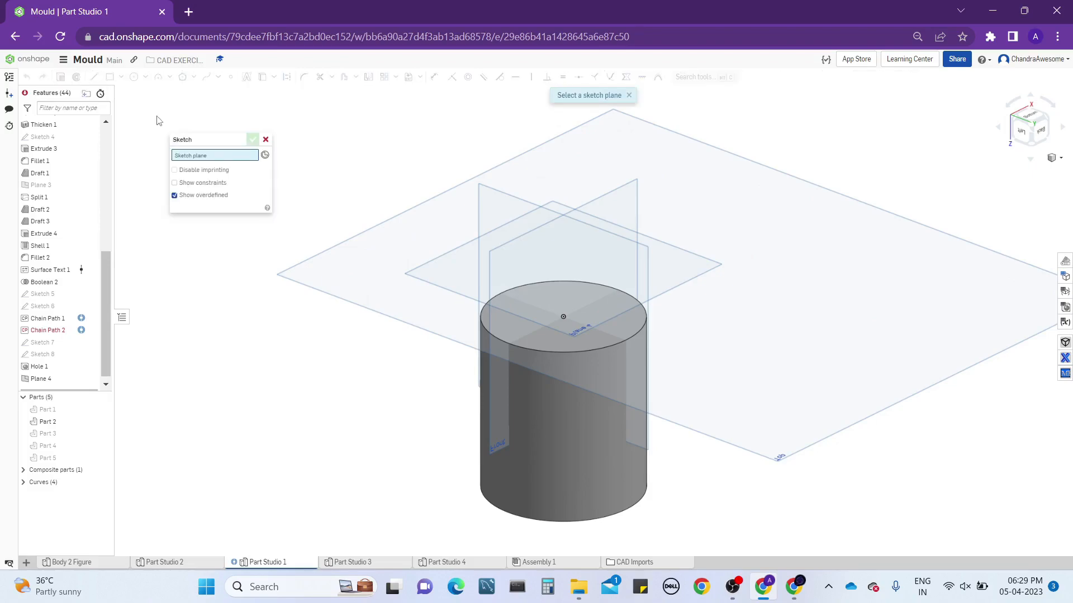
pyautogui.click(412, 274)
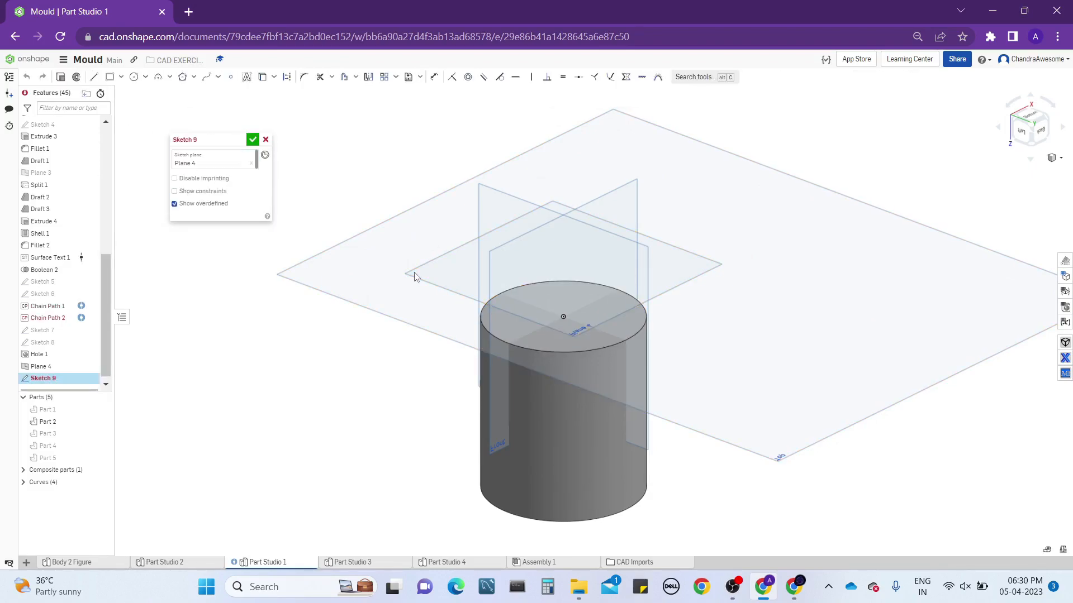
pyautogui.click(229, 78)
pyautogui.press('n')
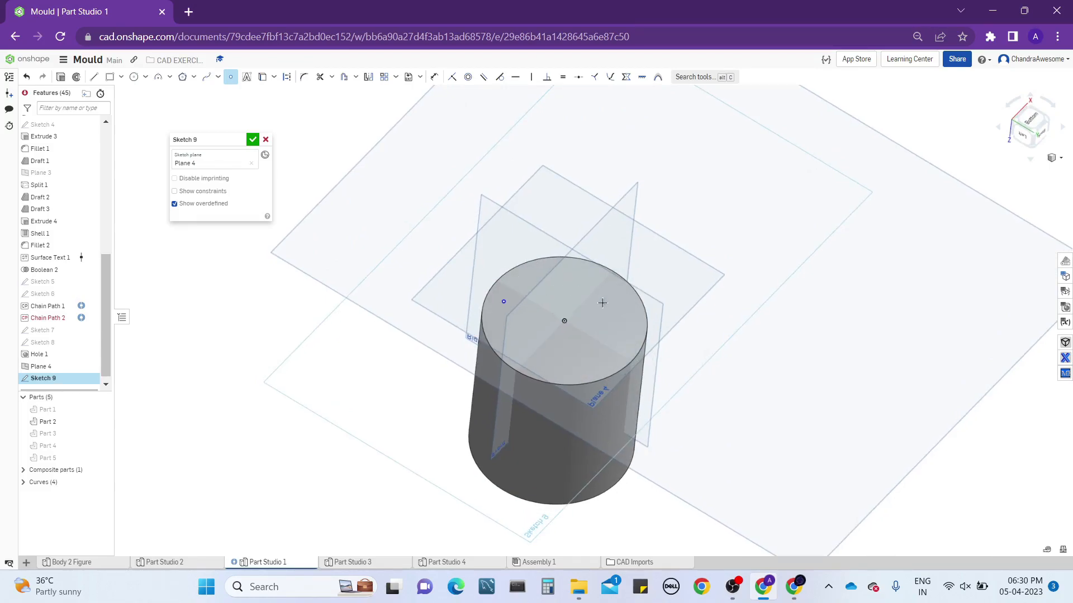
pyautogui.click(581, 341)
pyautogui.click(253, 139)
pyautogui.moveTo(539, 313); pyautogui.dragTo(535, 277, button='right')
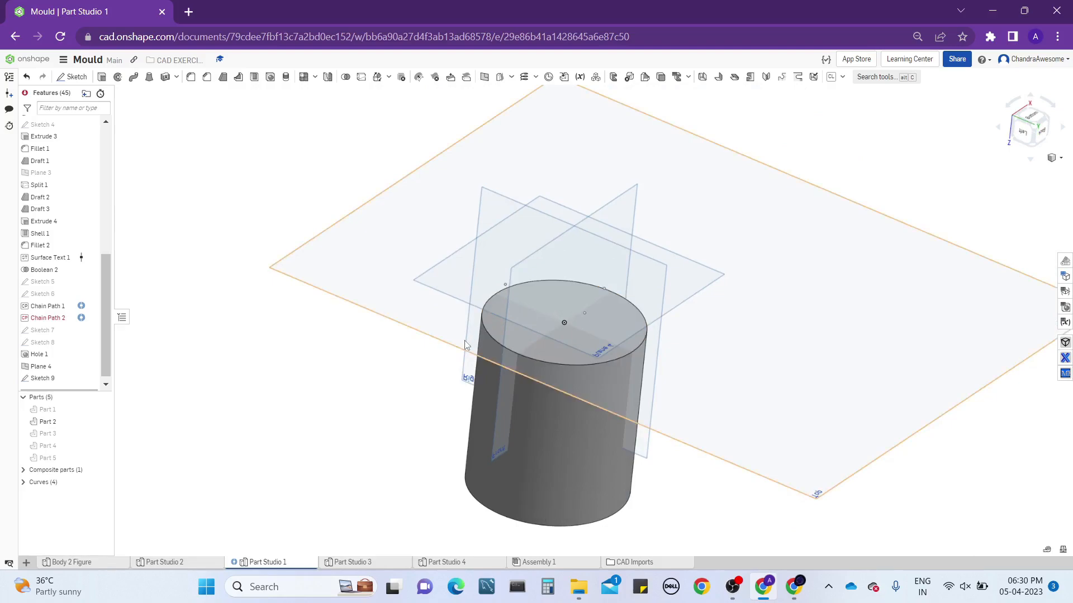
# Create simple blind holes, 0.5 in diameter and 1 in deep, at two of the sketched points on the offset plane
pyautogui.moveTo(465, 339); pyautogui.dragTo(396, 373, button='middle')
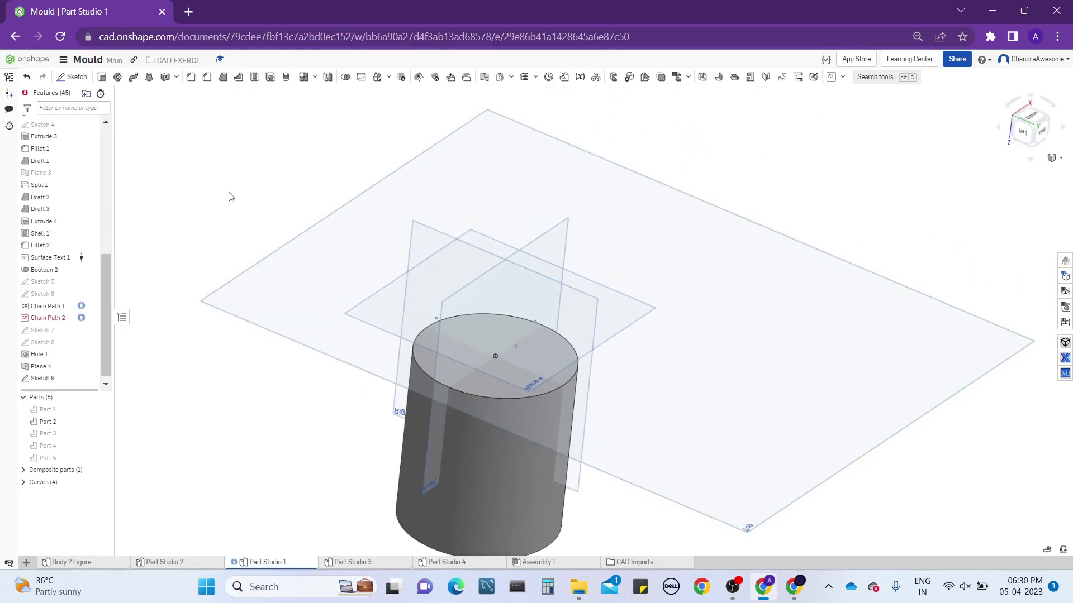
pyautogui.click(270, 77)
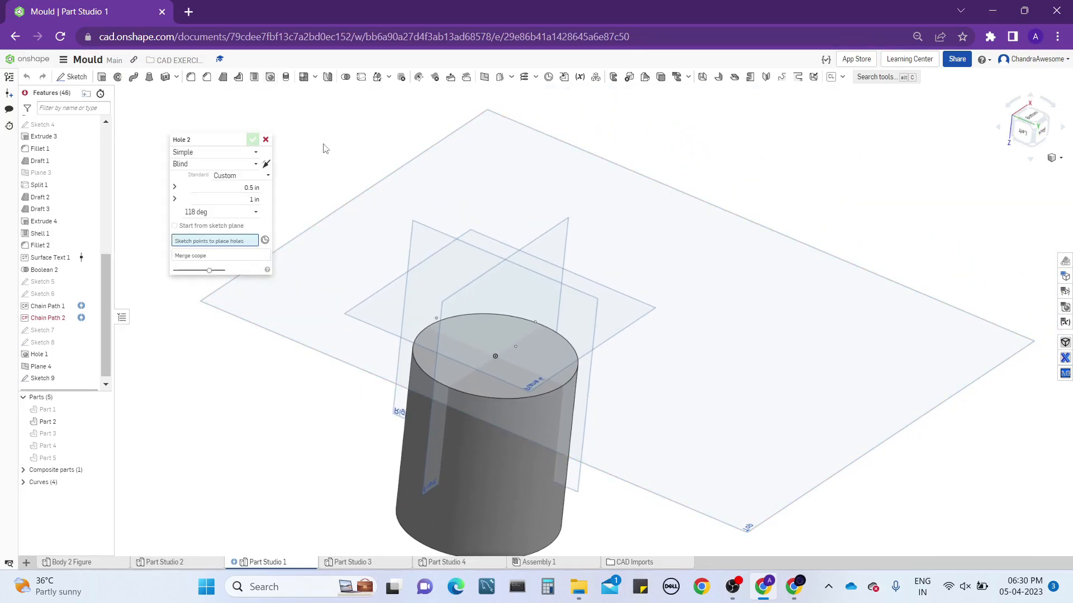
pyautogui.moveTo(320, 150); pyautogui.dragTo(336, 133, button='middle')
pyautogui.moveTo(285, 246)
pyautogui.mouseDown(button='right')
pyautogui.moveTo(443, 261)
pyautogui.moveTo(546, 319)
pyautogui.mouseUp(button='right')
pyautogui.click(549, 325)
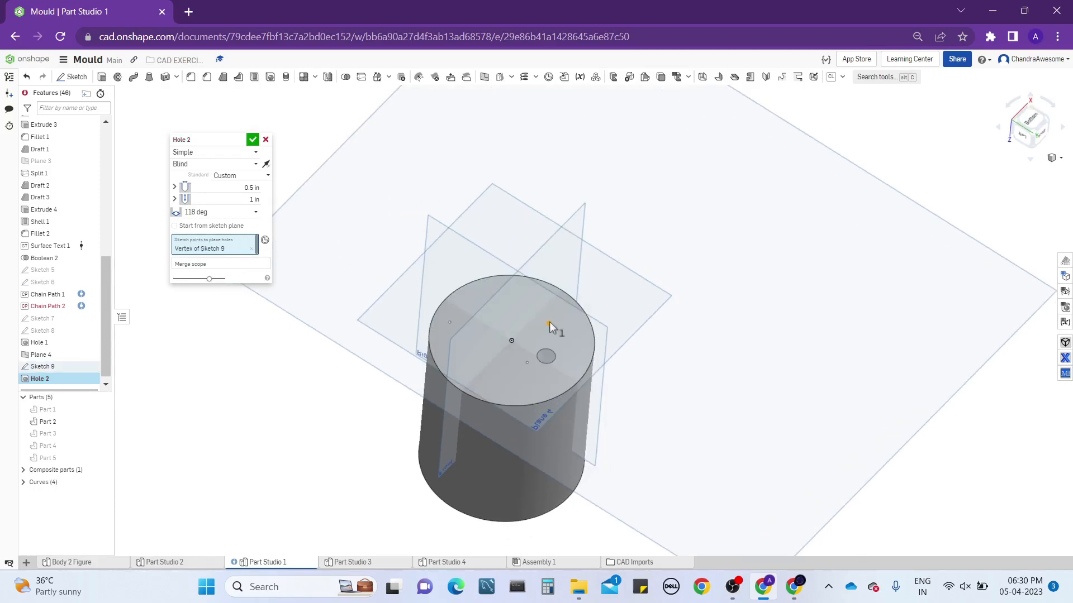
pyautogui.moveTo(594, 375)
pyautogui.mouseDown(button='right')
pyautogui.moveTo(576, 353)
pyautogui.moveTo(538, 430)
pyautogui.moveTo(556, 443)
pyautogui.moveTo(549, 380)
pyautogui.moveTo(585, 428)
pyautogui.moveTo(592, 377)
pyautogui.mouseUp(button='right')
pyautogui.scroll(4, 565, 352)
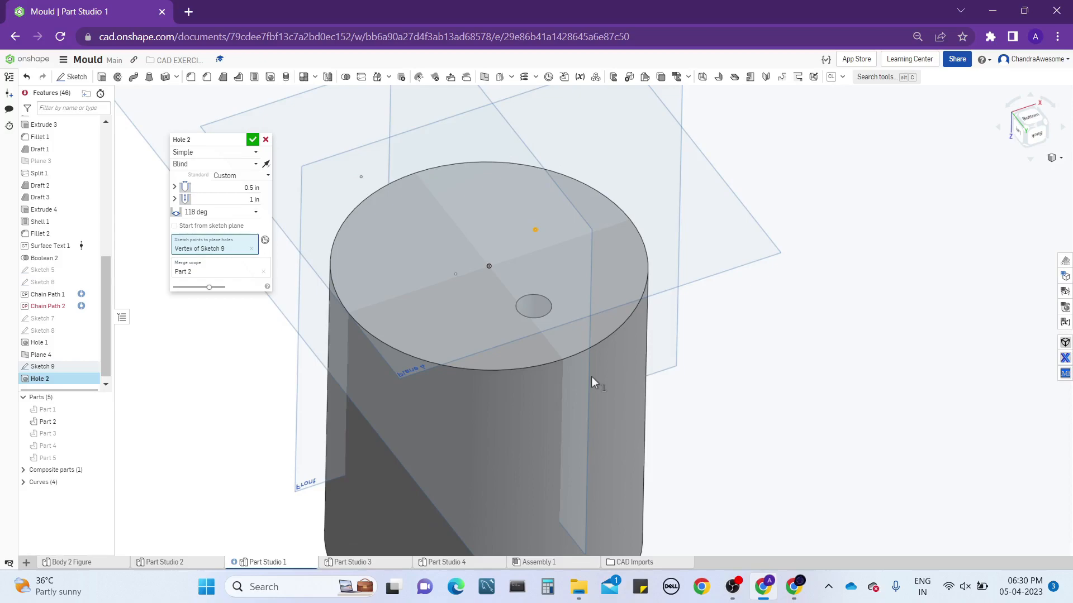
pyautogui.scroll(-3, 591, 377)
pyautogui.moveTo(592, 376); pyautogui.dragTo(559, 346, button='right')
pyautogui.scroll(5, 561, 347)
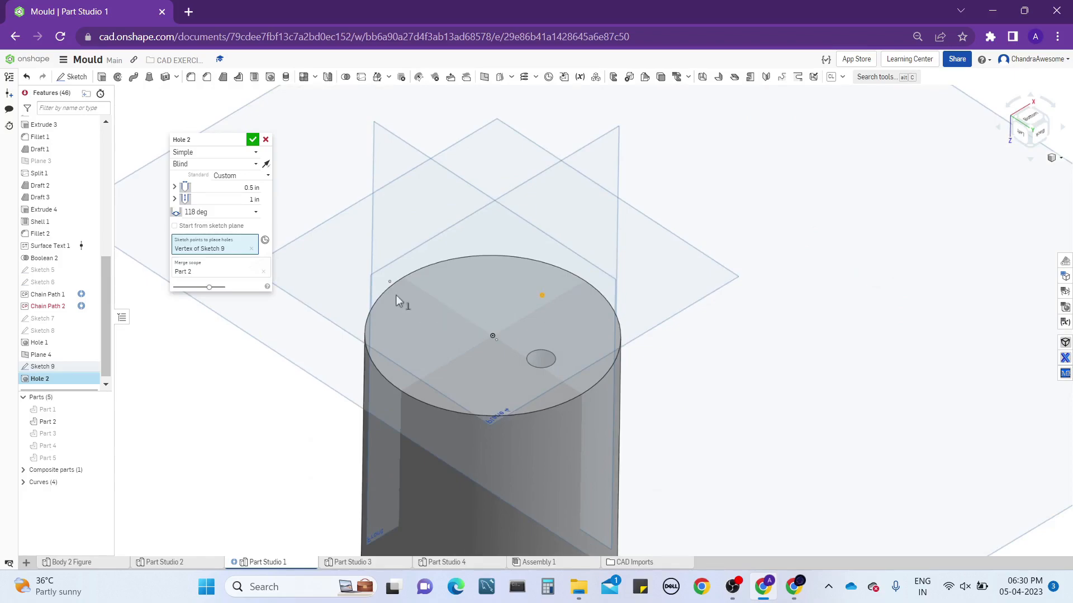
pyautogui.click(390, 282)
# Make the two holes start from the sketch plane and inspect where their tool bodies end relative to the cylinder's base
pyautogui.moveTo(461, 293)
pyautogui.mouseDown(button='right')
pyautogui.moveTo(462, 419)
pyautogui.moveTo(461, 278)
pyautogui.mouseUp(button='right')
pyautogui.scroll(-3, 461, 278)
pyautogui.scroll(3, 483, 364)
pyautogui.moveTo(483, 364)
pyautogui.mouseDown(button='right')
pyautogui.moveTo(492, 334)
pyautogui.moveTo(488, 370)
pyautogui.mouseUp(button='right')
pyautogui.moveTo(442, 277); pyautogui.dragTo(446, 312, button='right')
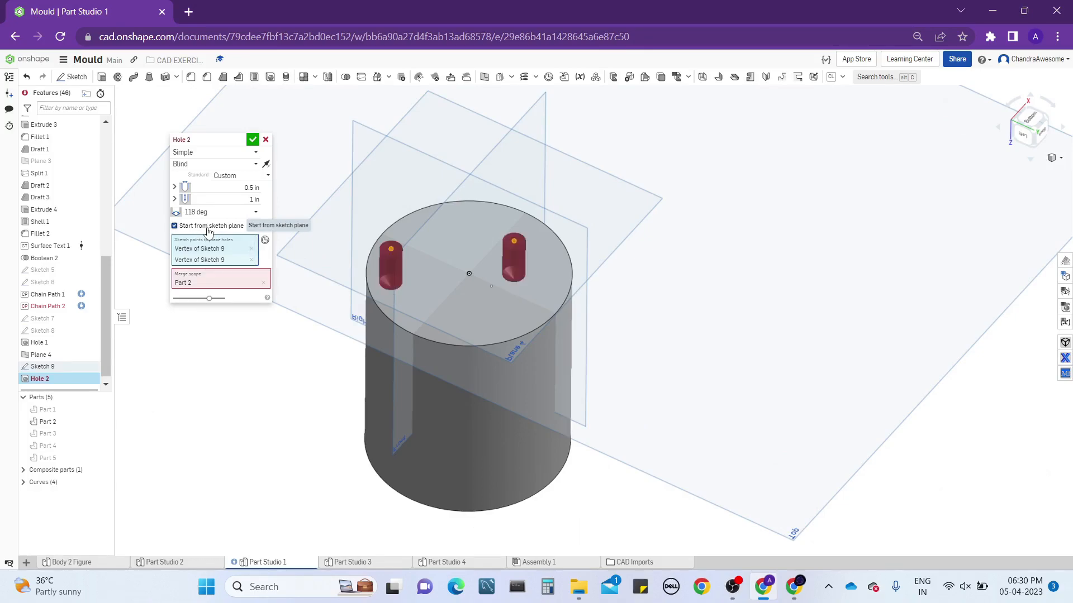
pyautogui.scroll(3, 461, 326)
pyautogui.moveTo(461, 325); pyautogui.dragTo(462, 303, button='right')
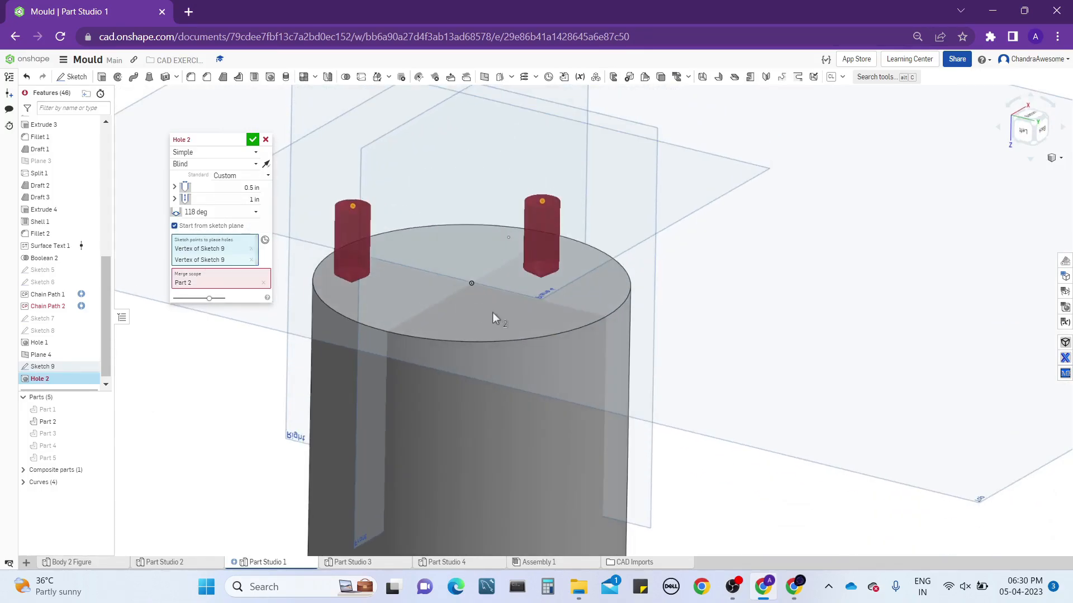
pyautogui.scroll(-3, 492, 313)
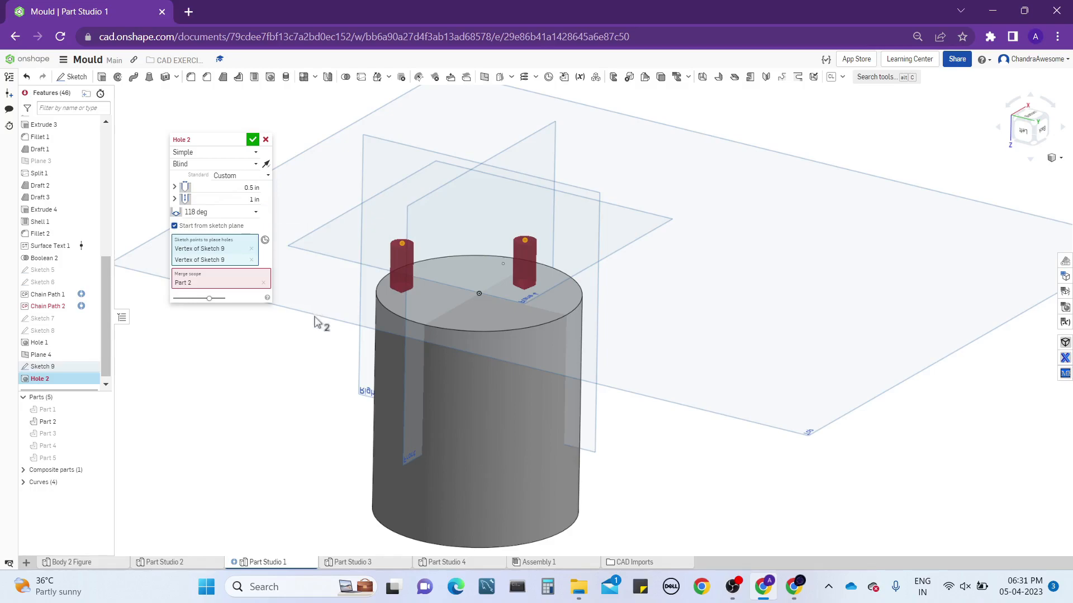
# Increase the hole depth to 2.6 in so the holes cut from the sketch plane into the cylinder
pyautogui.click(234, 200)
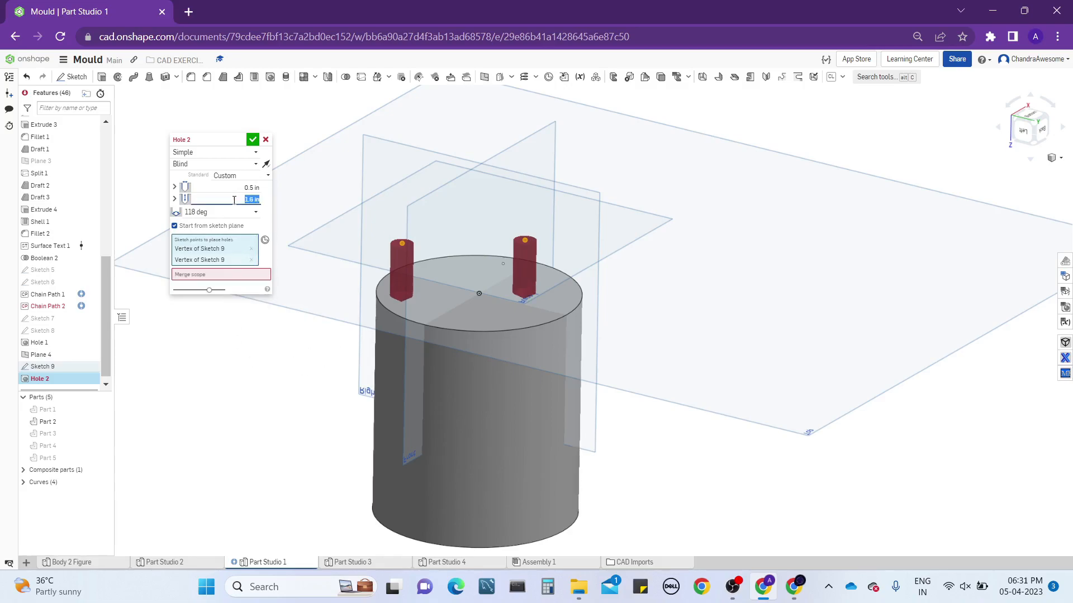
pyautogui.scroll(3, 235, 200)
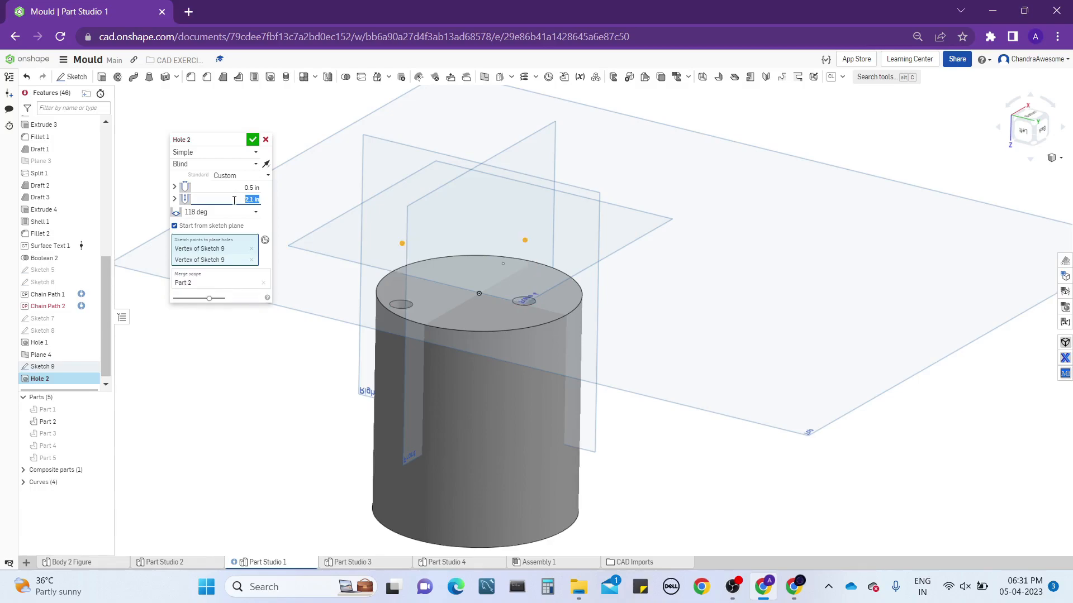
pyautogui.scroll(5, 234, 200)
pyautogui.moveTo(455, 280); pyautogui.dragTo(565, 284, button='right')
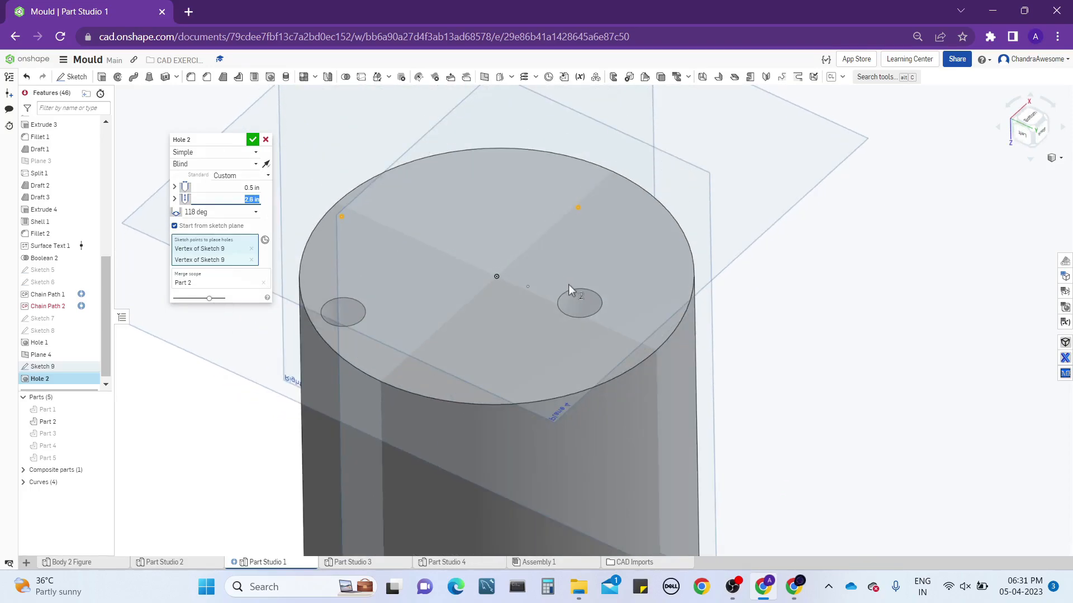
pyautogui.scroll(-5, 400, 193)
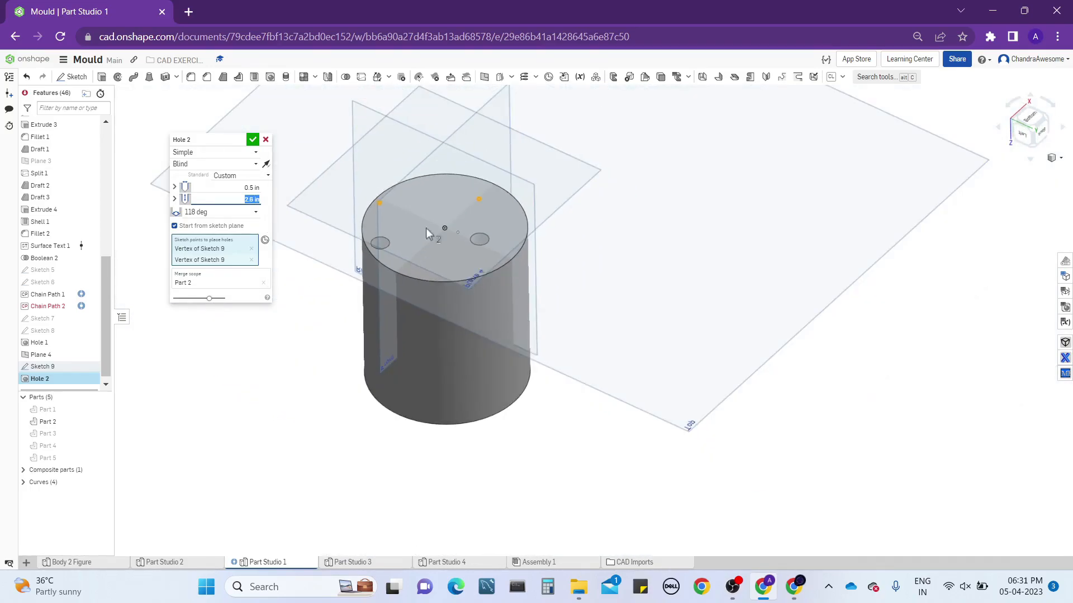
# Add the remaining sketched point as a third hole location and accept the hole feature
pyautogui.scroll(4, 435, 240)
pyautogui.moveTo(437, 262)
pyautogui.mouseDown(button='right')
pyautogui.moveTo(438, 246)
pyautogui.moveTo(434, 276)
pyautogui.moveTo(492, 264)
pyautogui.mouseUp(button='right')
pyautogui.scroll(-2, 434, 276)
pyautogui.click(459, 266)
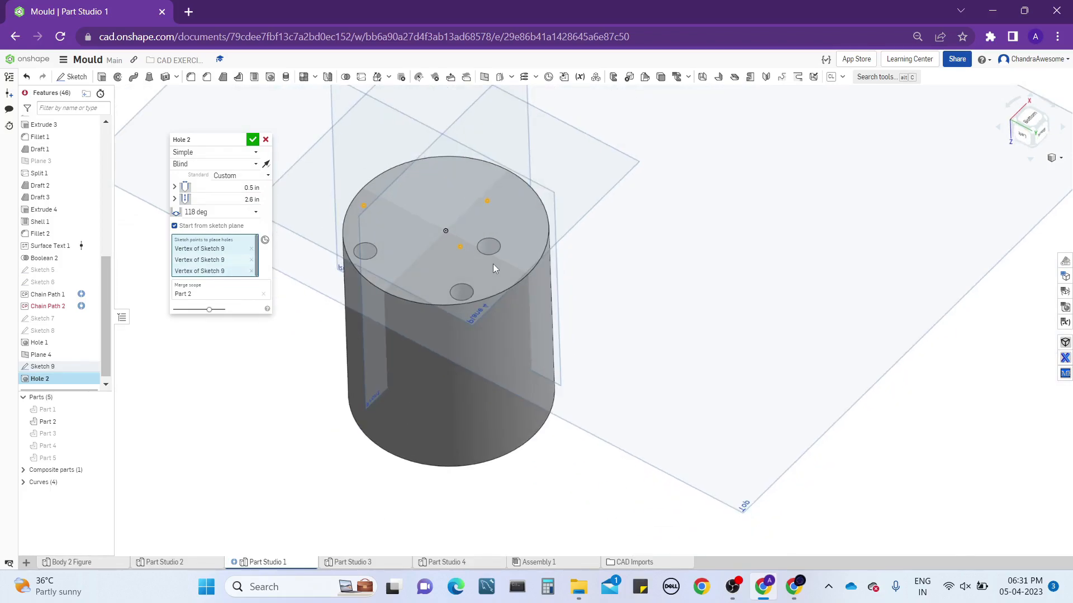
pyautogui.moveTo(407, 267); pyautogui.dragTo(485, 276, button='middle')
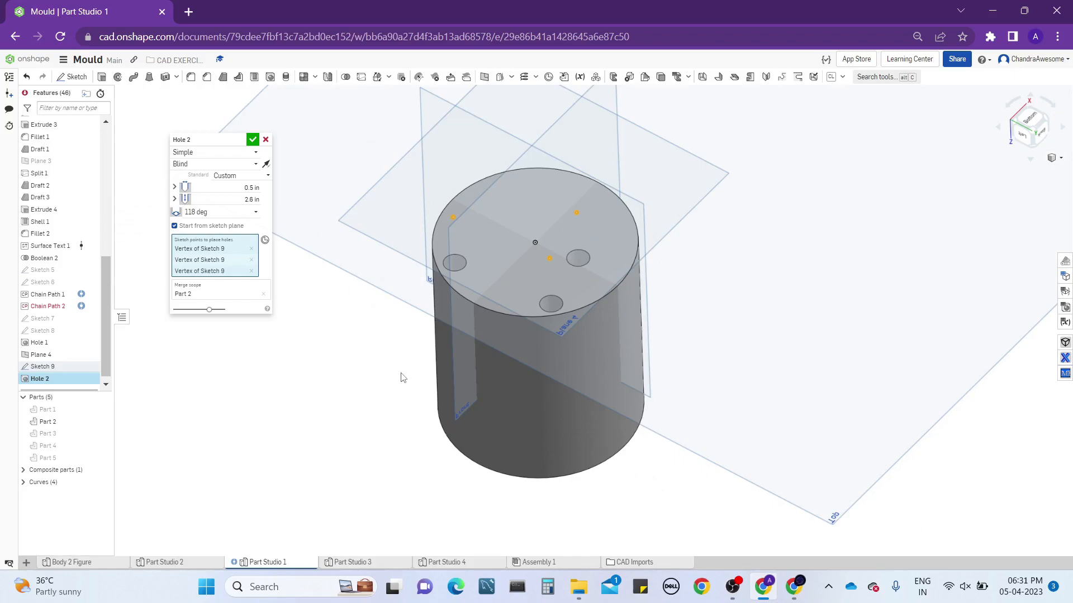
pyautogui.moveTo(401, 377); pyautogui.dragTo(446, 387, button='right')
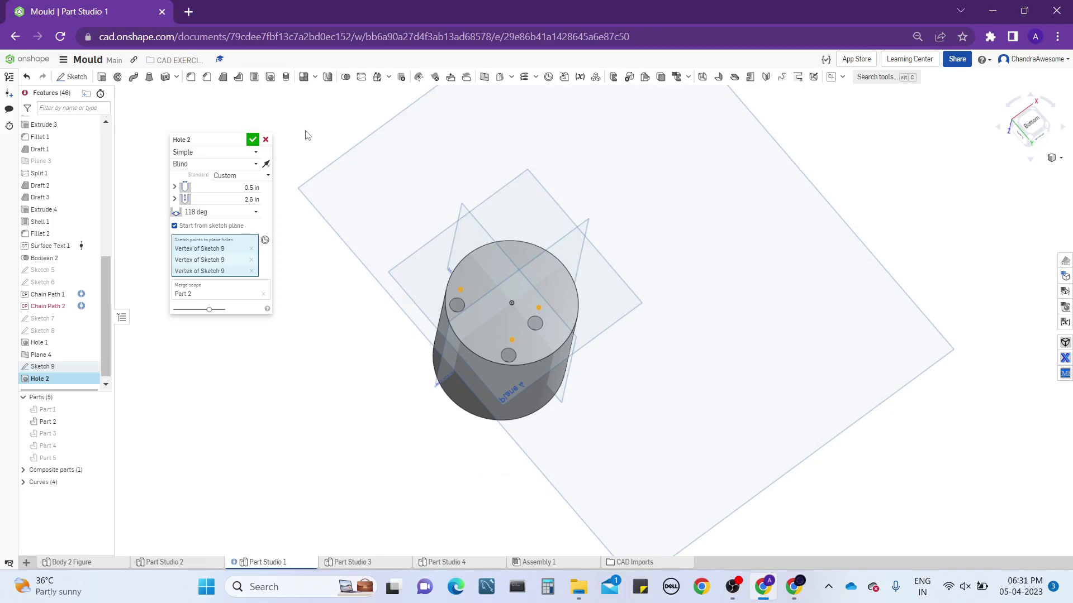
pyautogui.click(253, 139)
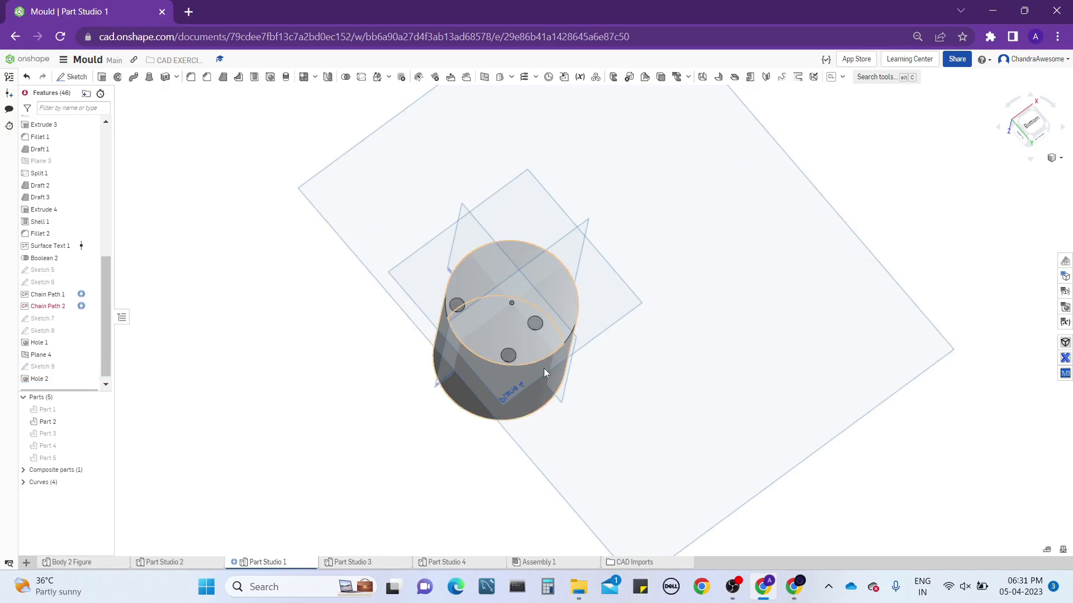
pyautogui.moveTo(544, 367); pyautogui.dragTo(618, 196, button='right')
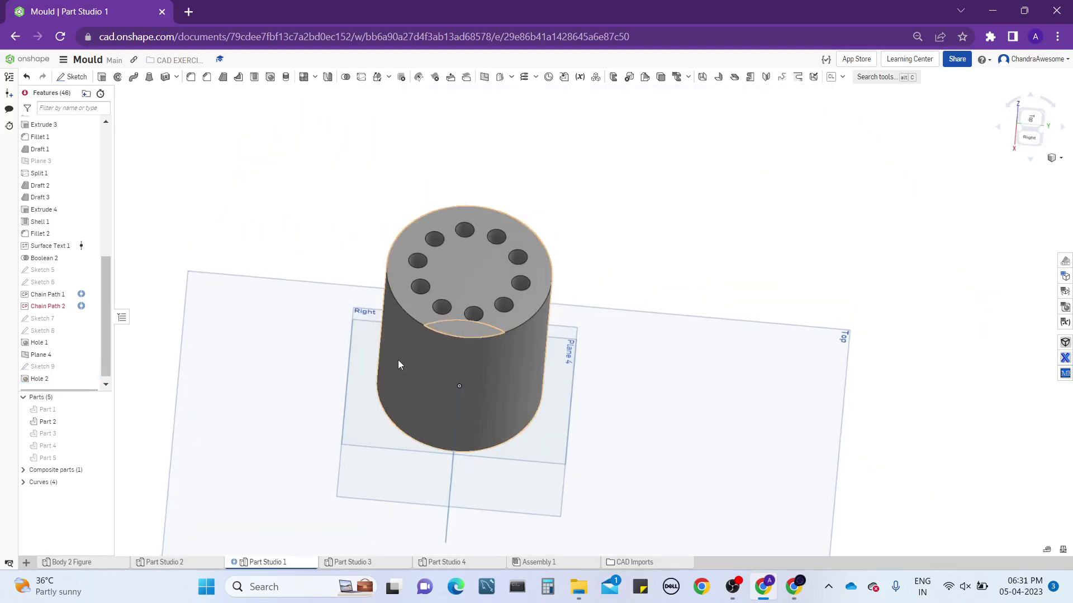
pyautogui.moveTo(484, 350); pyautogui.dragTo(544, 336, button='right')
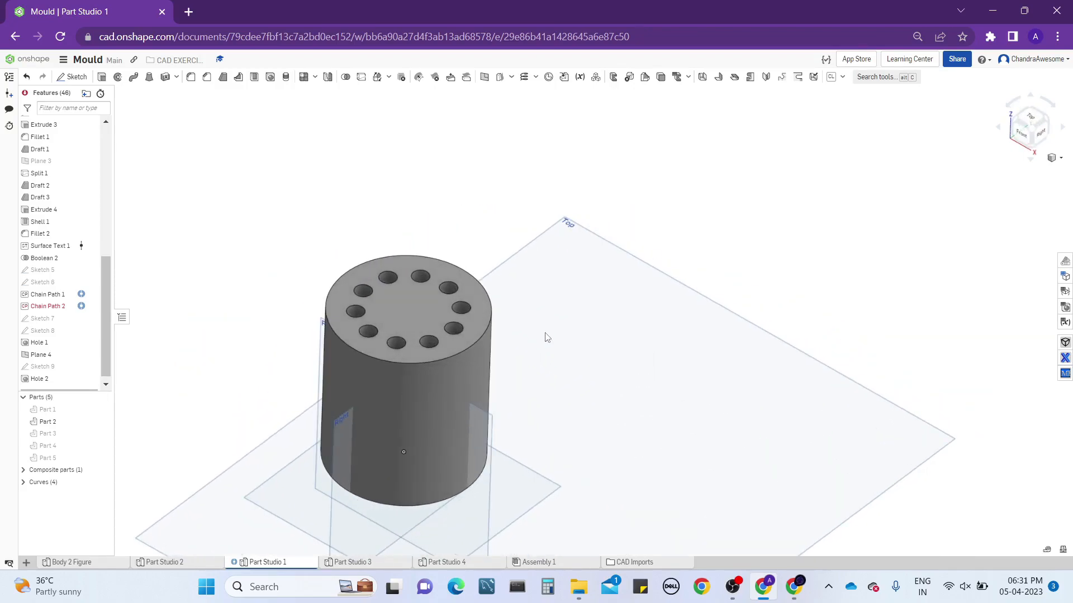
pyautogui.moveTo(362, 393); pyautogui.dragTo(392, 348, button='middle')
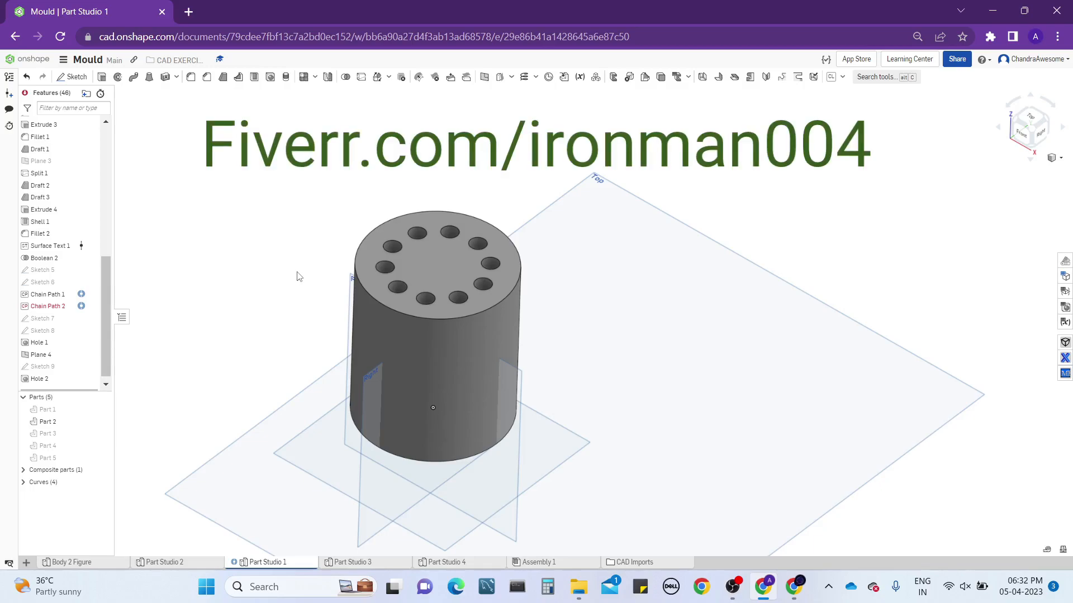
pyautogui.scroll(-2, 310, 232)
pyautogui.scroll(2, 310, 232)
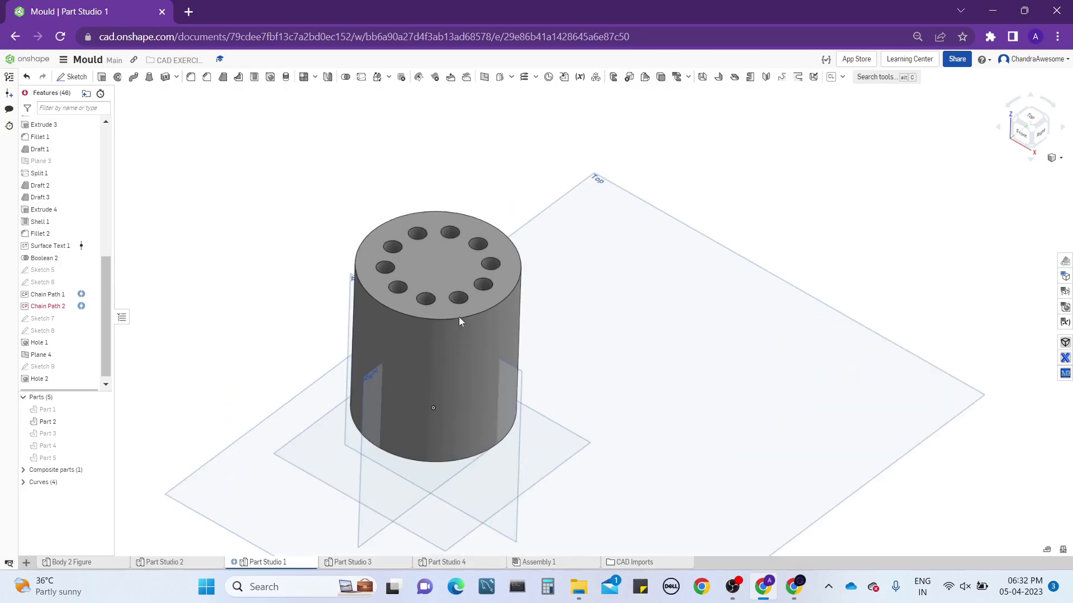
pyautogui.moveTo(610, 271); pyautogui.dragTo(617, 197, button='middle')
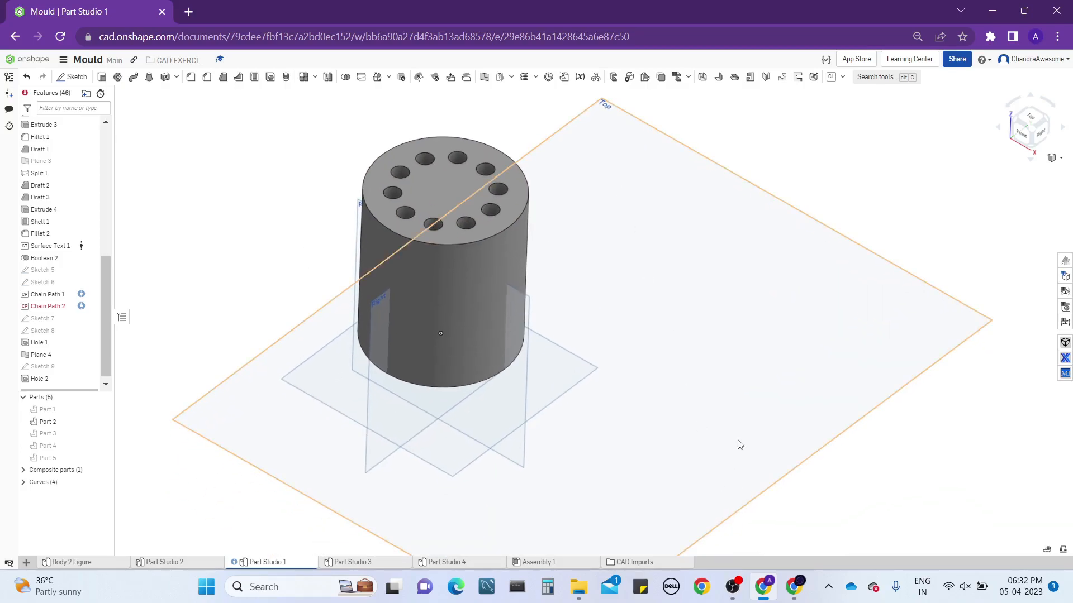